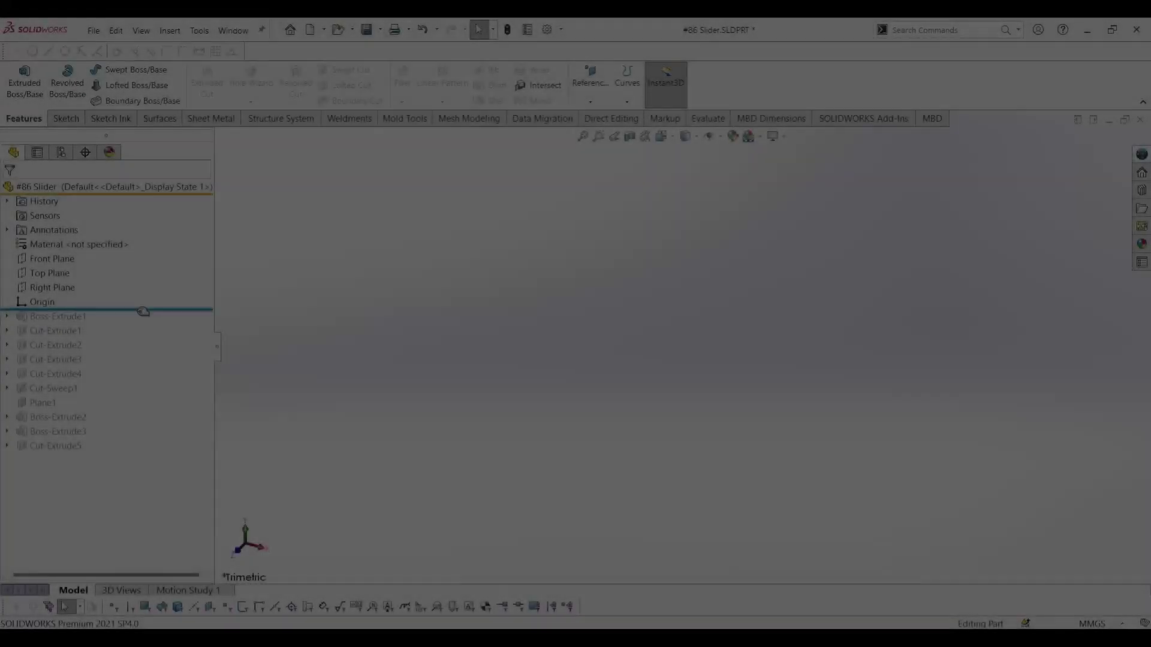
Roll the slider back to Boss-Extrude1 so only the green L-shaped base shows
drag(144, 312, 47, 327)
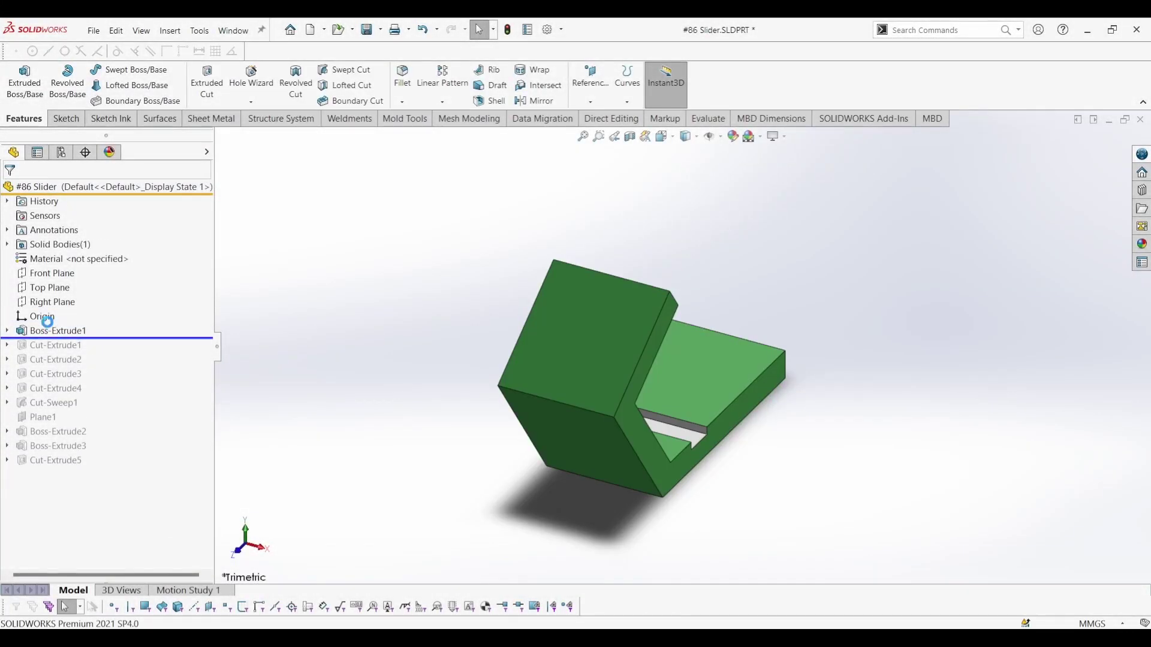
click(54, 331)
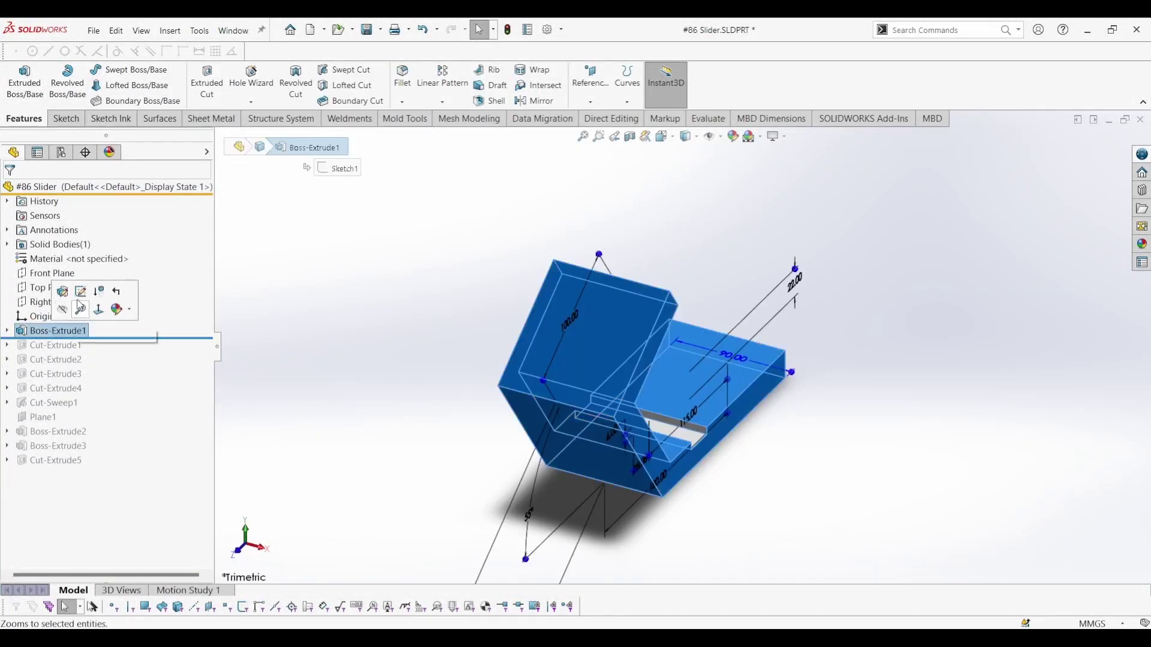
Edit Sketch1 and move the 22 mm dimension closer to the part
click(81, 306)
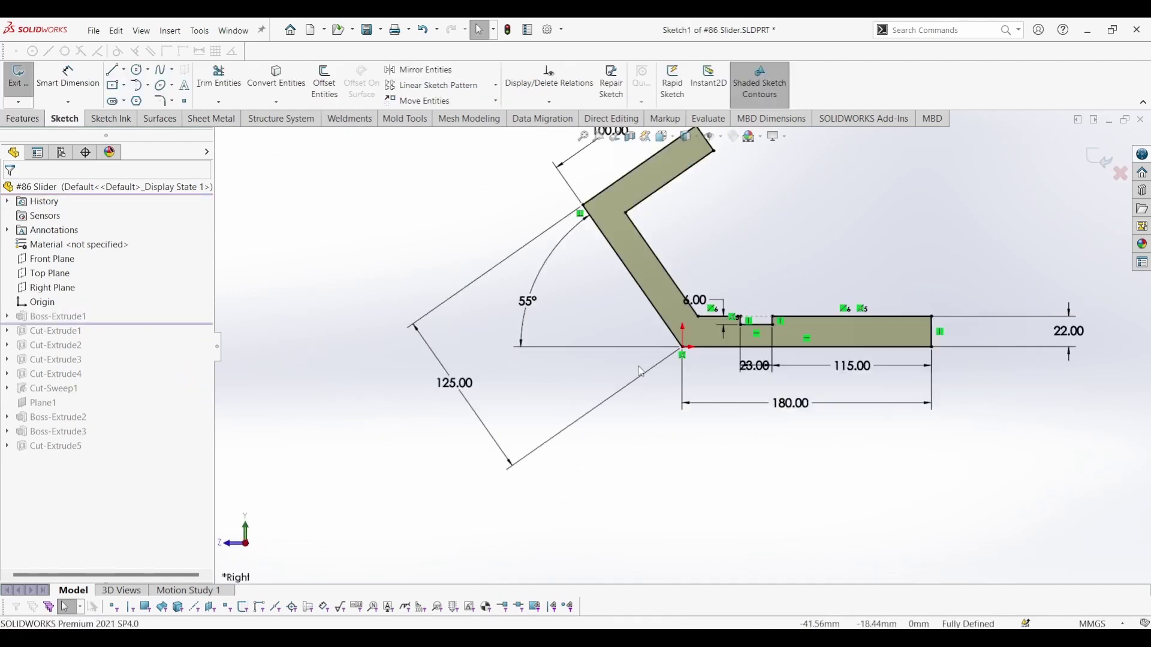
scroll(725, 286, down, 1)
scroll(793, 214, down, 1)
scroll(798, 214, down, 1)
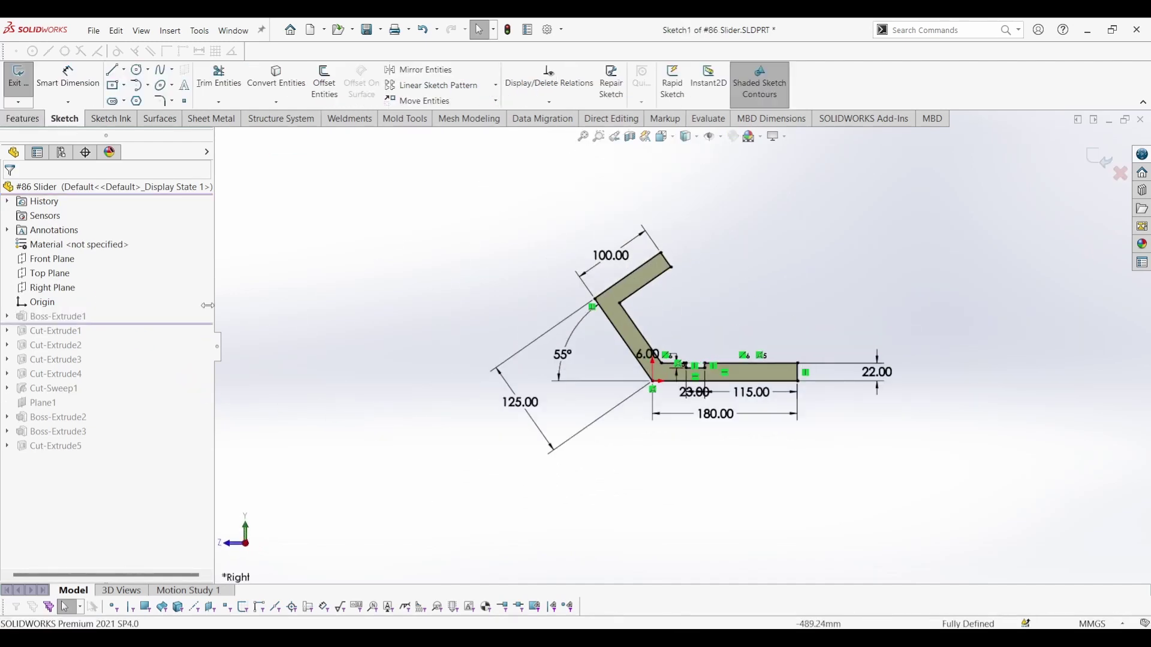
click(50, 289)
scroll(720, 314, down, 1)
scroll(720, 315, down, 1)
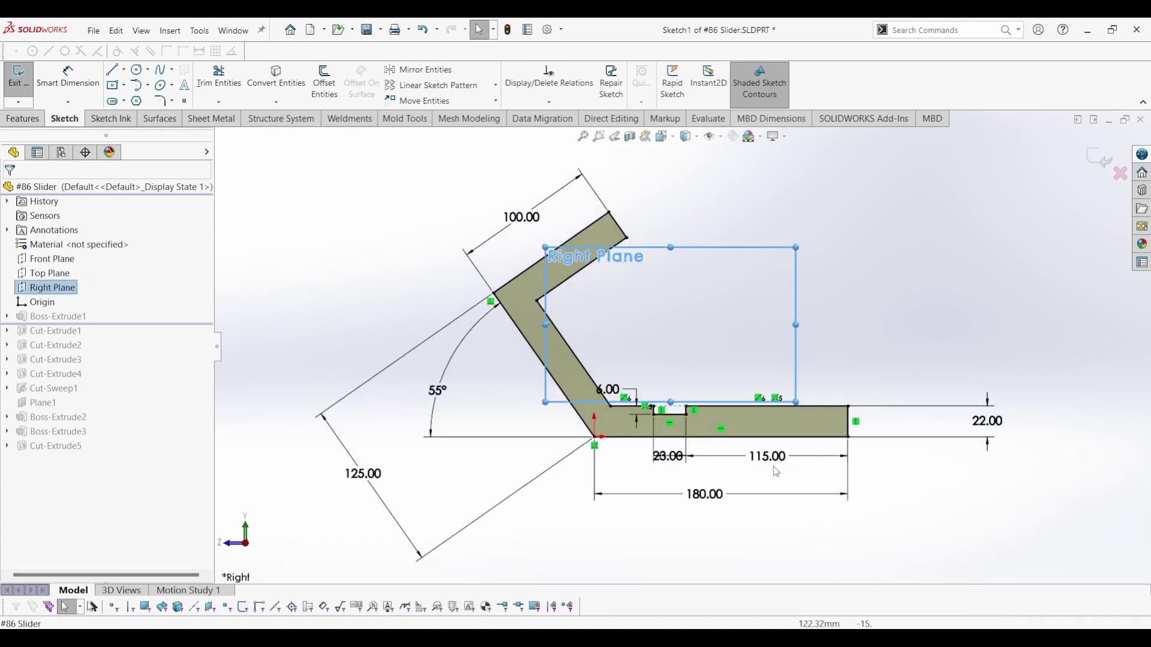
drag(981, 426, 927, 433)
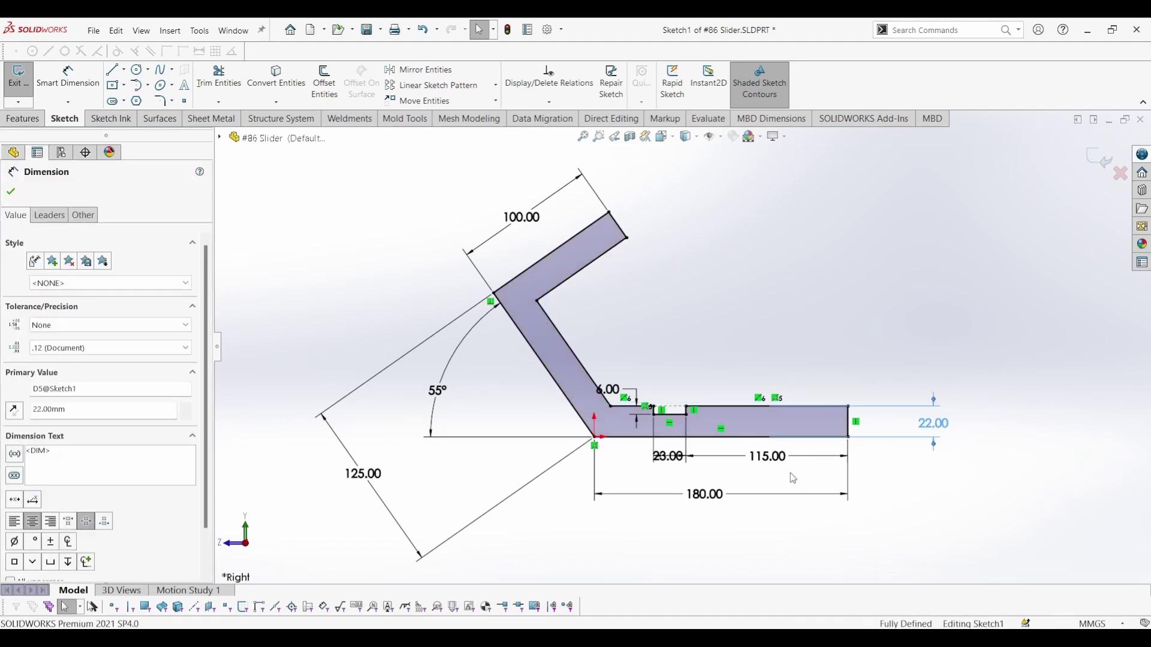
Reposition the 23 and 6 dimensions, keeping 23 mm in Modify
scroll(790, 473, down, 1)
drag(623, 446, 604, 463)
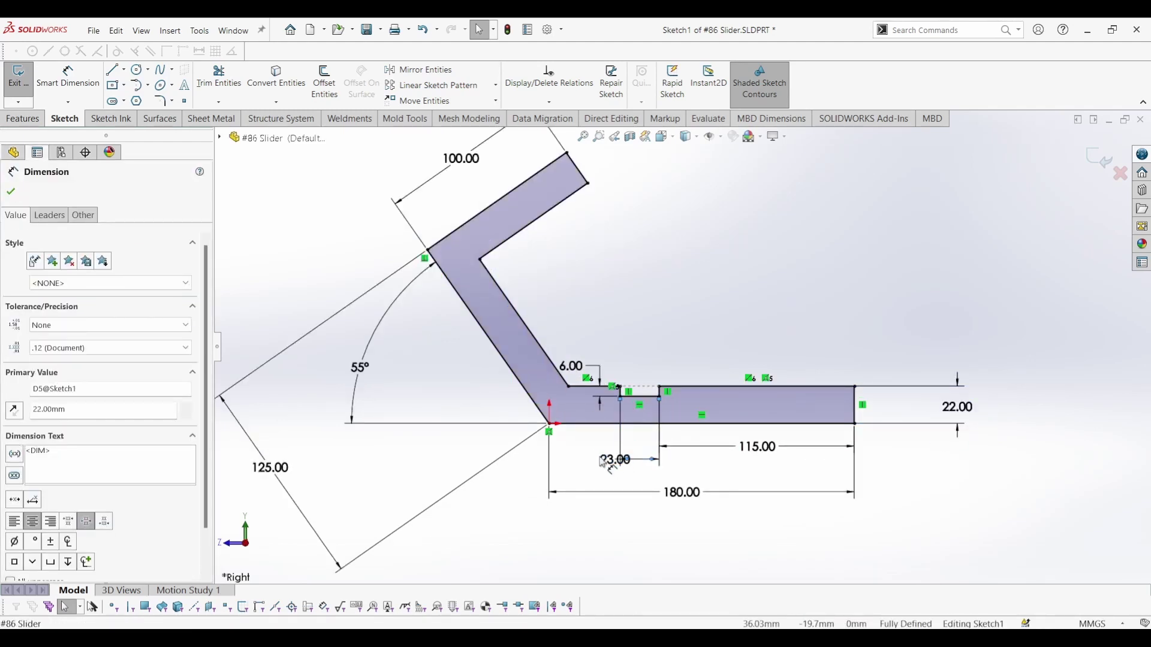
double_click(586, 451)
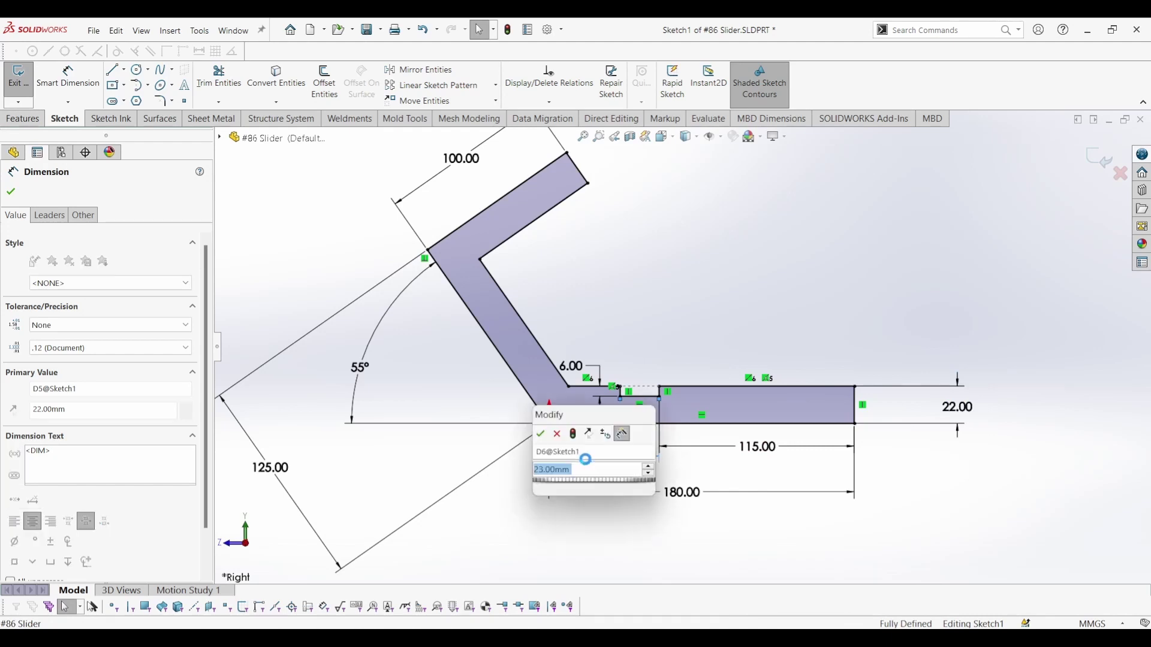
click(541, 435)
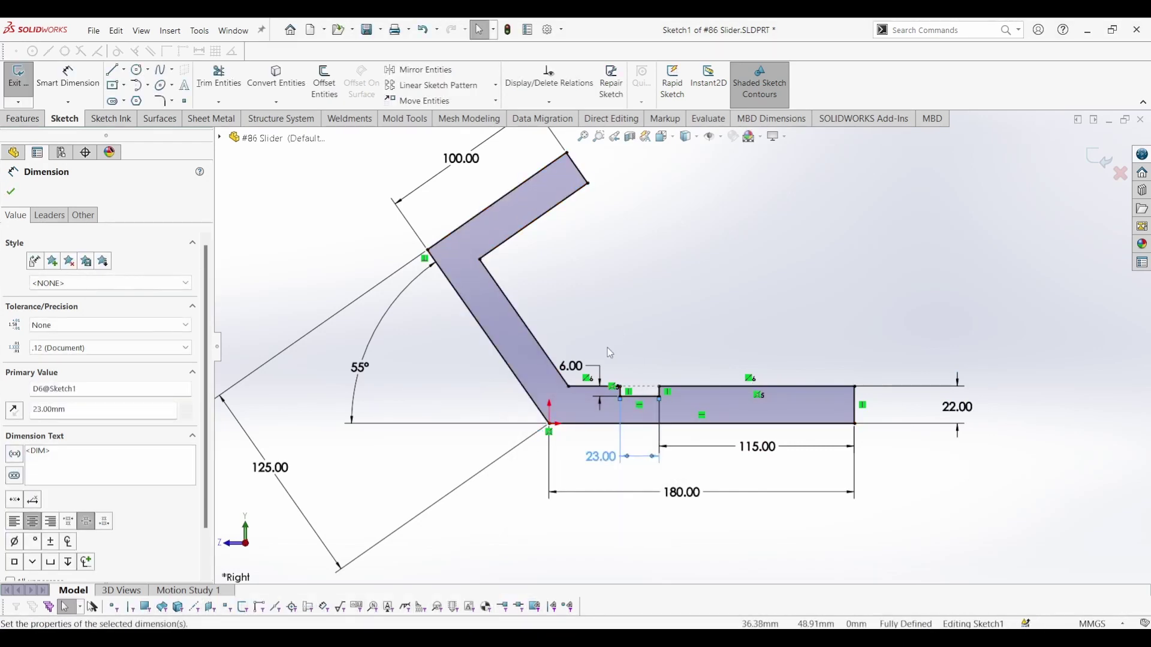
drag(588, 370, 613, 347)
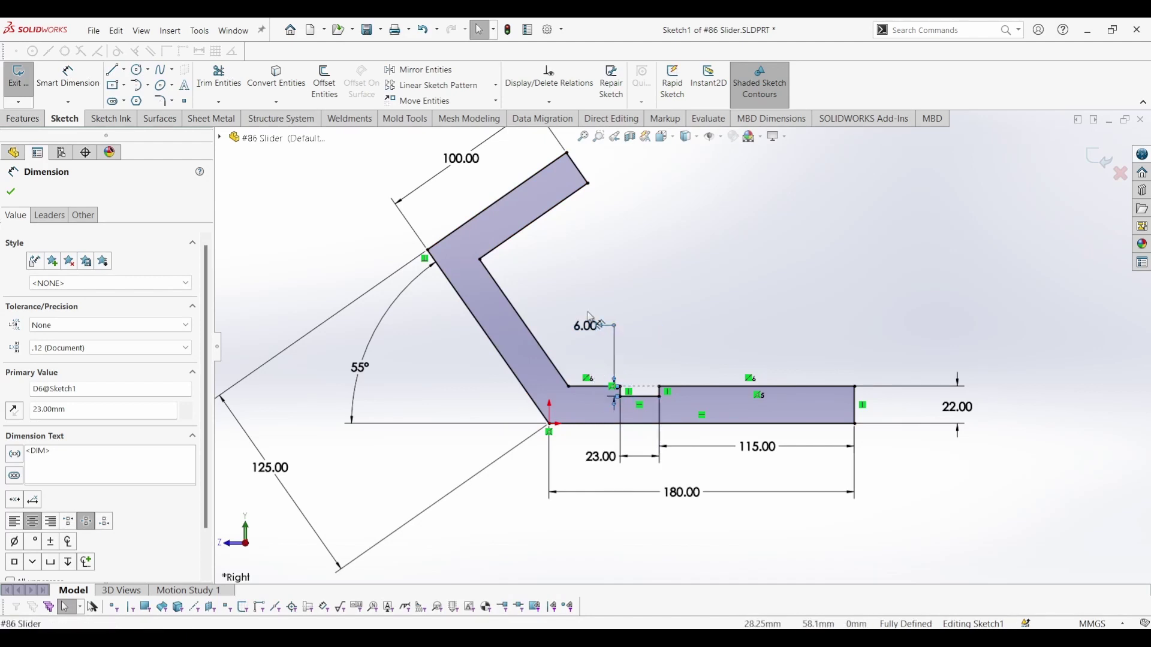
click(656, 296)
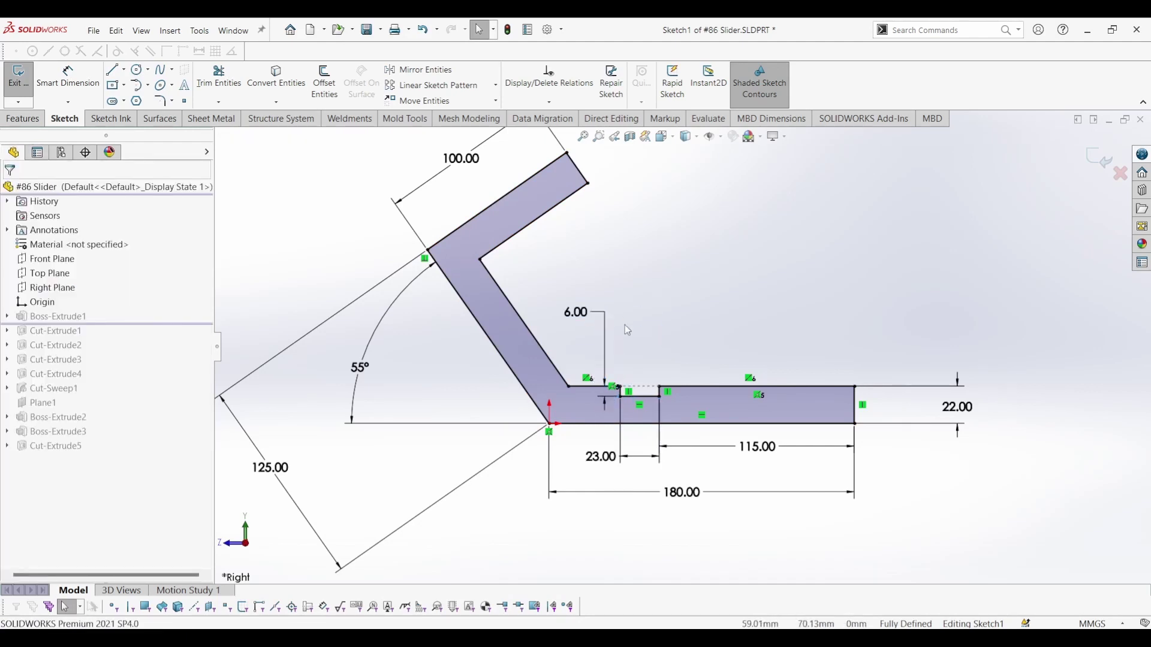
Move the 55°, 125 and 100 dimensions clear of the part, then exit the sketch
drag(361, 380, 403, 396)
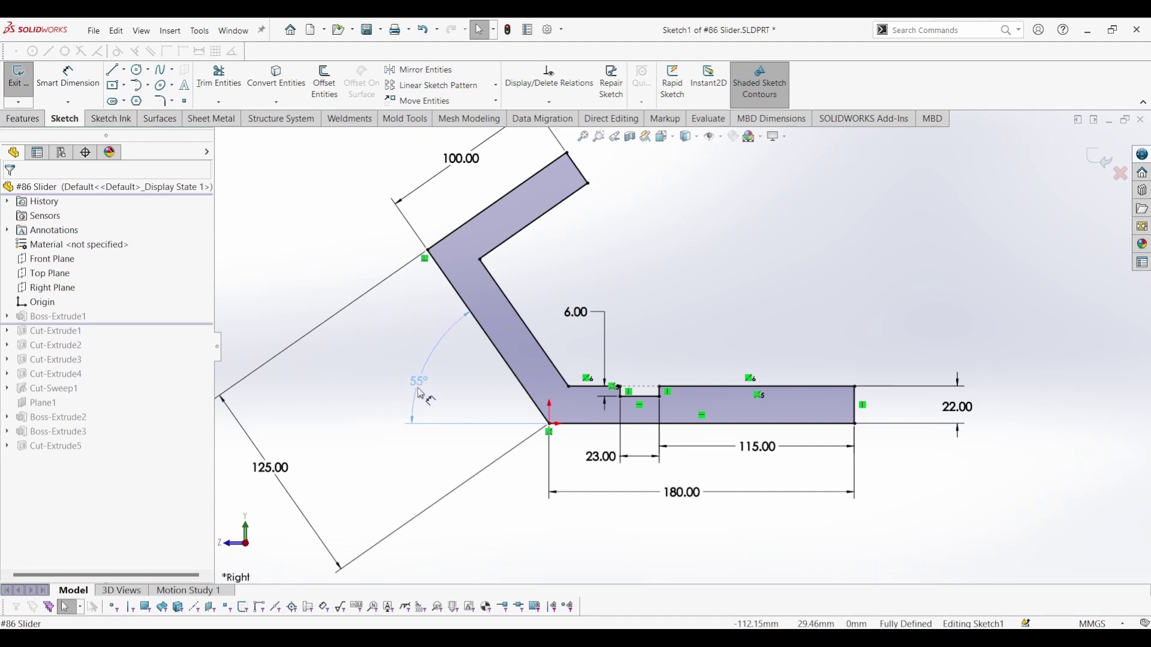
drag(291, 480, 340, 449)
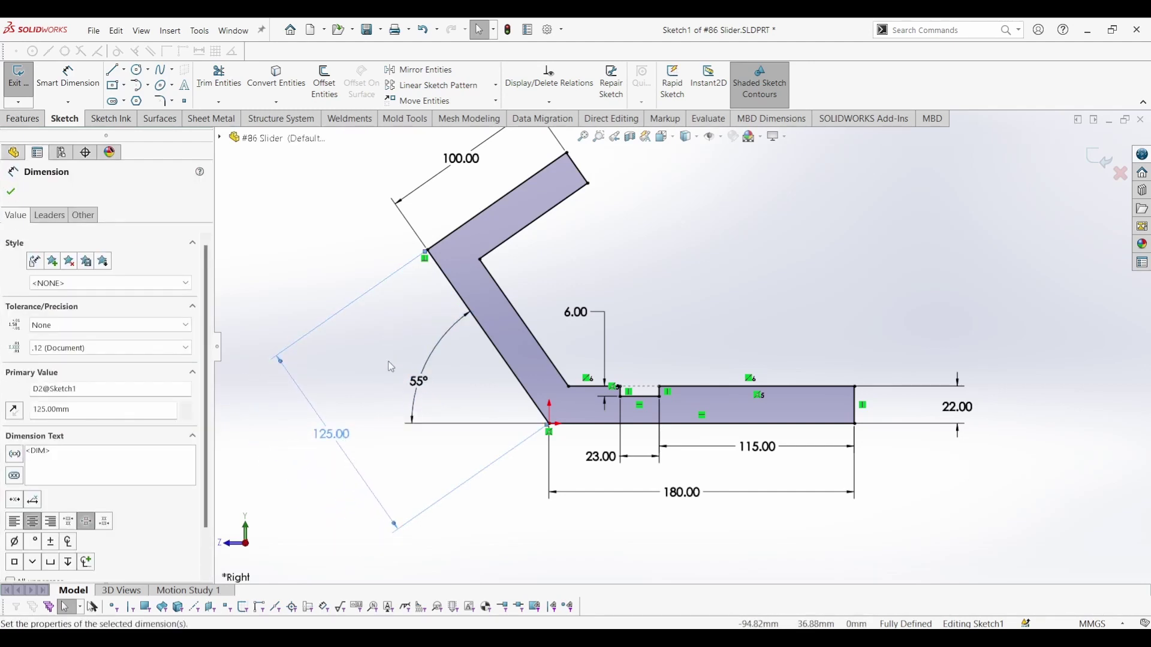
scroll(679, 345, down, 1)
drag(493, 187, 478, 171)
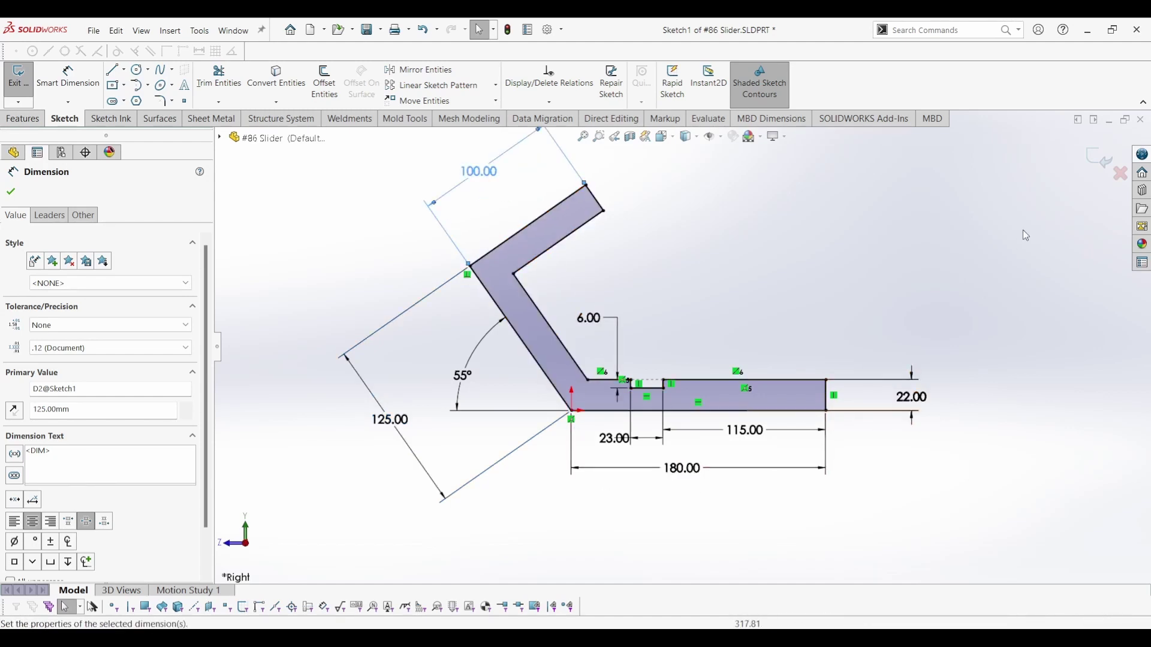
click(1097, 167)
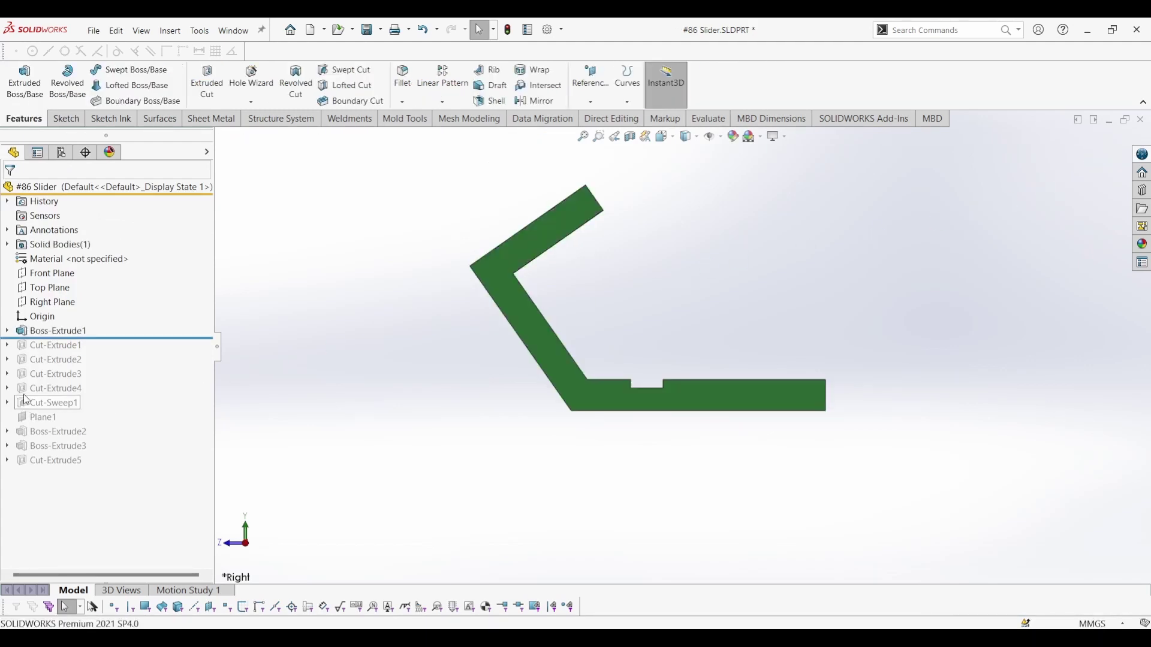
Keep Boss-Extrude1 at 90 mm Mid Plane, then roll forward past Cut-Extrude1
double_click(41, 329)
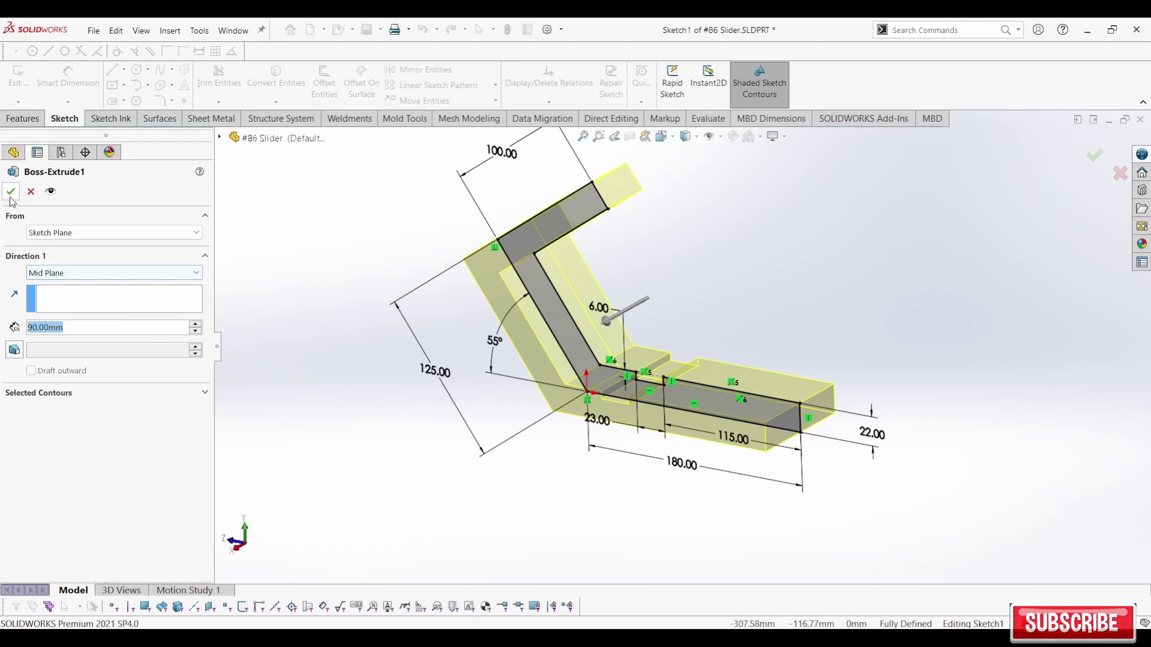
key(Return)
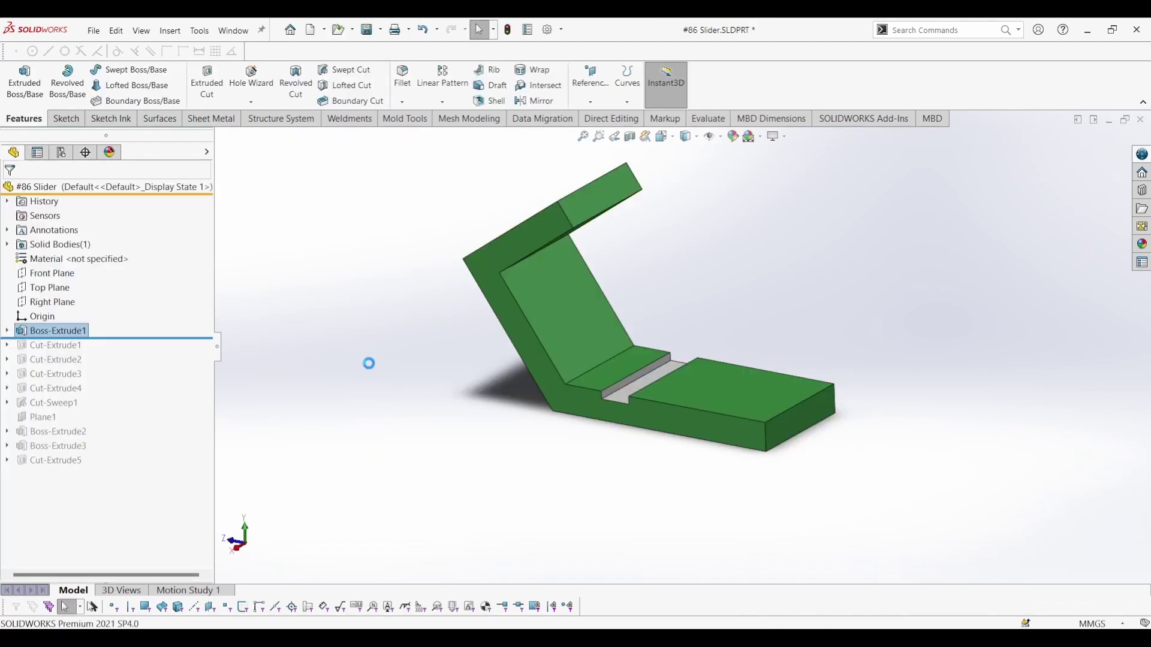
middle_drag(359, 303, 514, 483)
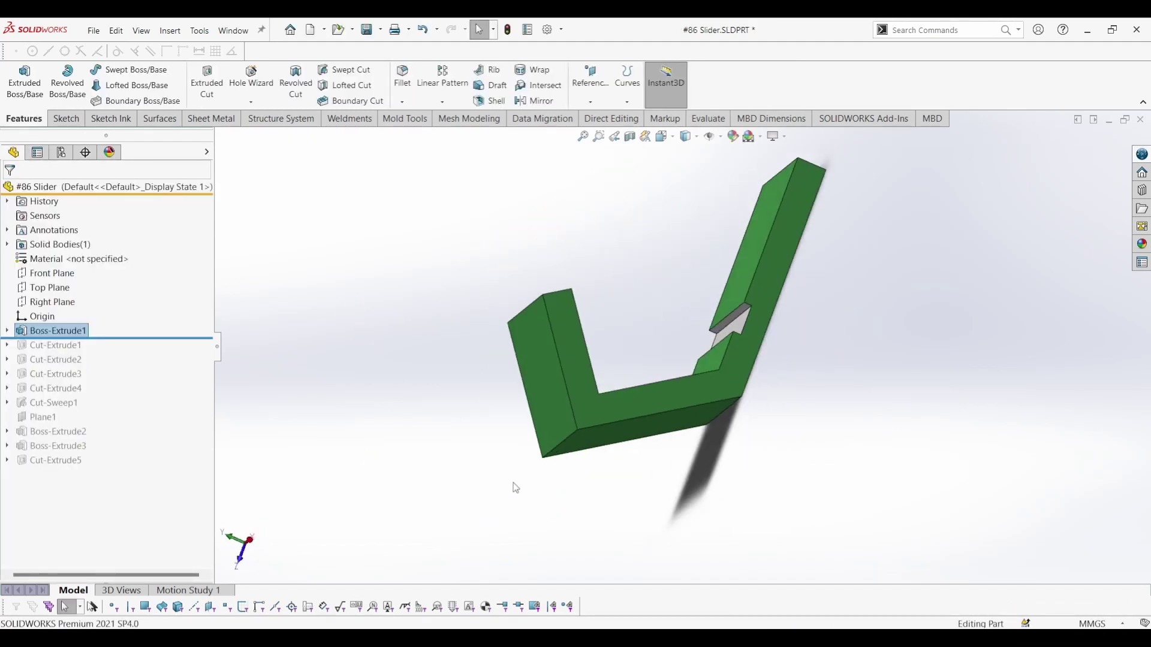
right_drag(593, 392, 356, 448)
click(355, 448)
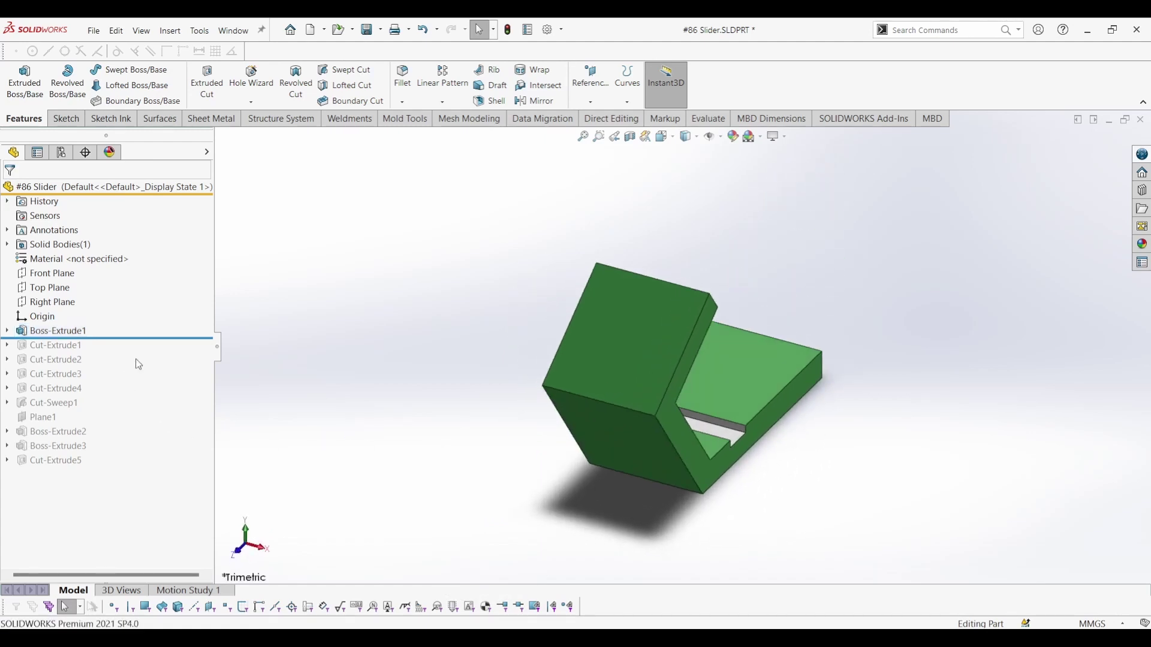
drag(176, 339, 171, 353)
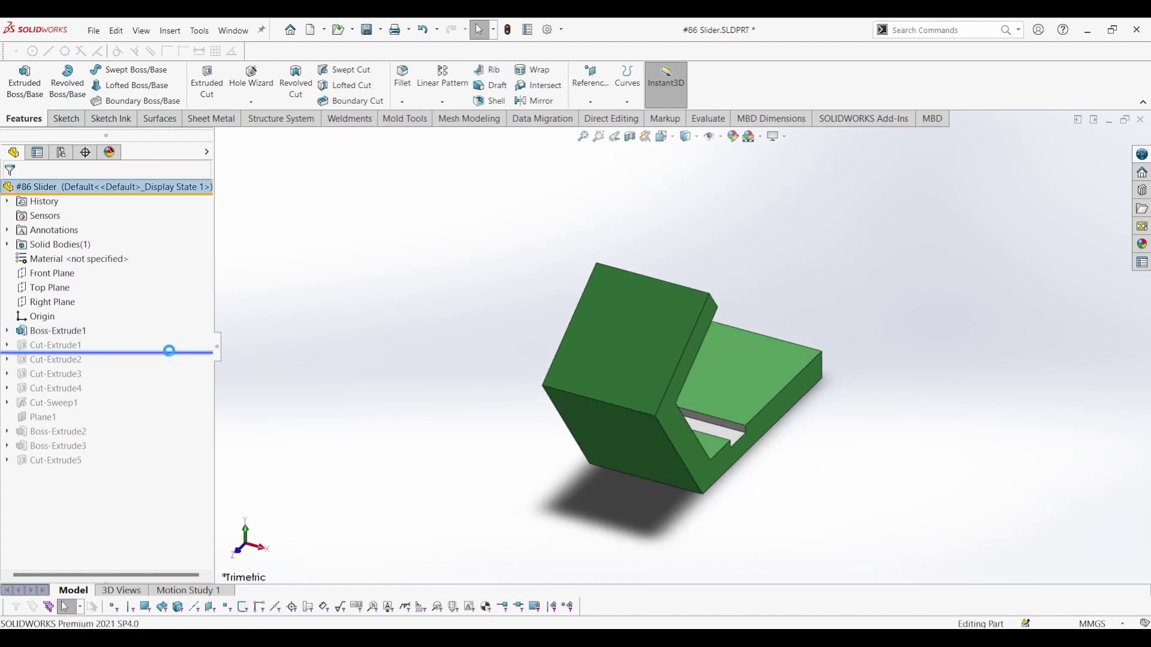
Review Sketch2, nudging the 45 mm dimension and checking the Ø90 circle
click(75, 348)
click(101, 309)
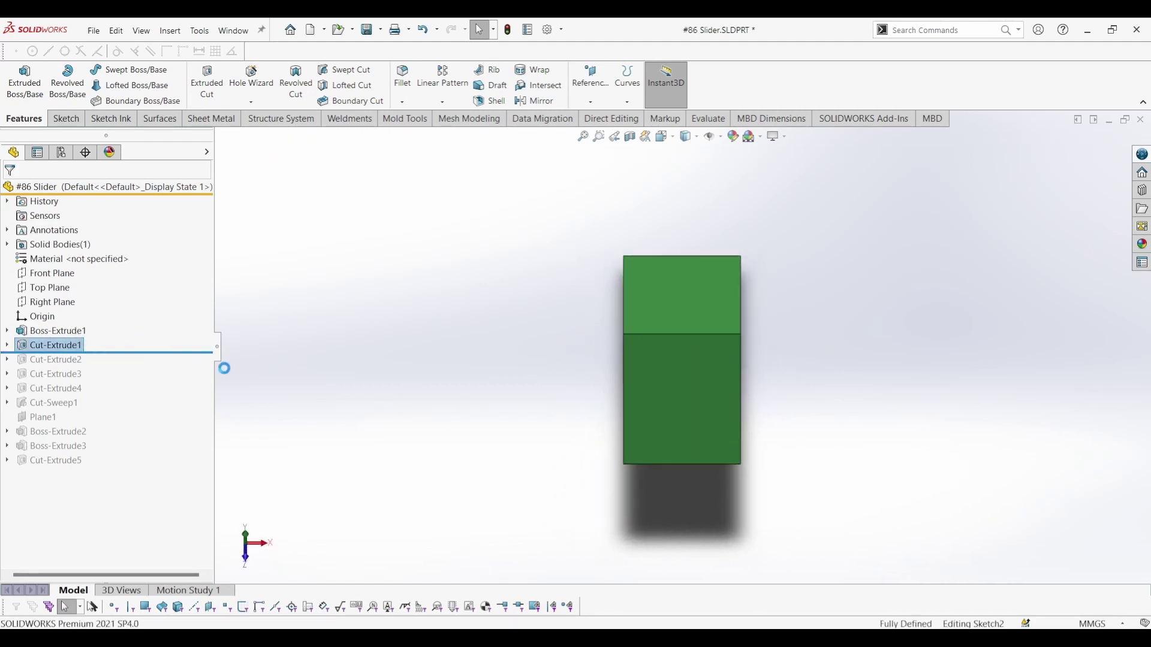
scroll(743, 468, down, 5)
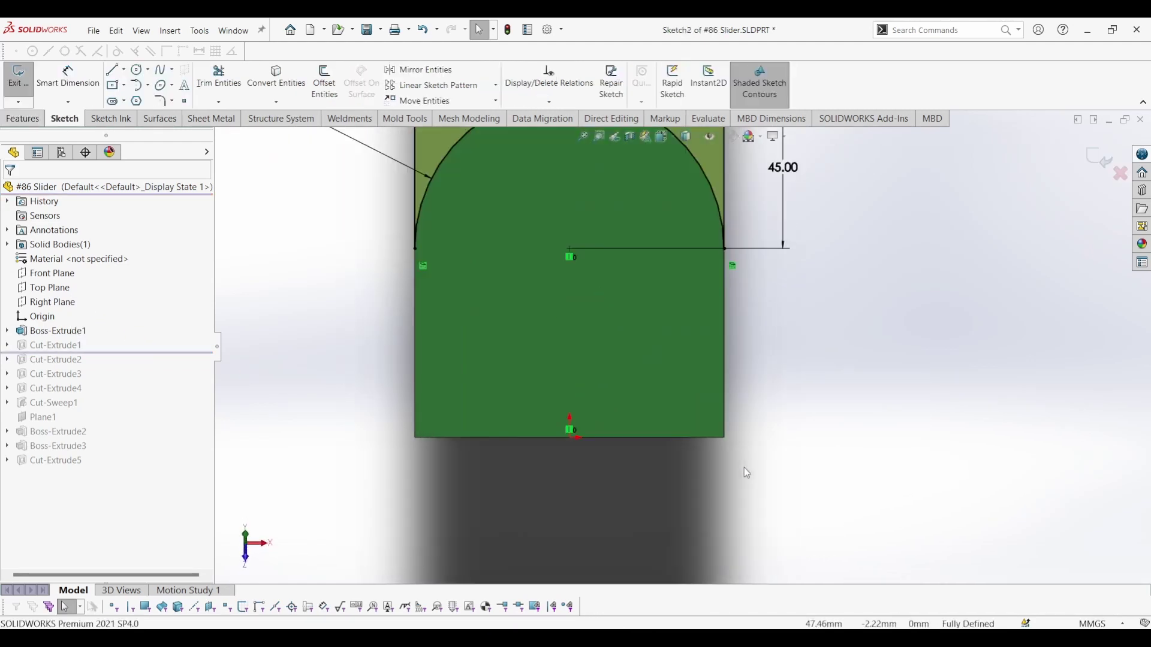
scroll(652, 376, up, 2)
scroll(584, 219, up, 2)
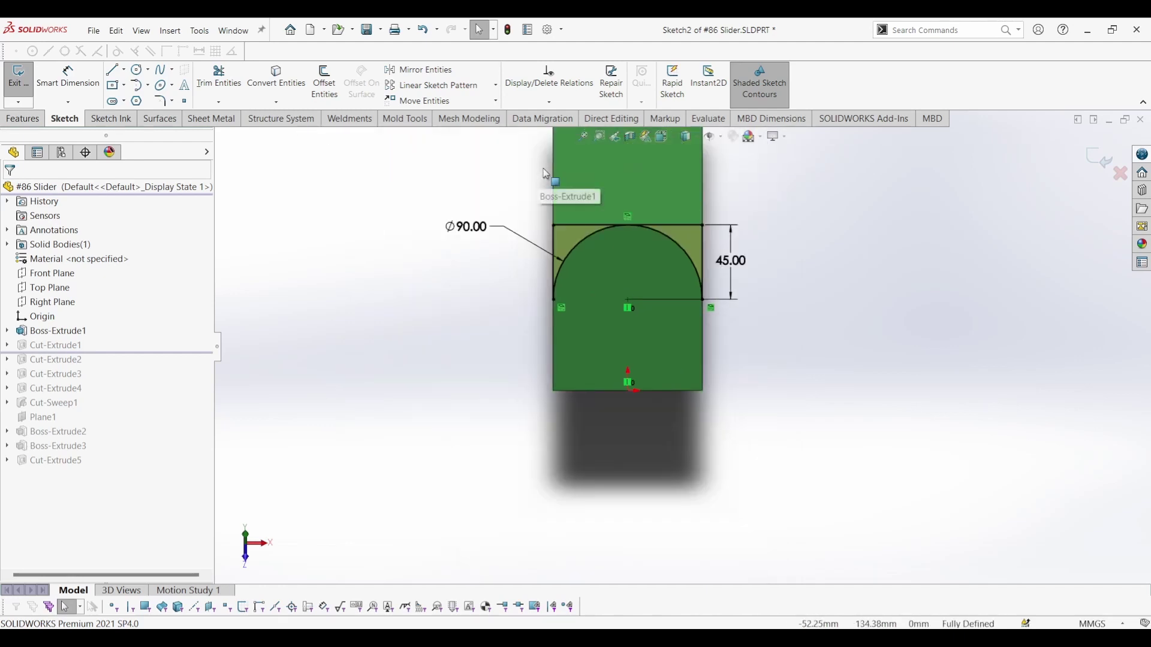
scroll(577, 211, down, 3)
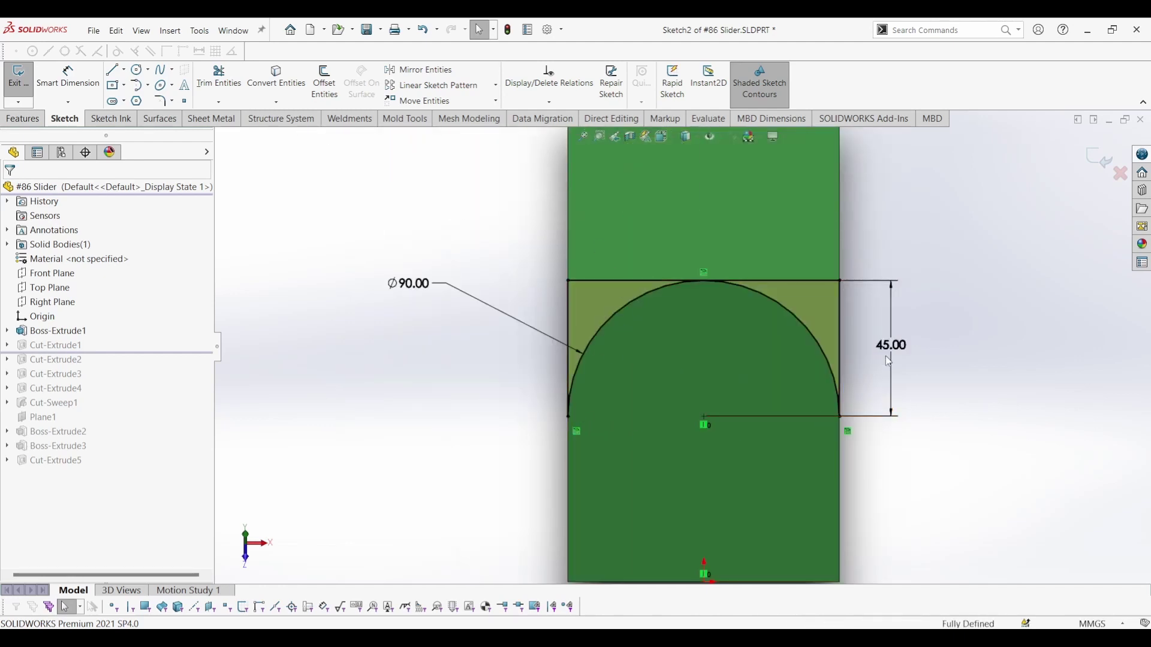
drag(891, 345, 907, 347)
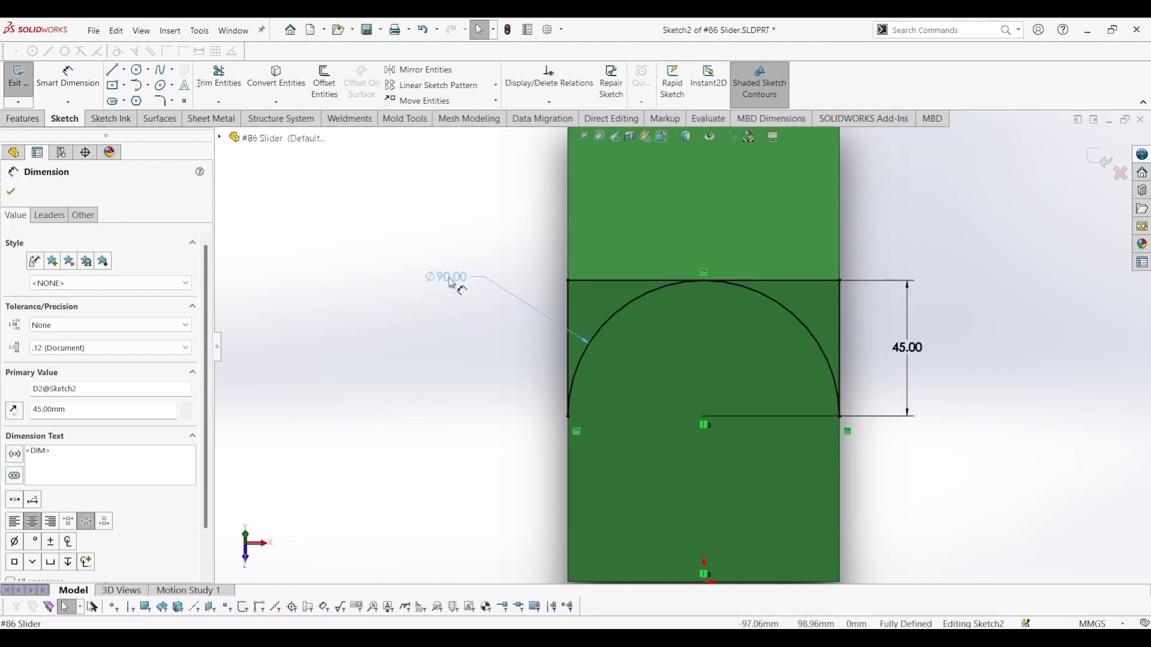
click(452, 282)
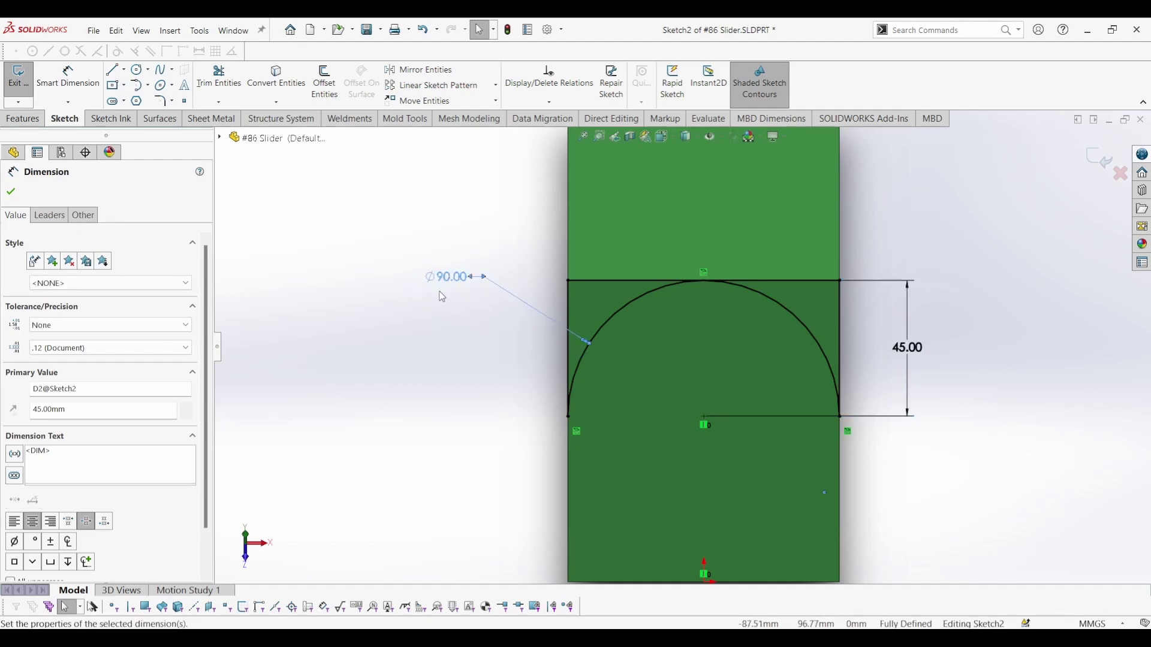
click(7, 200)
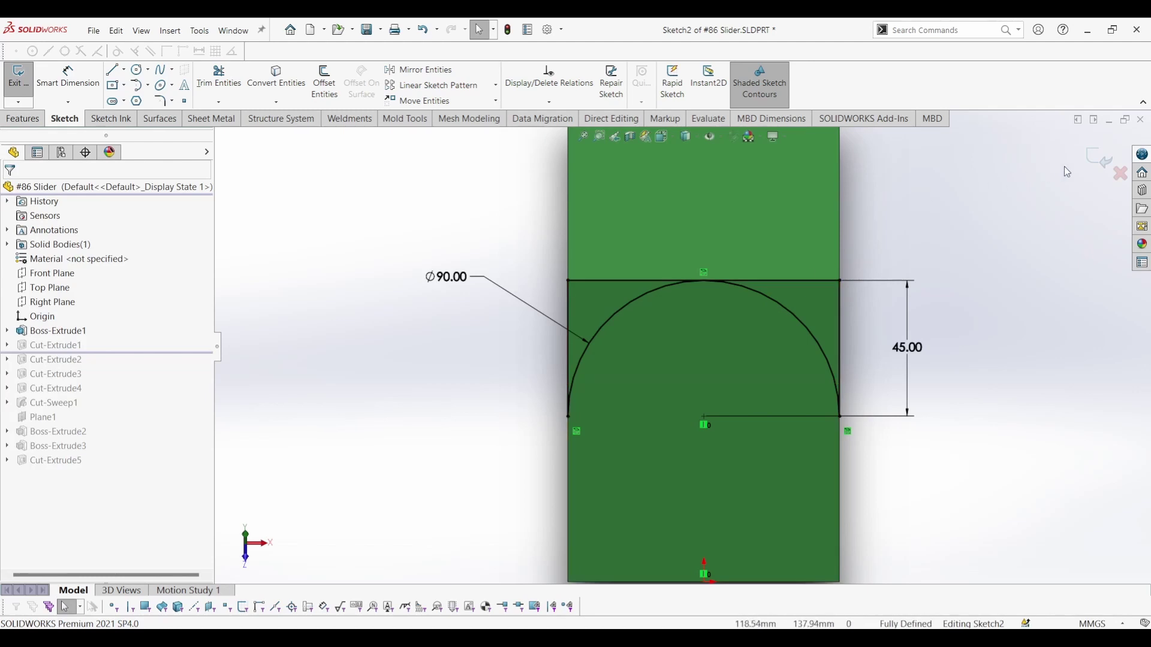
click(1099, 160)
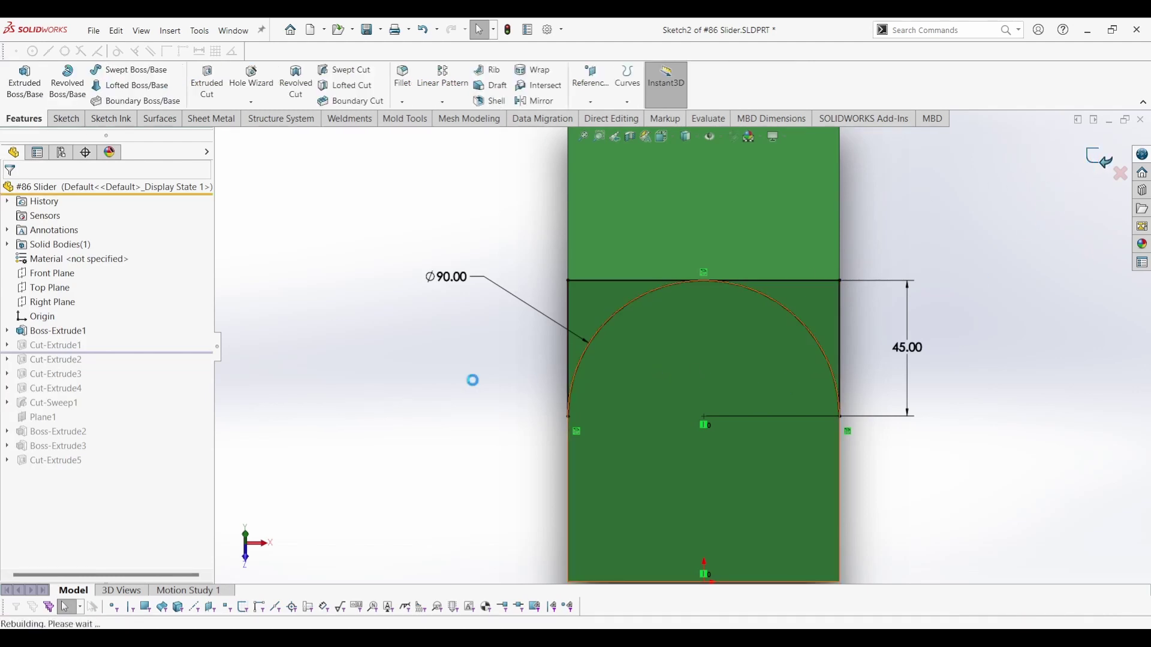
Reapply Cut-Extrude1 as Up To Next and orbit to inspect the rounded tab
click(78, 348)
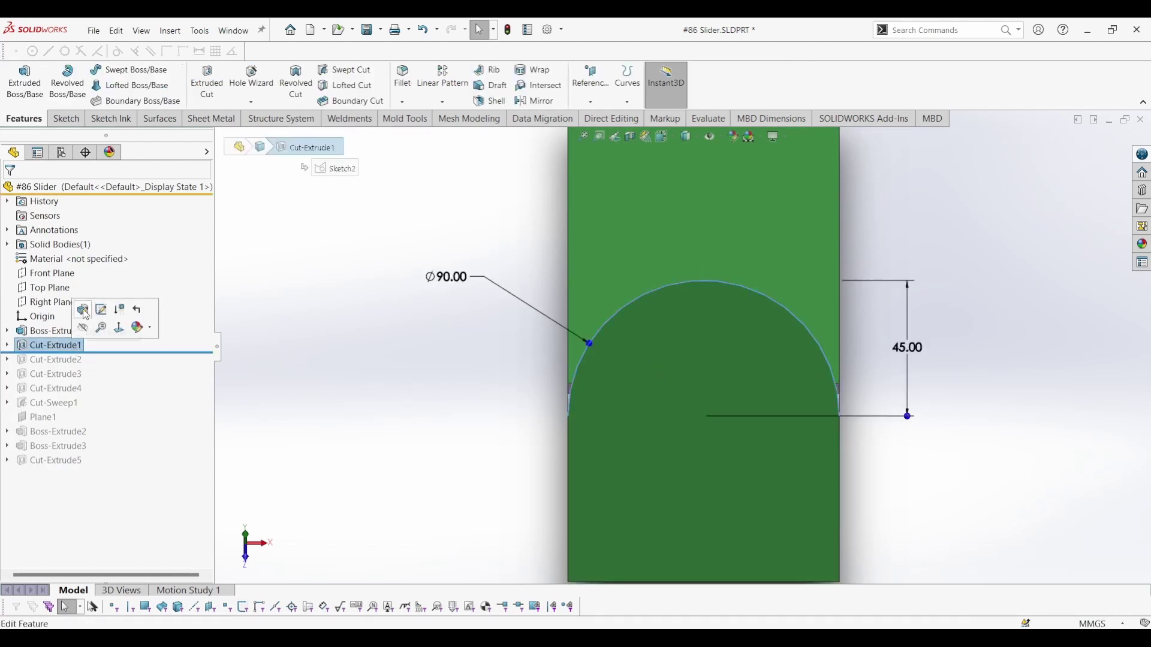
click(82, 309)
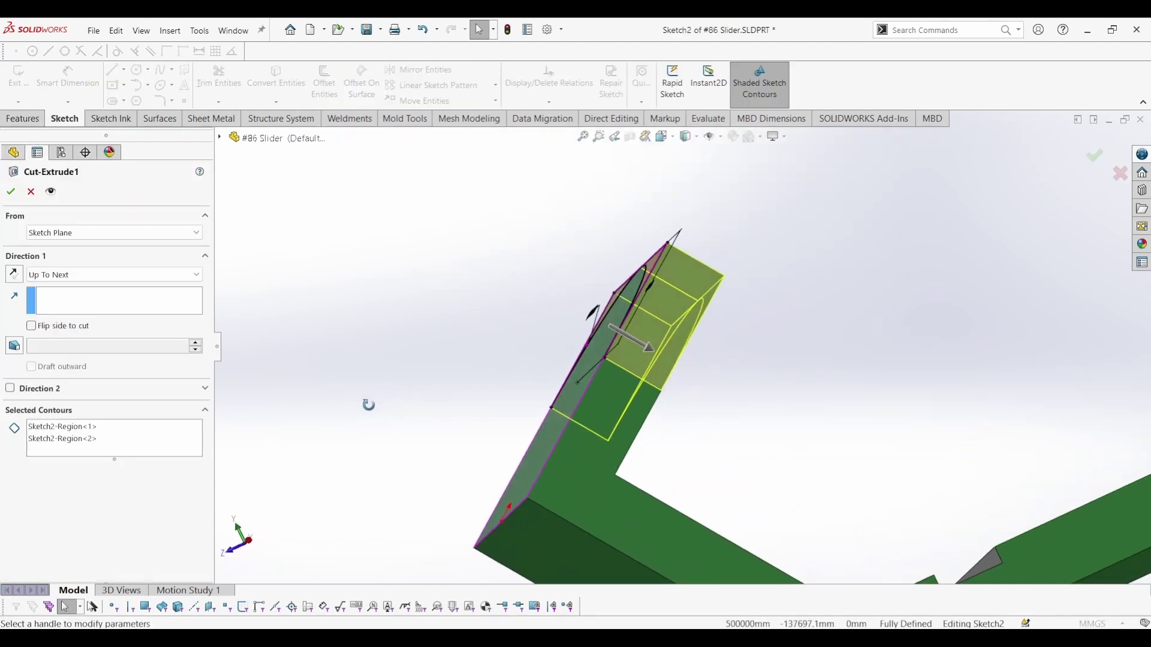
click(11, 192)
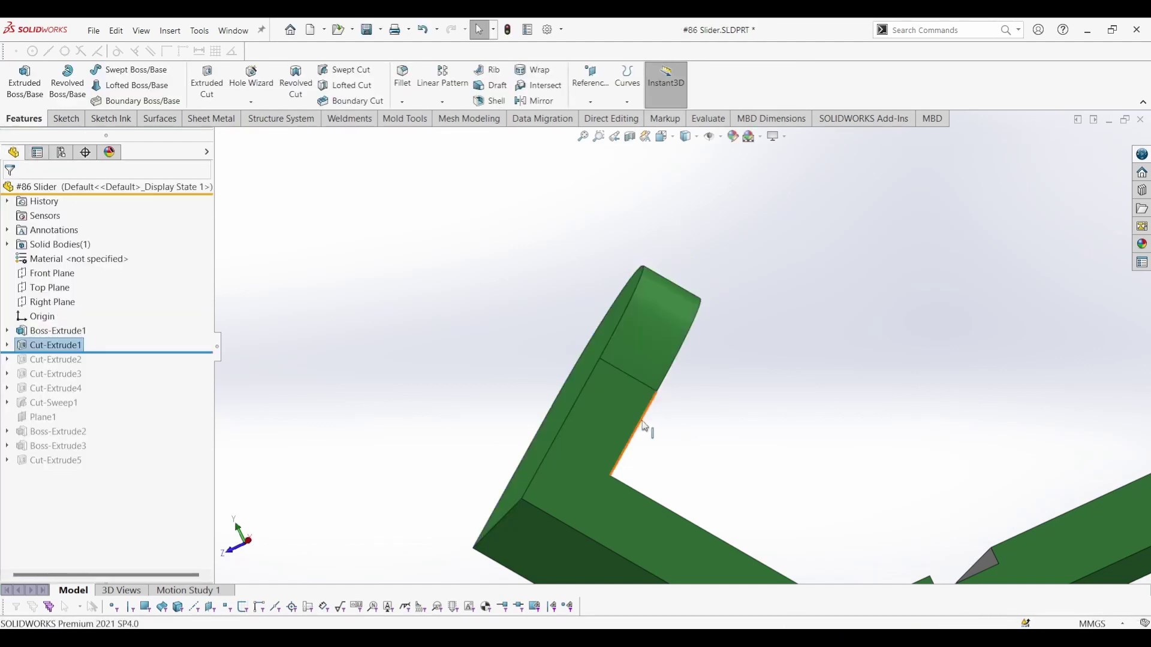
middle_drag(805, 474, 614, 437)
click(614, 436)
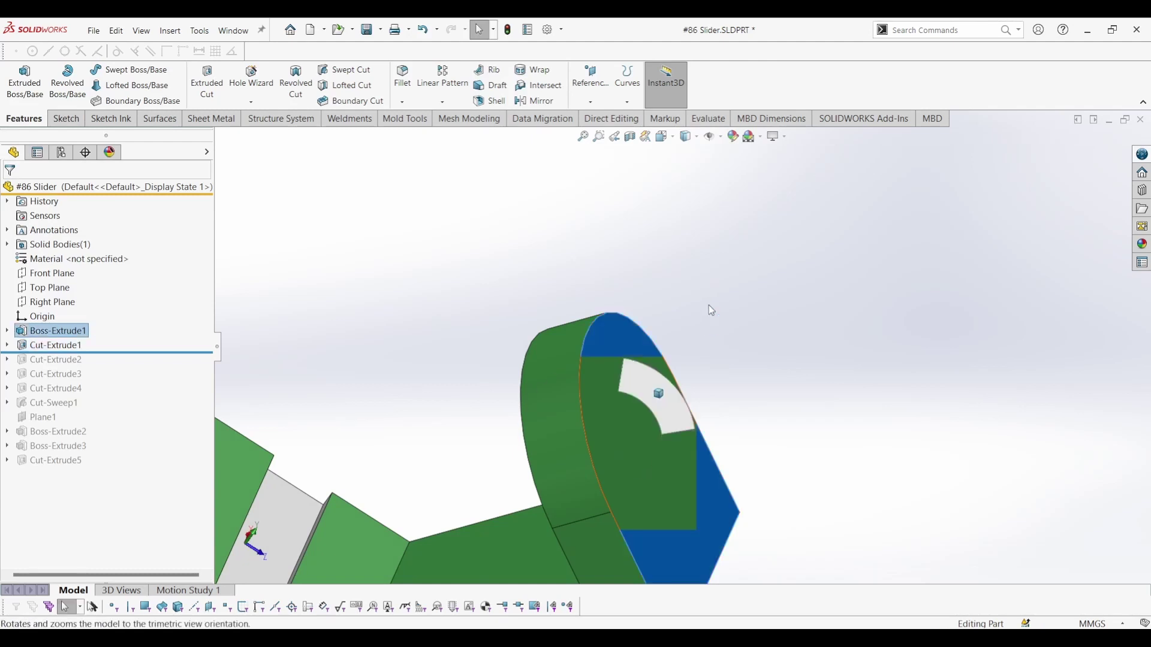
mouse_move(708, 305)
middle_down()
mouse_move(724, 430)
mouse_move(304, 508)
middle_up()
key(ctrl+7)
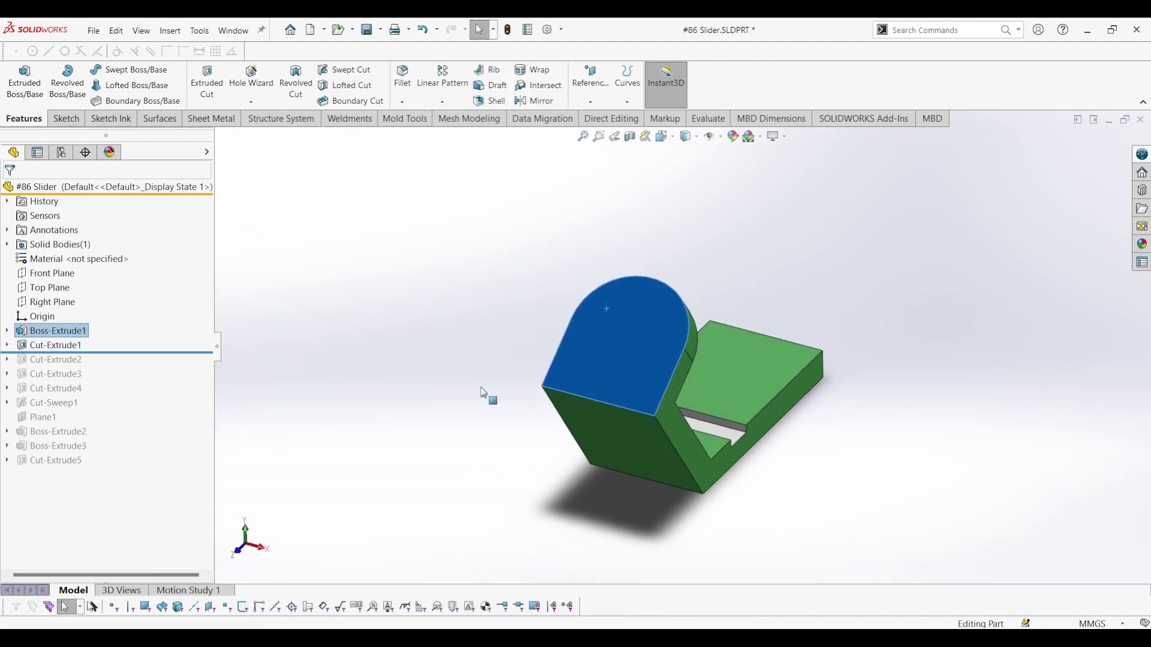
click(486, 393)
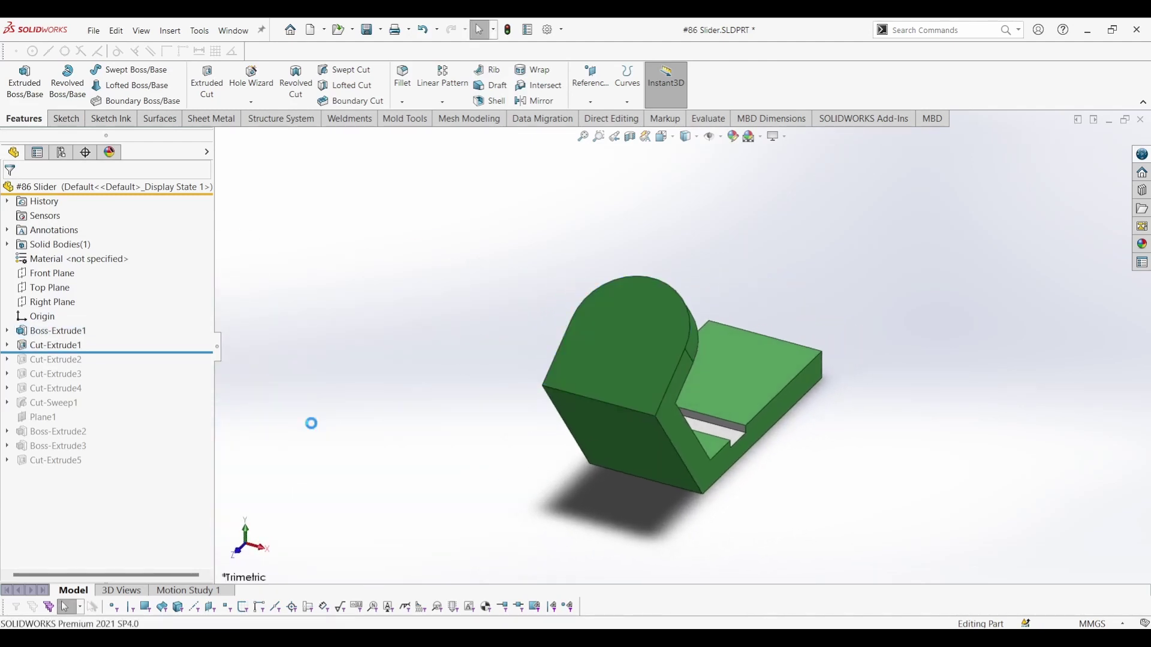
Roll forward to Cut-Extrude2 and move the Ø22 dimension in its sketch
drag(62, 353, 62, 360)
click(63, 358)
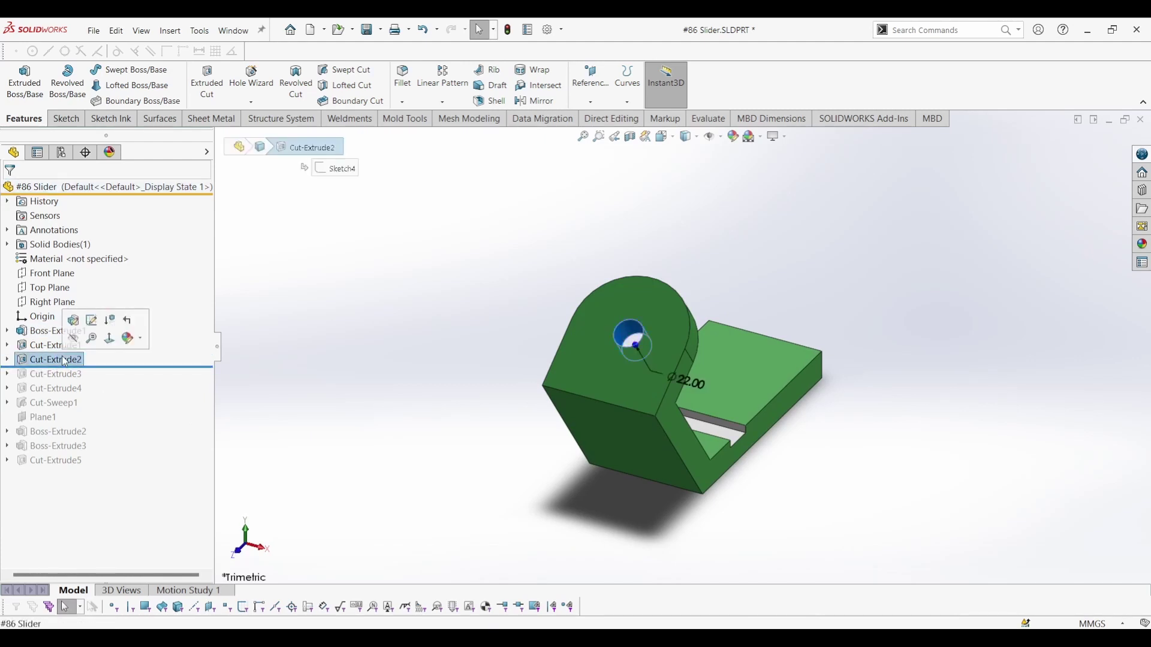
click(91, 323)
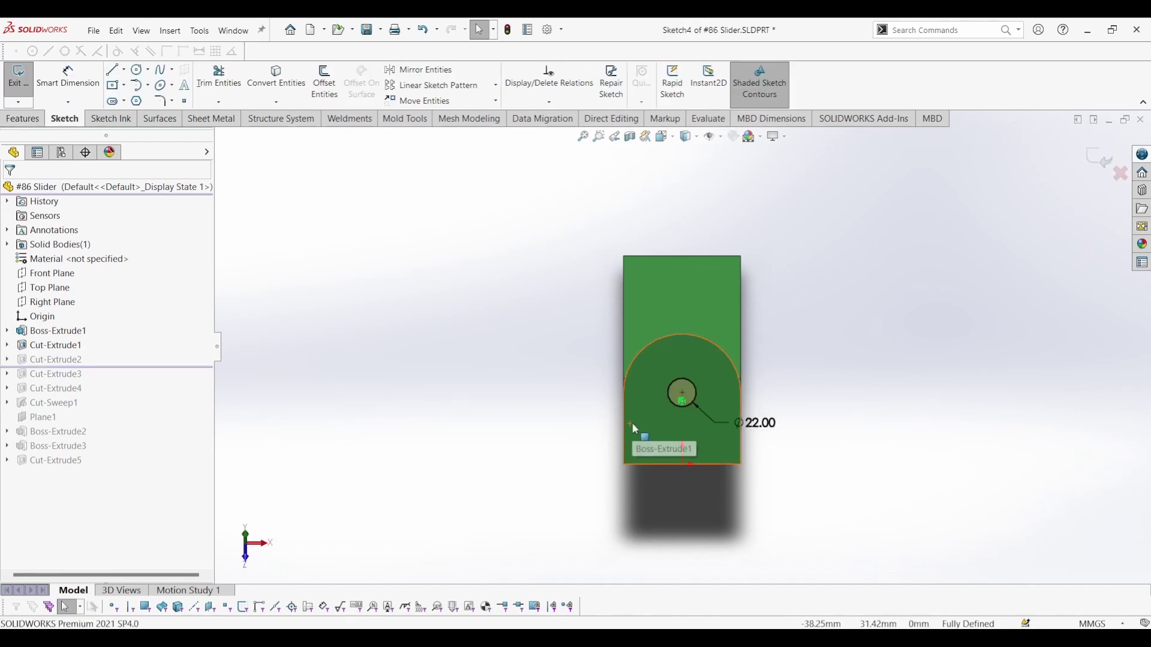
drag(766, 430, 785, 428)
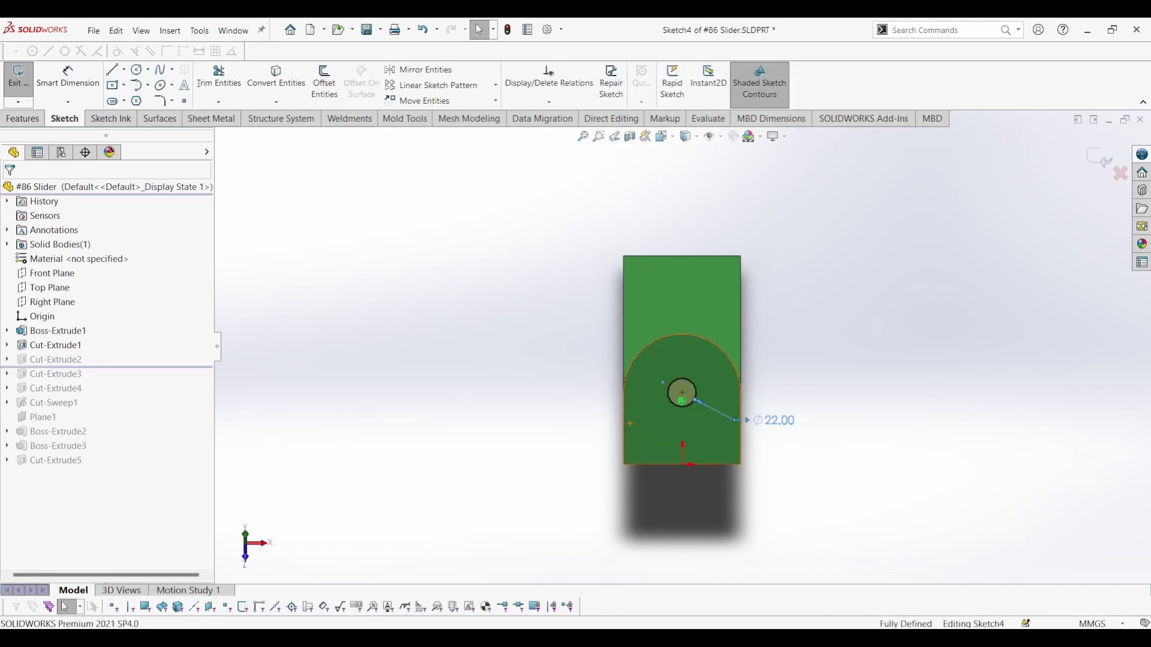
click(1100, 163)
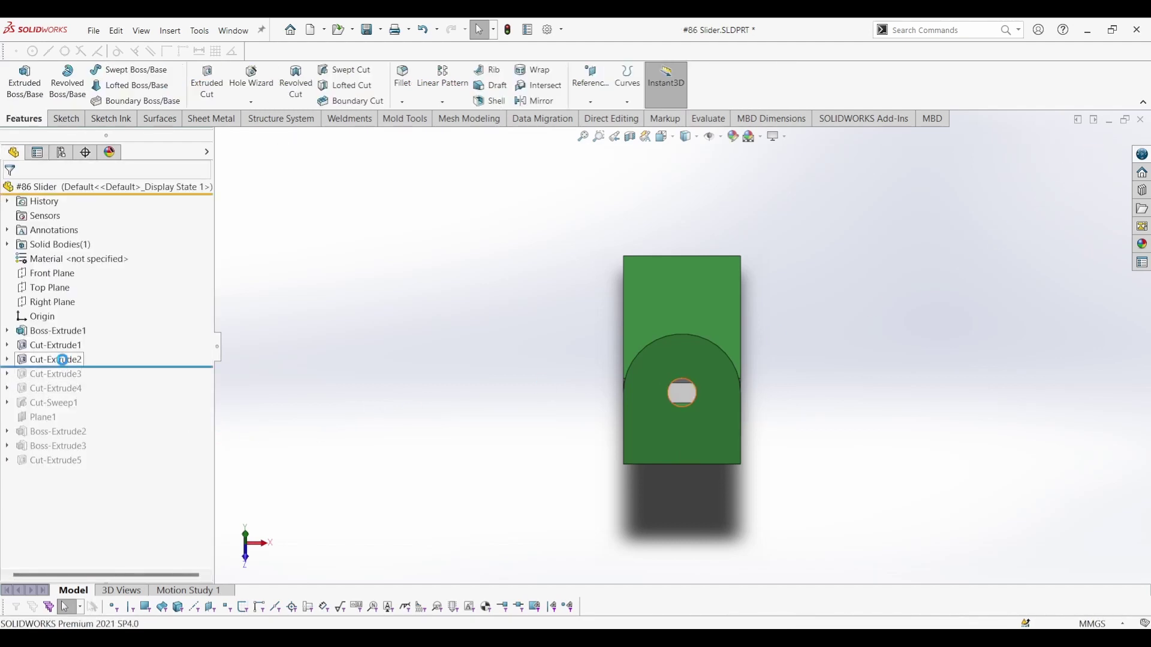
Reconfirm the Ø22 hole cut's Up To Next depth
click(60, 359)
click(73, 327)
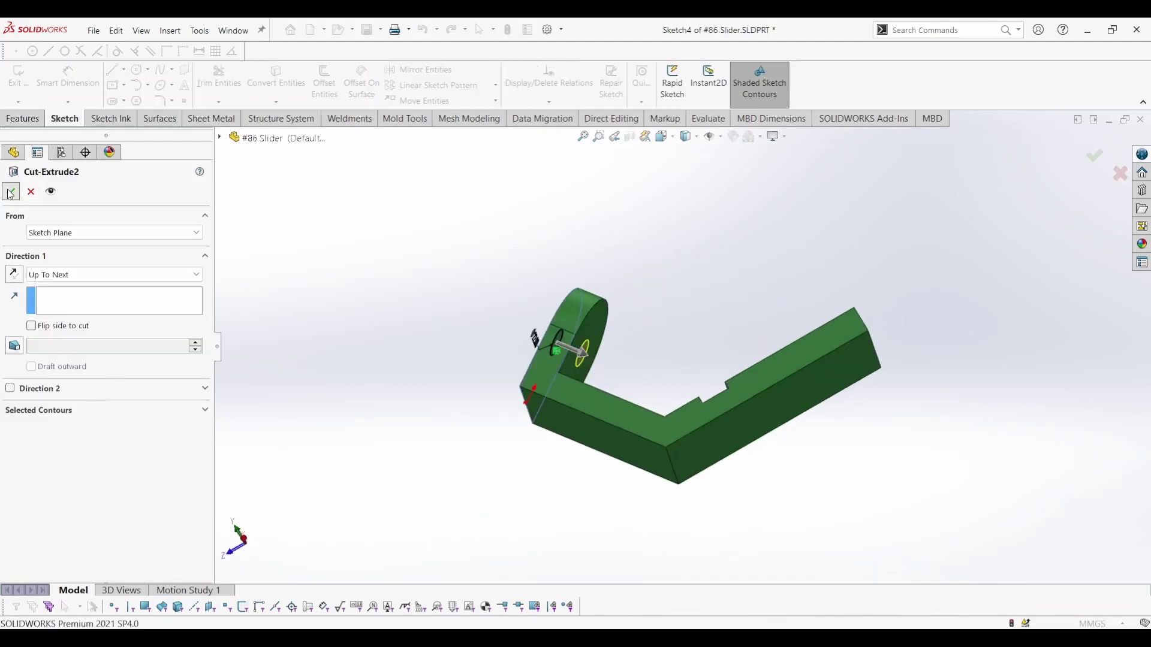
key(Escape)
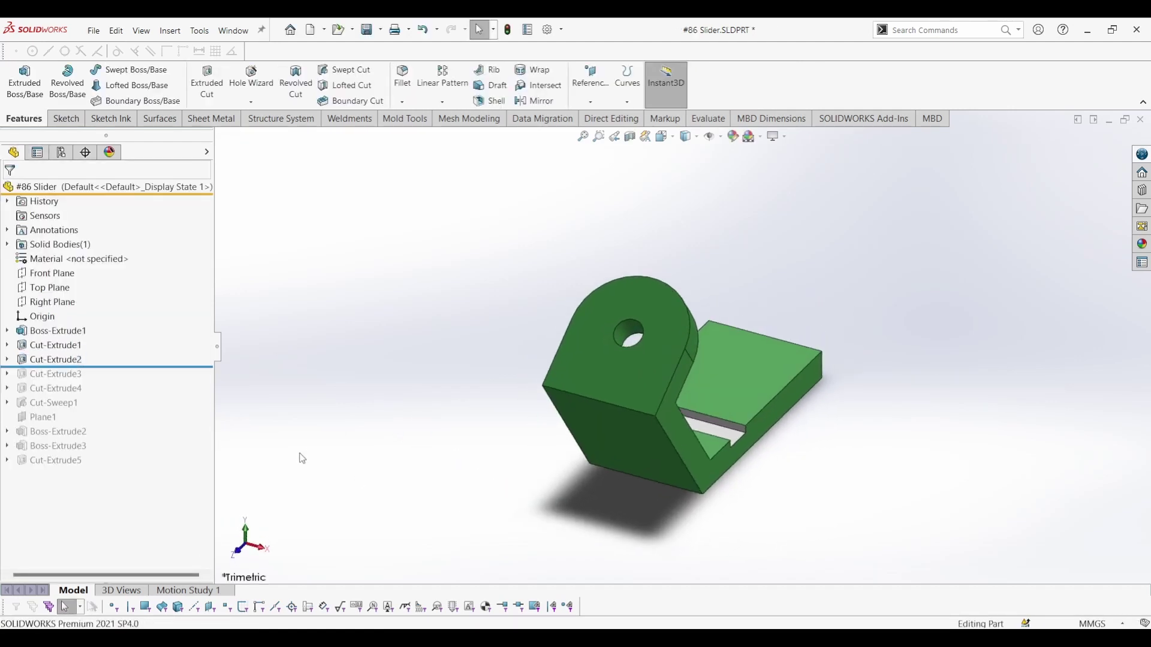
click(171, 366)
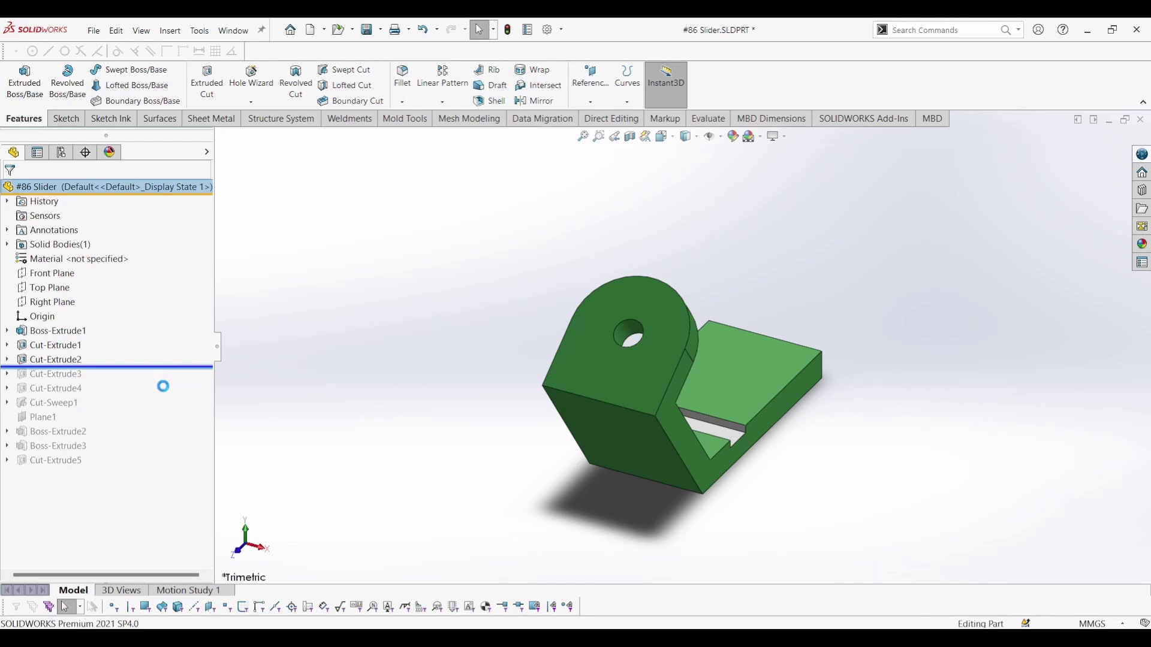
Roll forward to Cut-Extrude3 and move the Ø45 dimension in Sketch5
drag(174, 366, 167, 381)
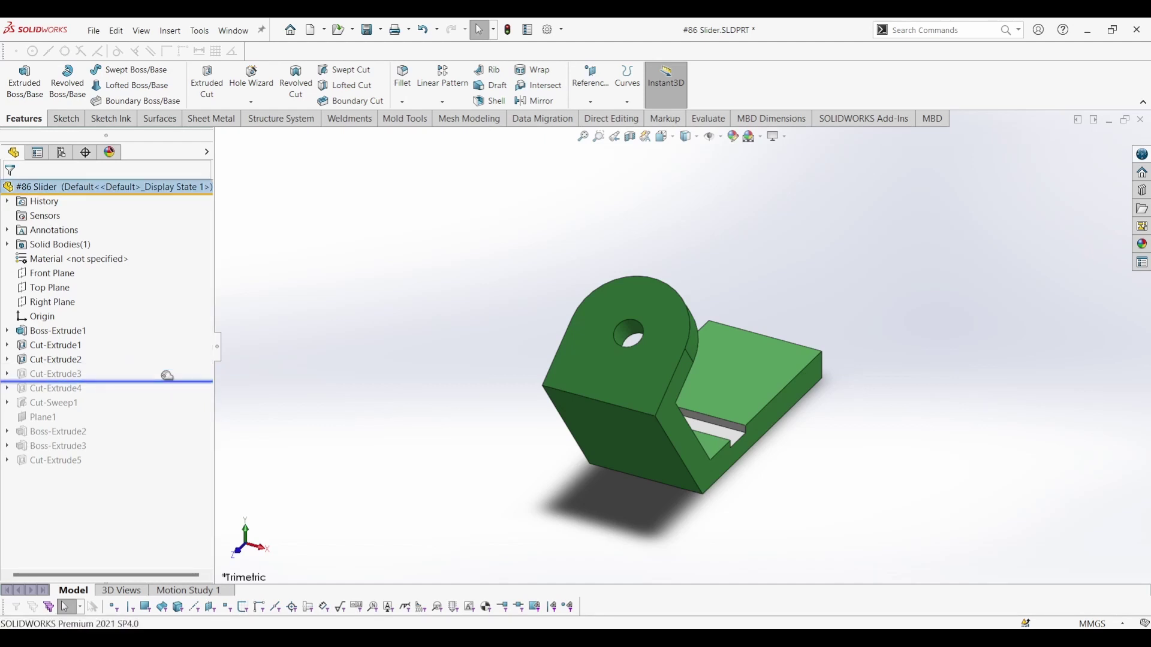
click(51, 374)
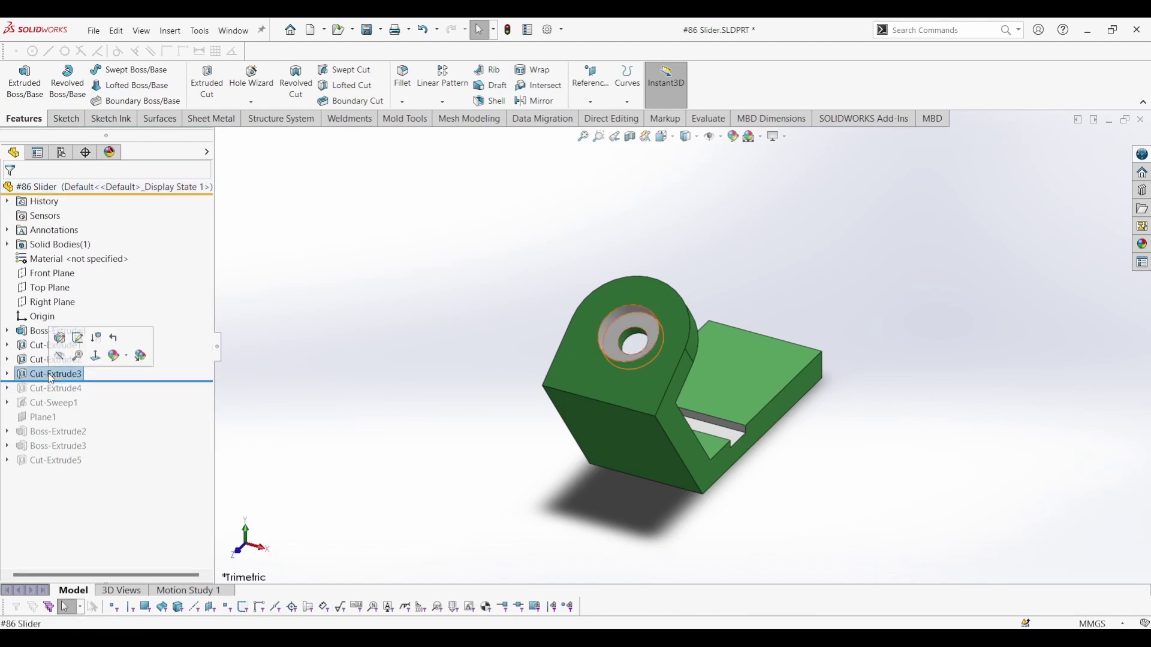
click(78, 341)
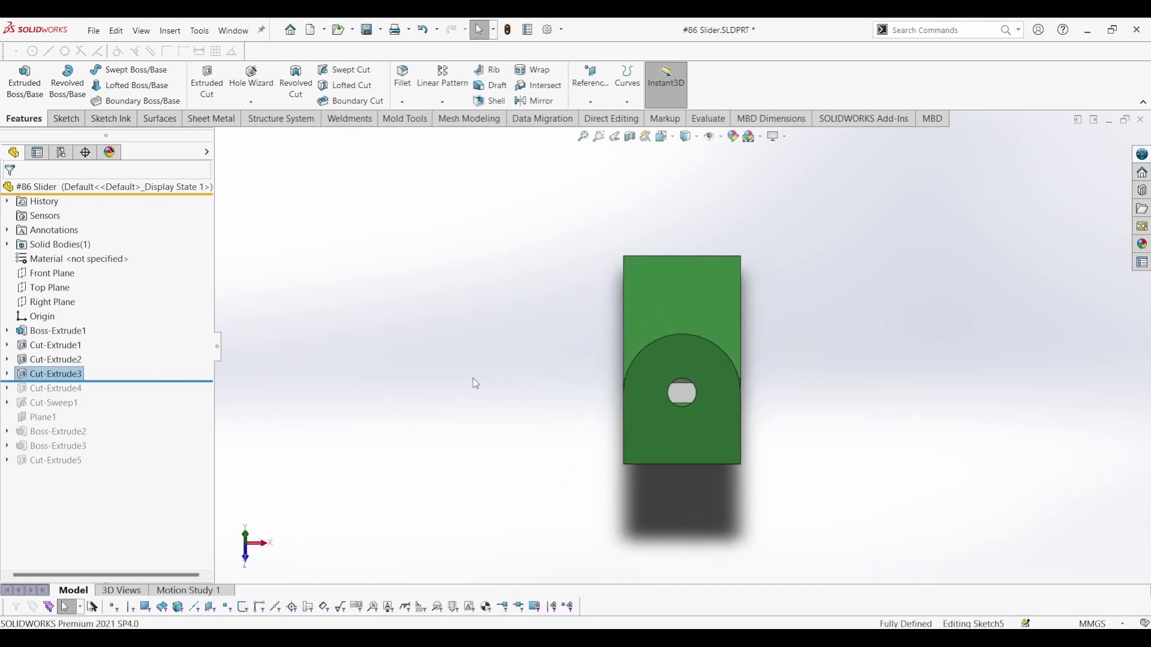
scroll(682, 437, down, 3)
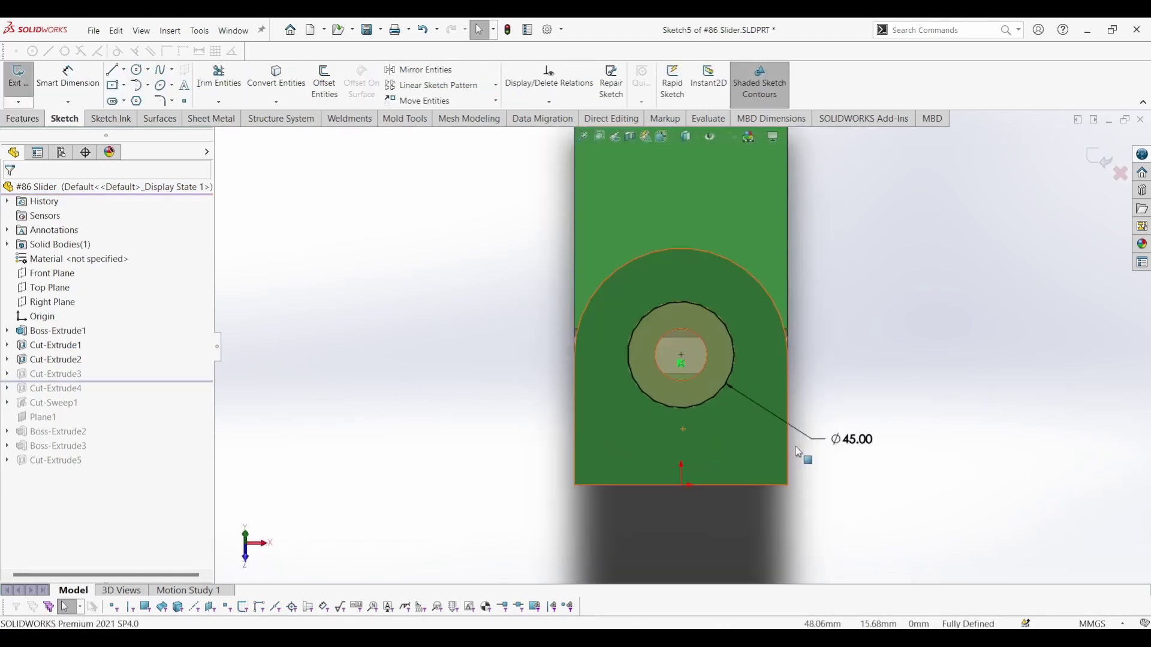
drag(831, 439, 843, 440)
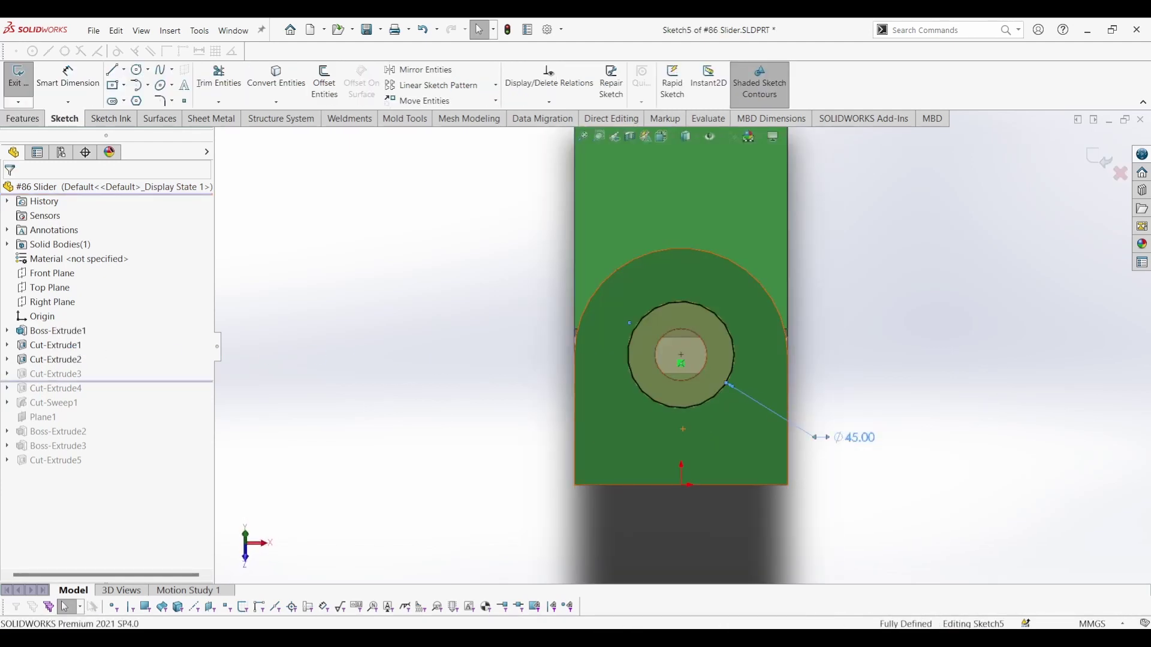
click(1101, 162)
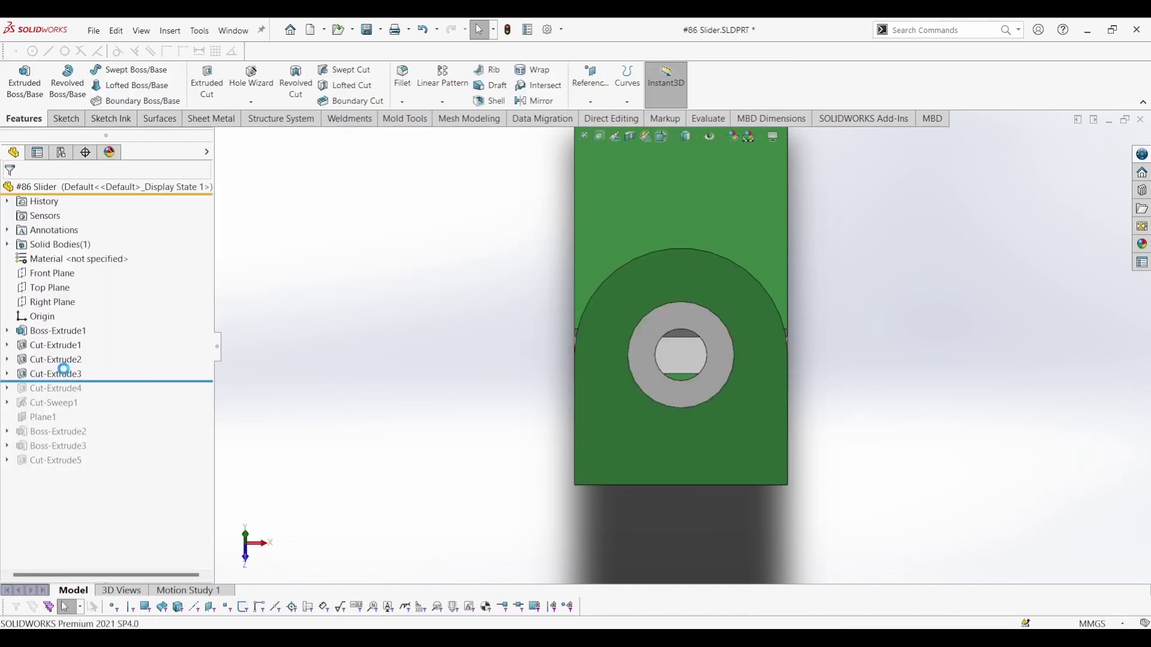
Reconfirm the counterbore as a 12 mm Blind cut and return to Trimetric view
click(64, 369)
click(79, 341)
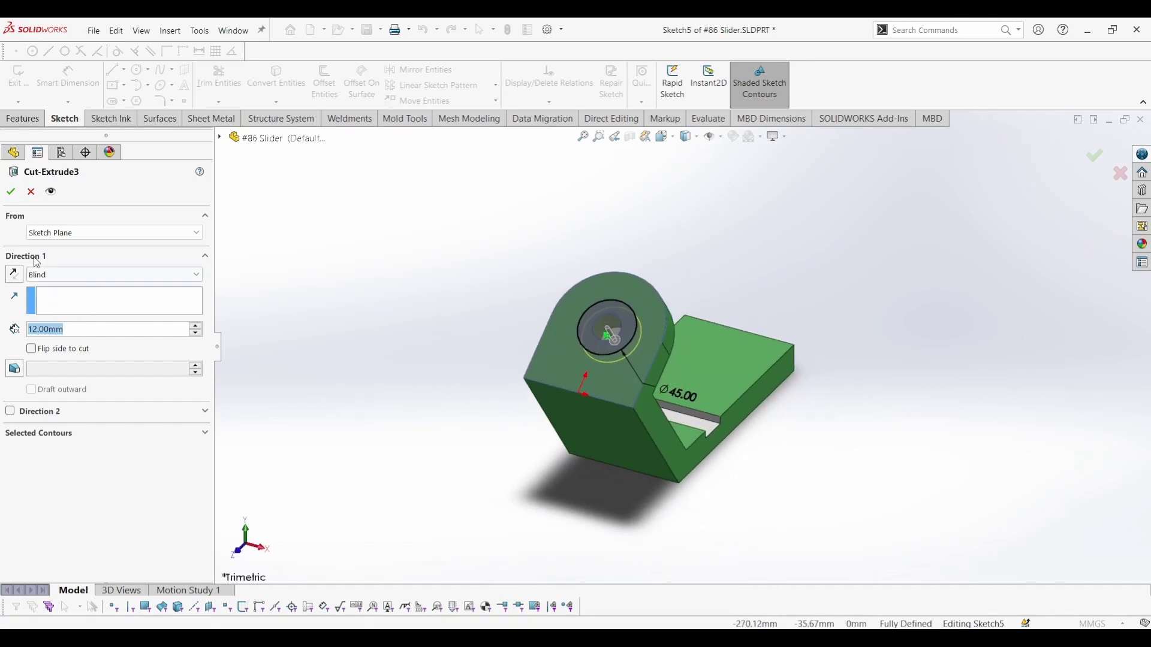
click(16, 199)
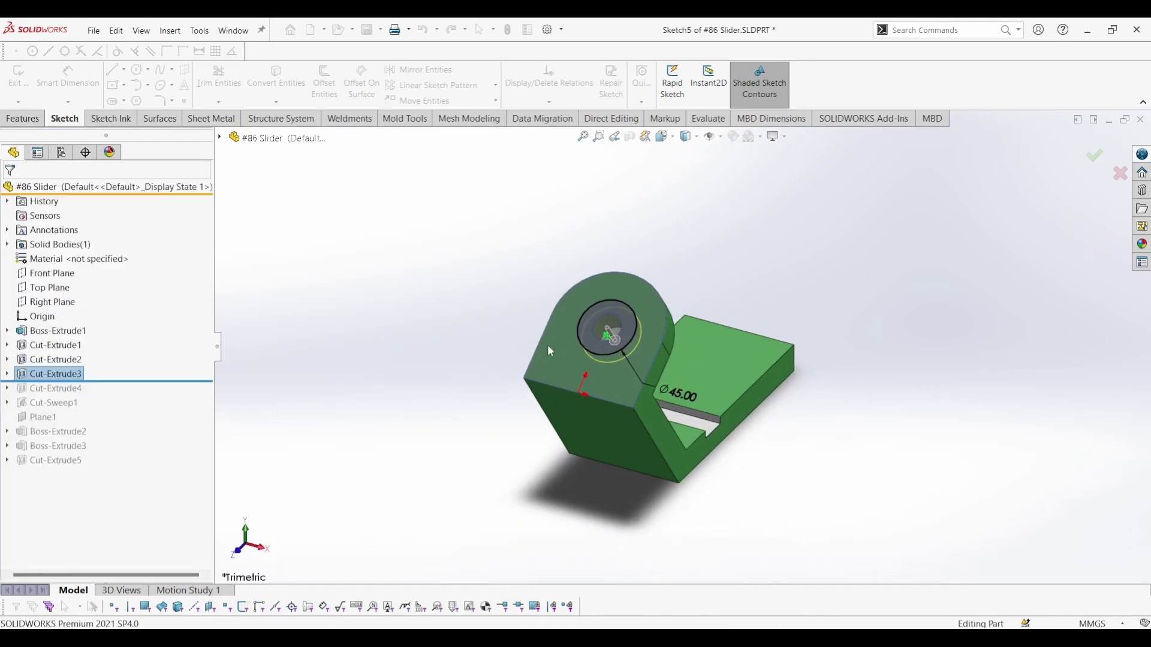
scroll(601, 349, down, 2)
scroll(617, 377, down, 2)
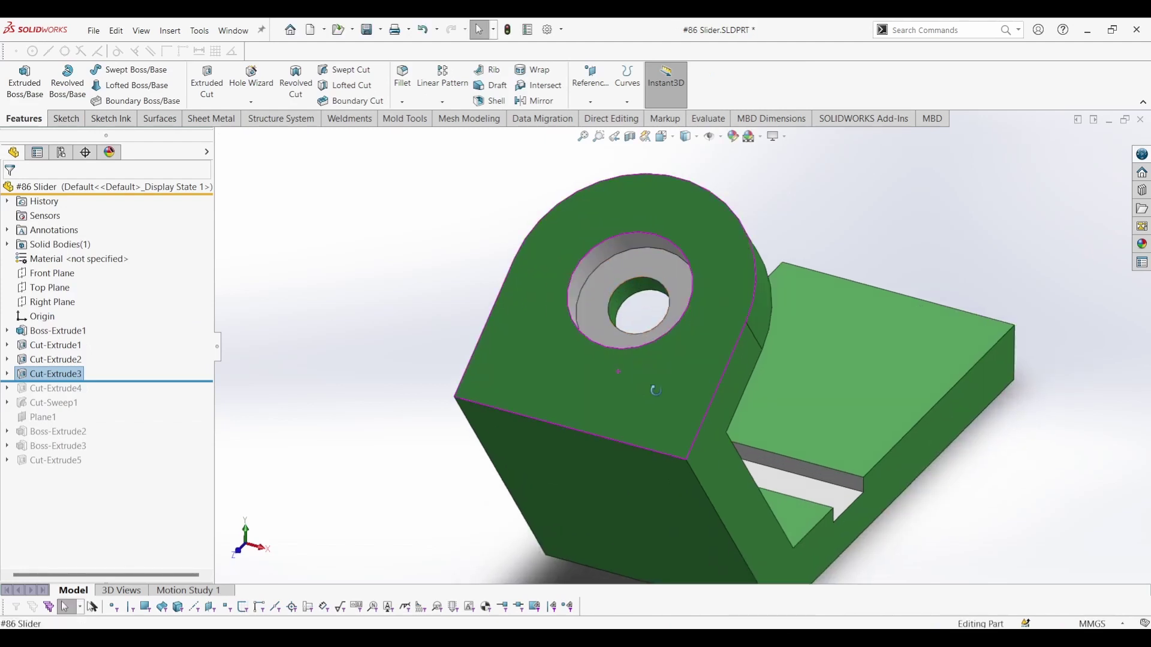
scroll(618, 380, down, 2)
click(904, 271)
key(ctrl+7)
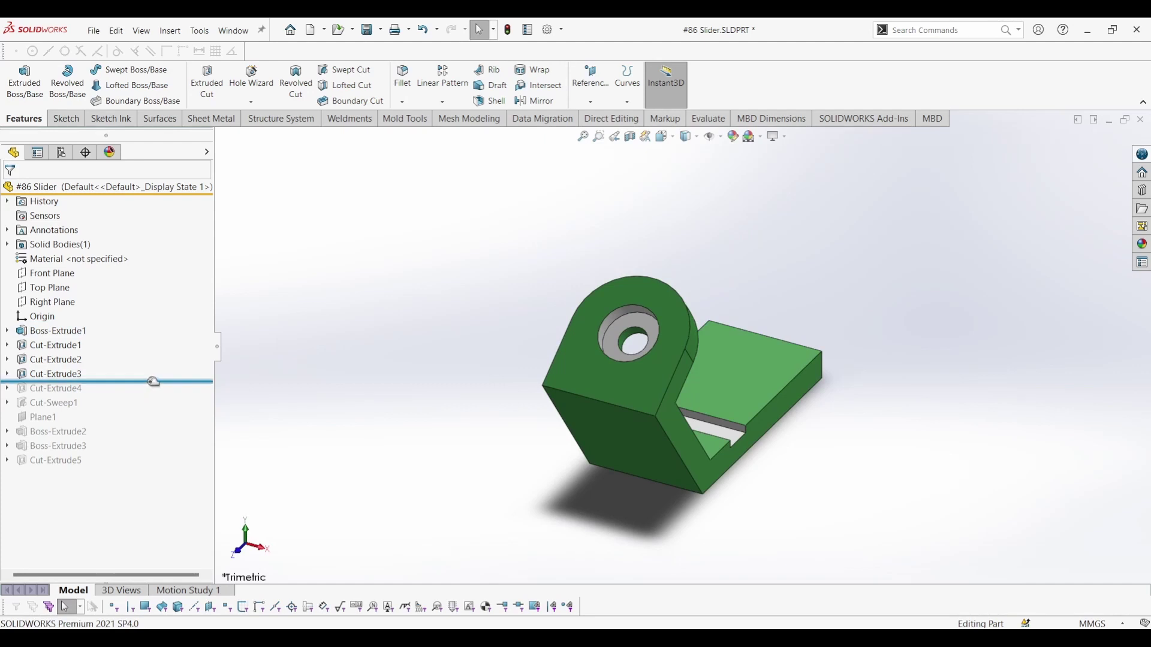
Roll forward to Cut-Extrude4 and review Sketch7 on the tab's back face
drag(154, 382, 153, 396)
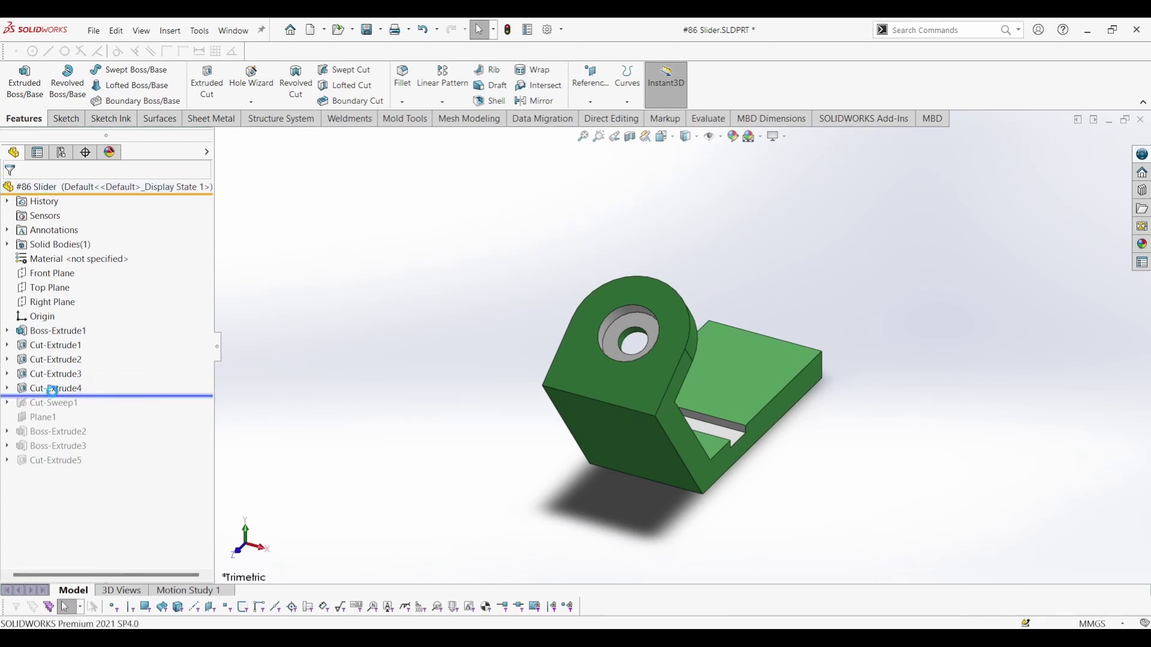
click(66, 390)
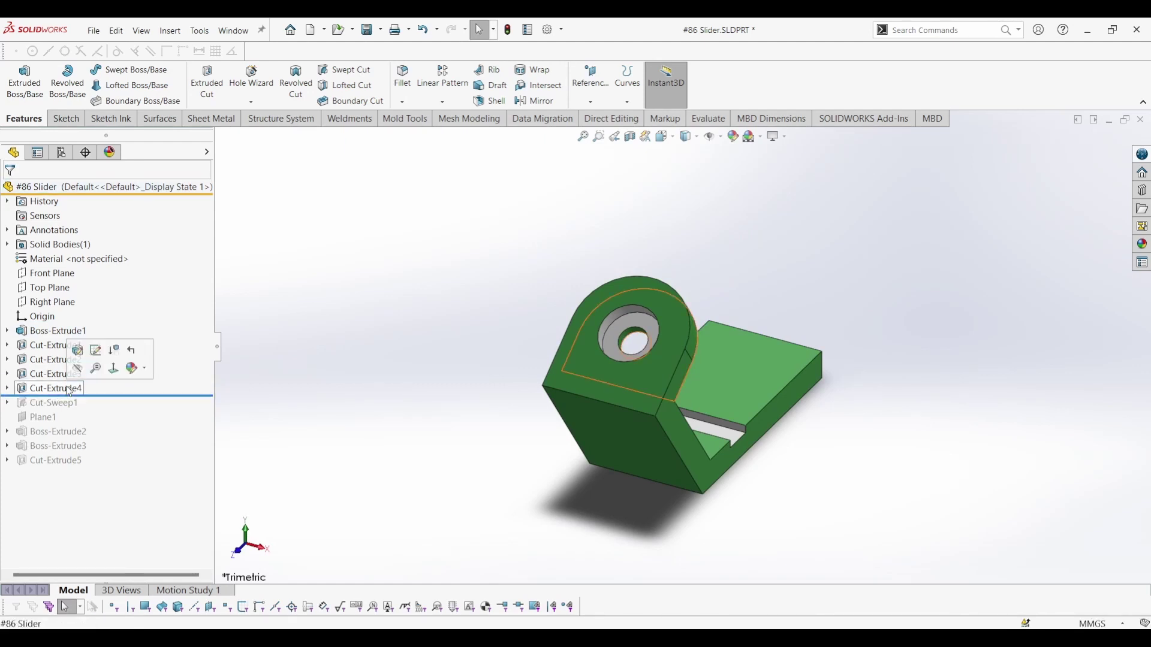
click(96, 352)
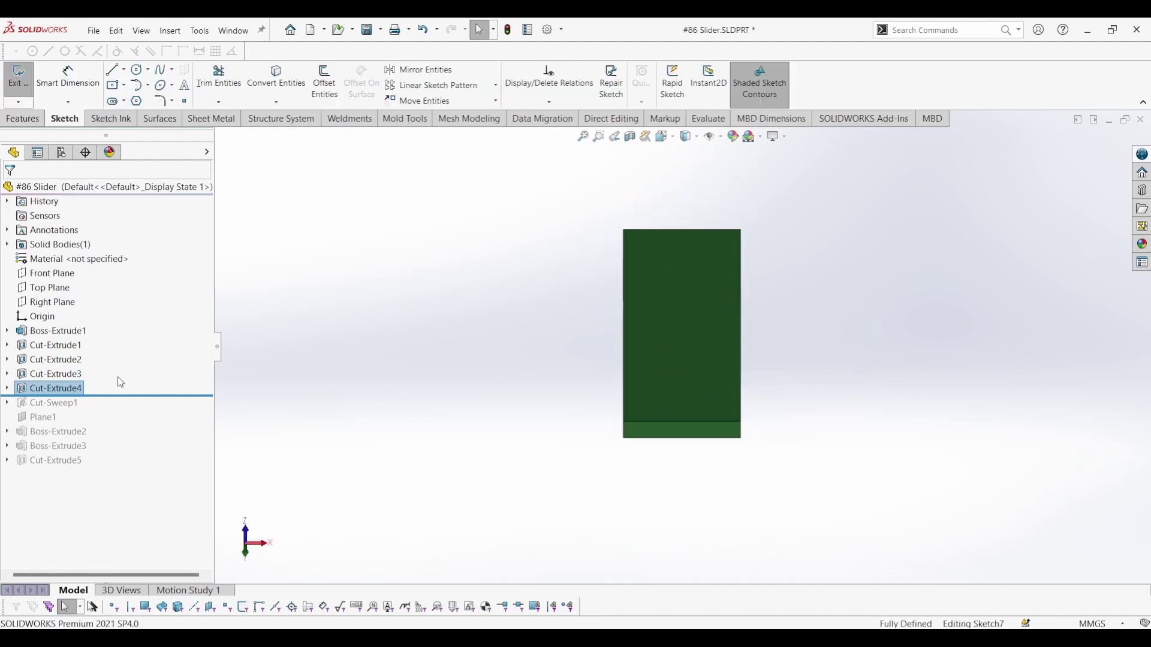
scroll(792, 289, down, 5)
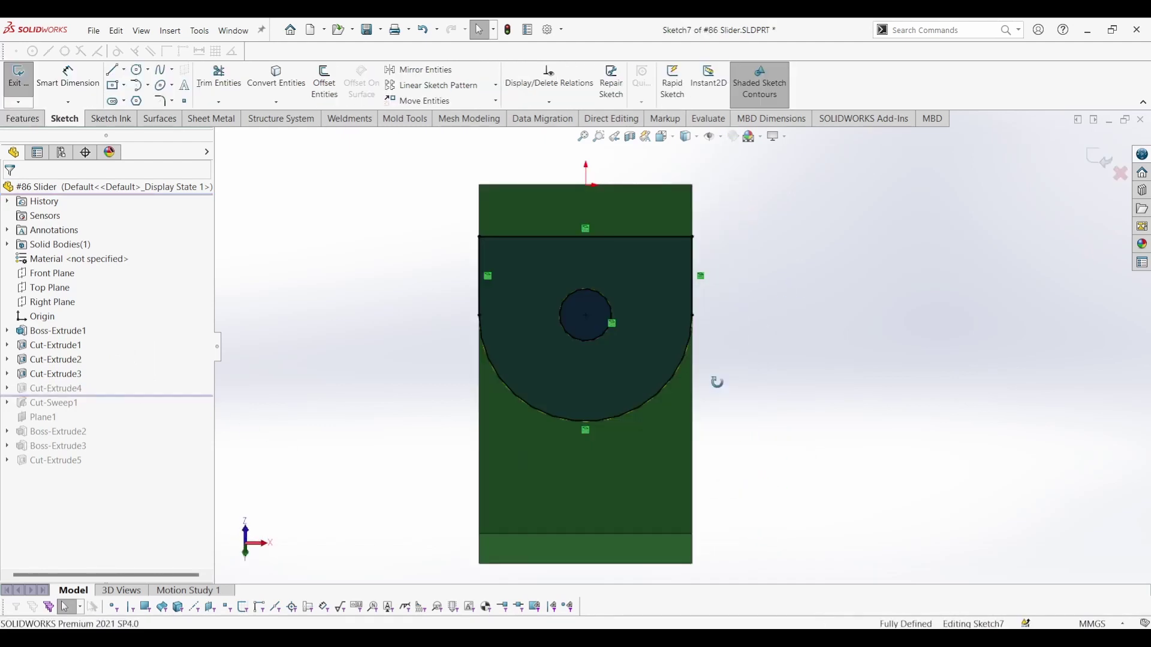
middle_drag(793, 289, 937, 301)
scroll(937, 301, down, 3)
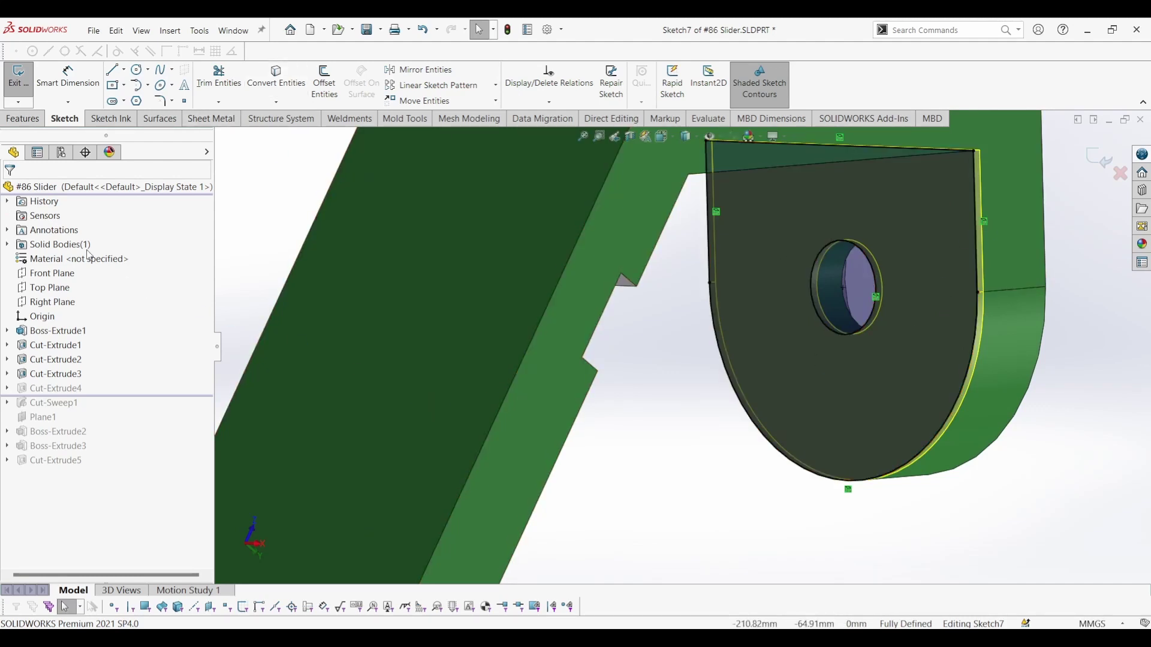
click(1100, 161)
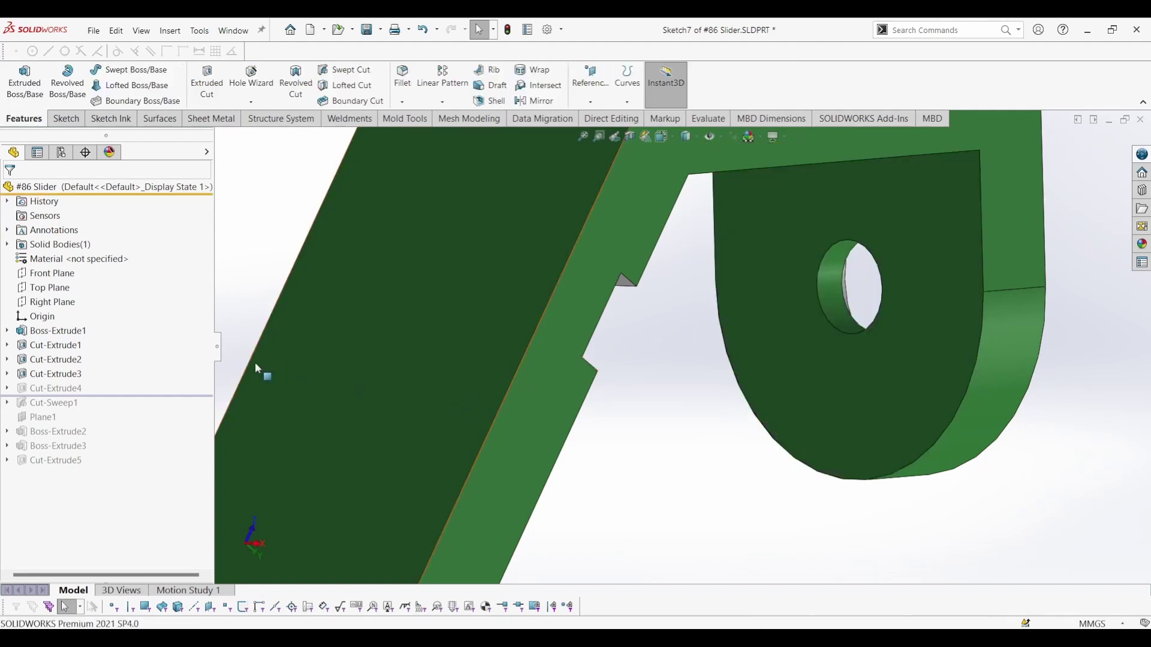
Reconfirm Cut-Extrude4 as a 2 mm Blind cut and reorient the model
click(55, 388)
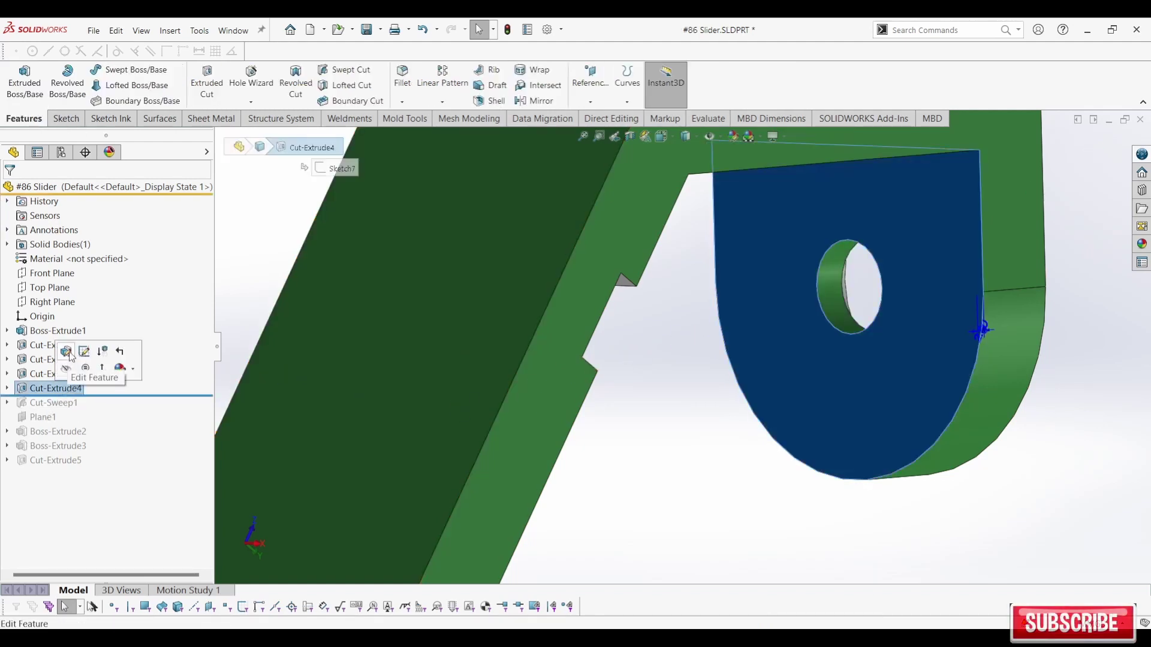
click(69, 350)
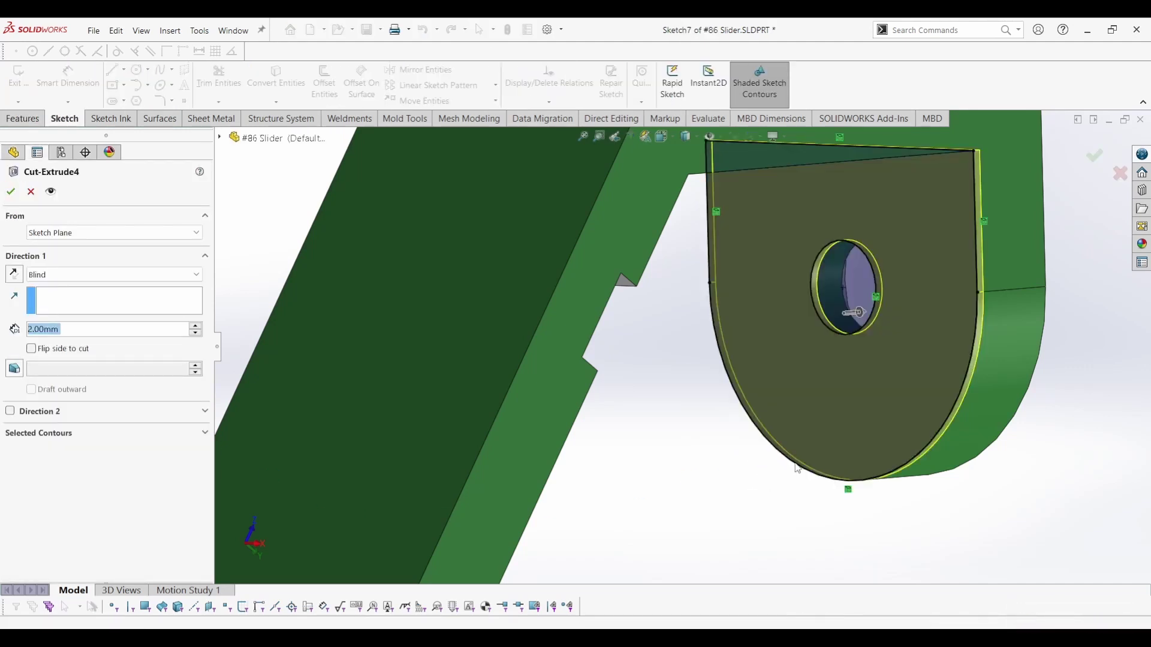
scroll(763, 473, up, 5)
mouse_move(740, 509)
middle_down()
mouse_move(714, 391)
mouse_move(702, 398)
mouse_move(748, 464)
middle_up()
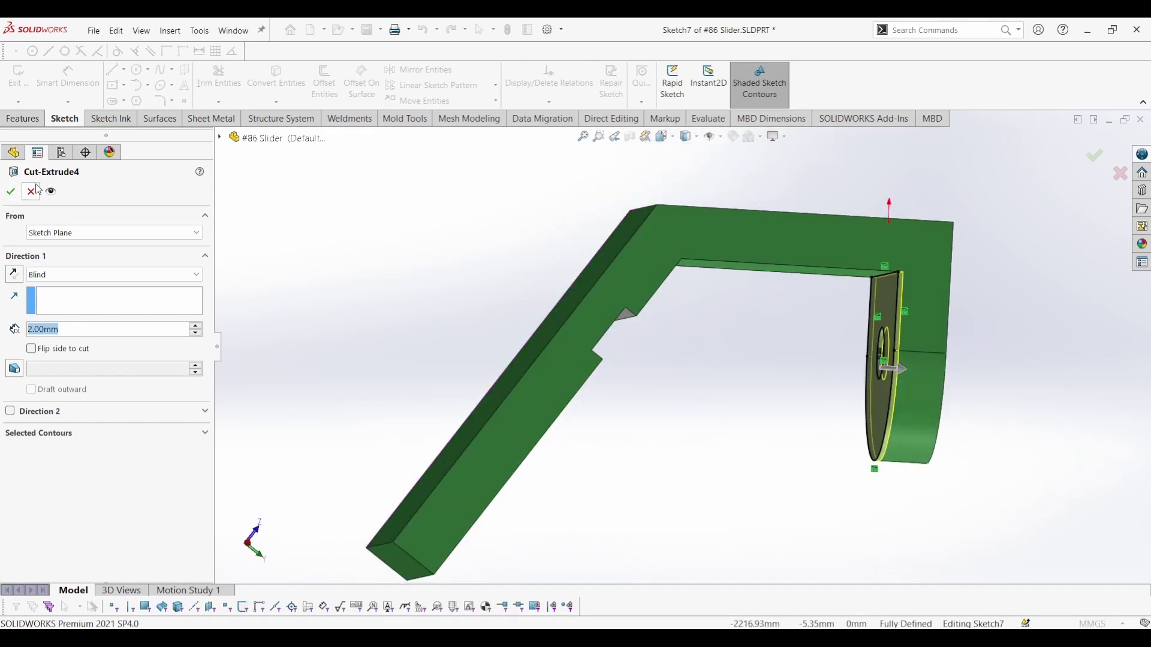
click(11, 196)
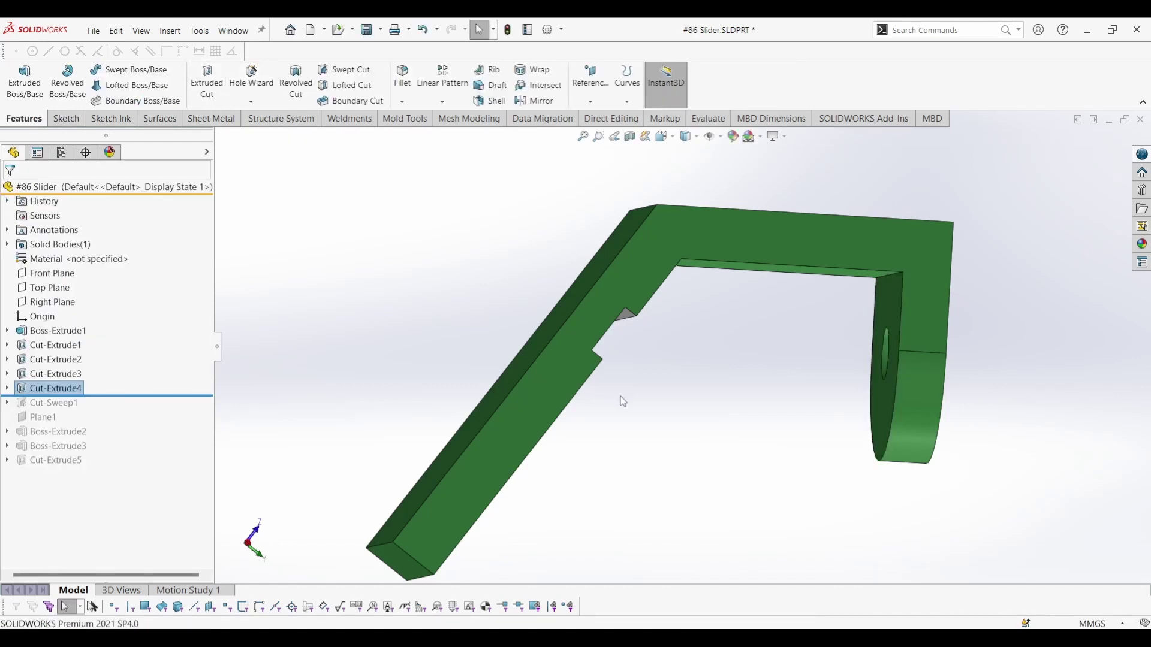
right_drag(833, 342, 804, 361)
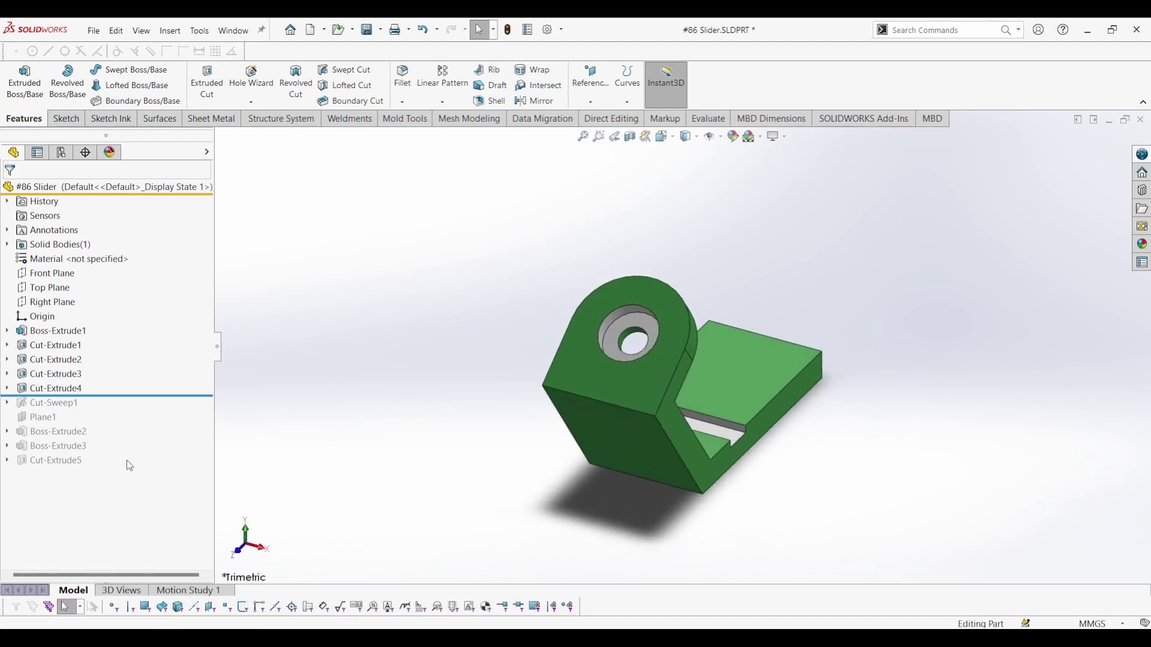
Roll forward to Cut-Sweep1 and expand its Sketch9 path and Sketch10 profile
drag(111, 396, 105, 409)
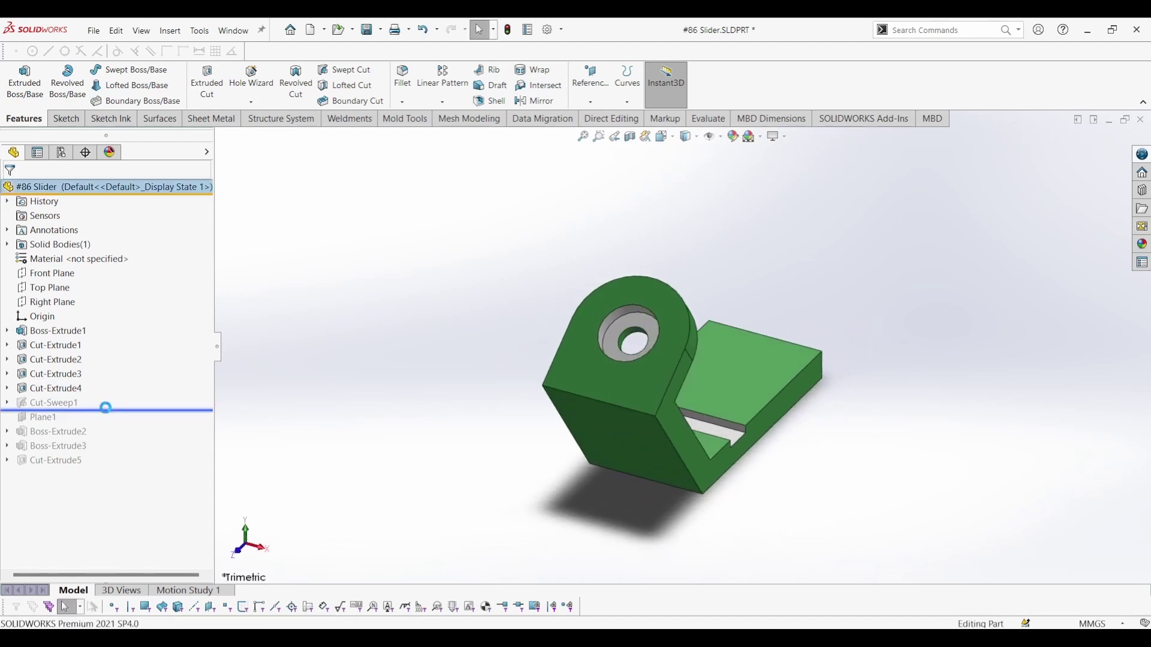
click(66, 403)
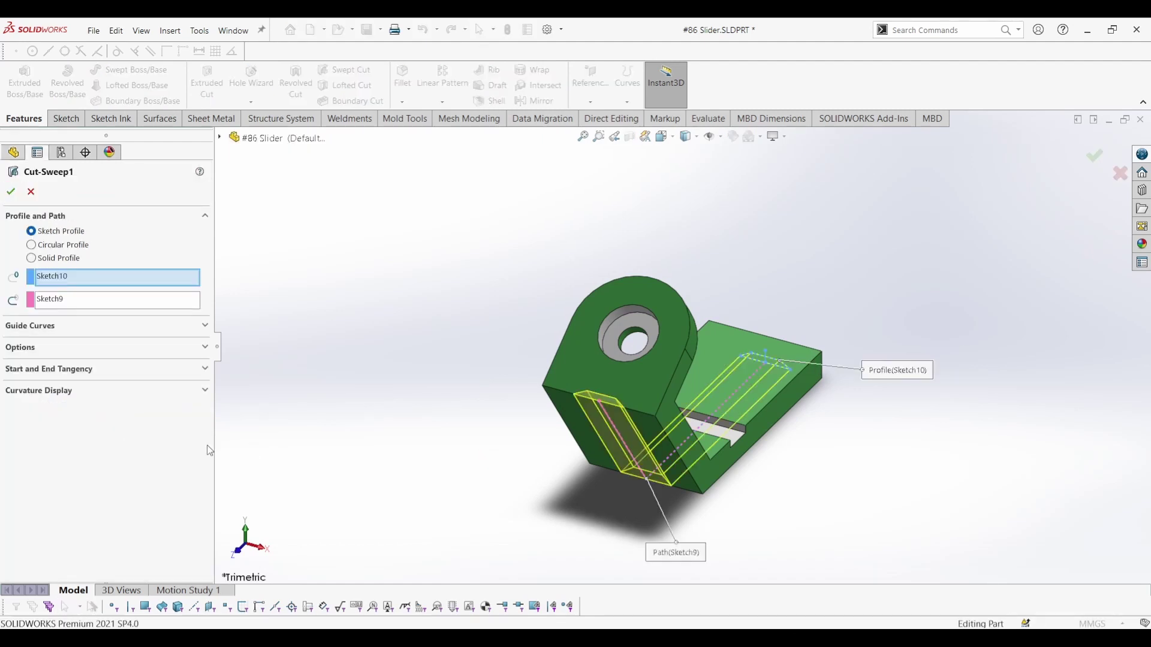
middle_drag(375, 457, 699, 430)
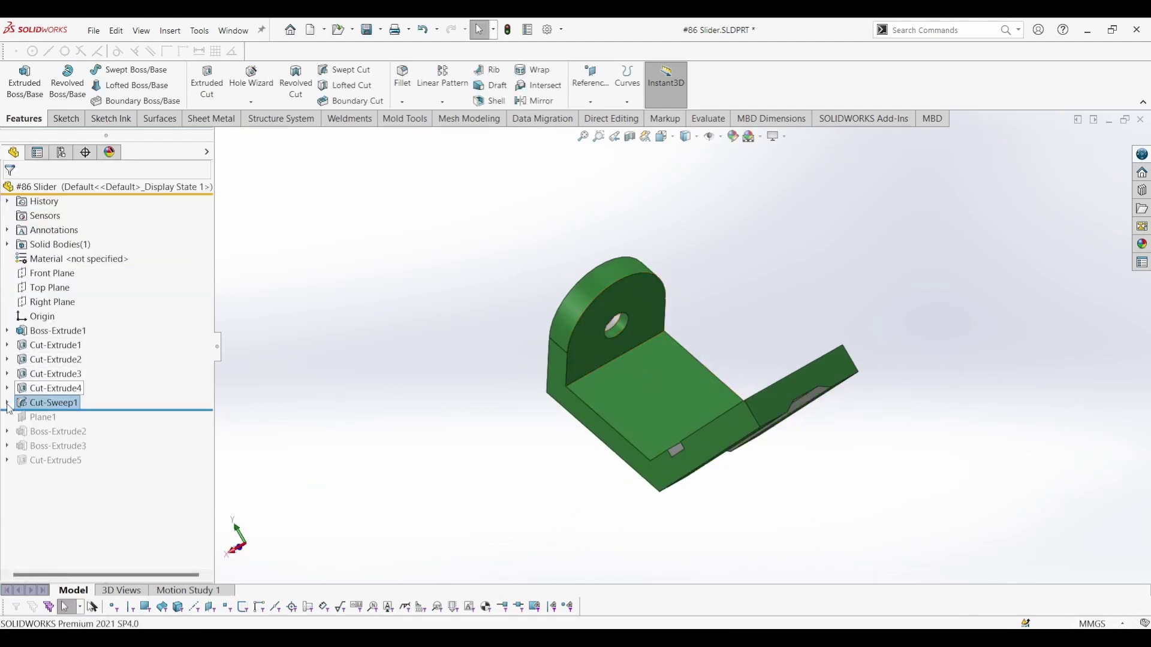
click(7, 404)
click(48, 433)
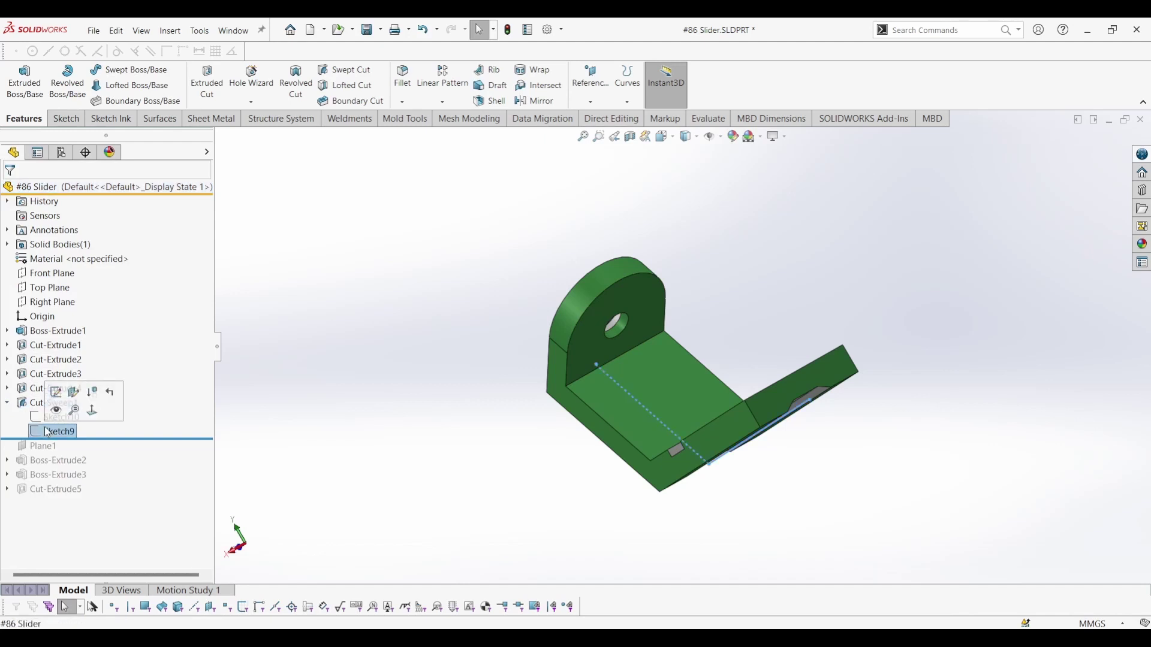
click(40, 418)
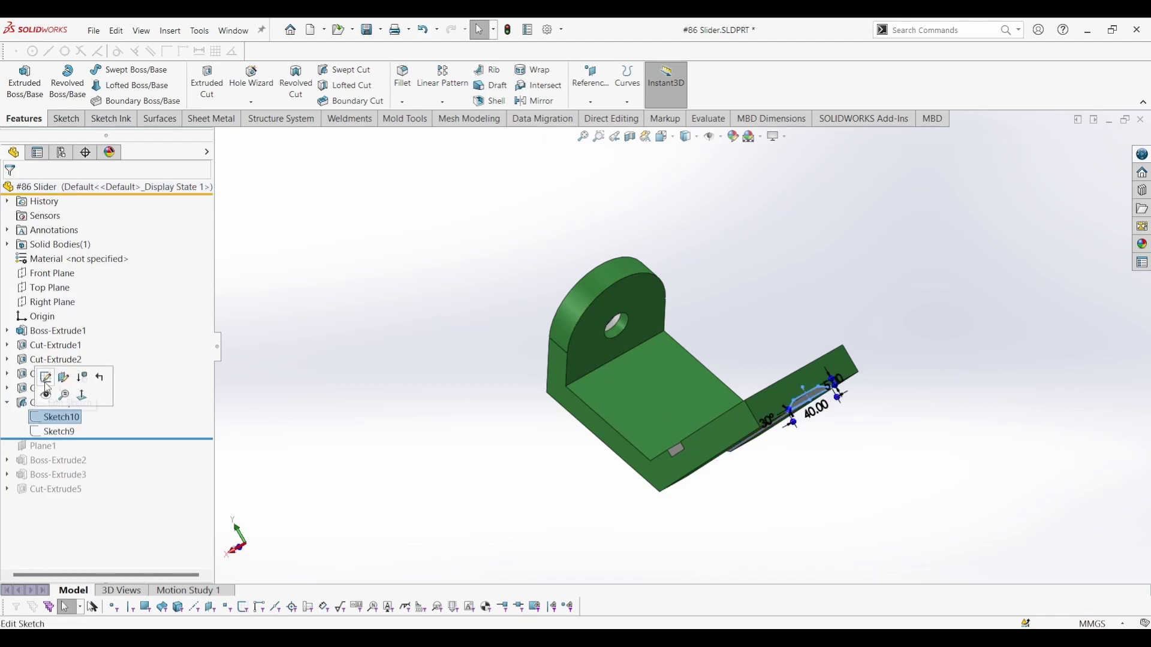
Reposition Sketch10's 30° and 40.00 dimensions, then exit the sketch
click(47, 378)
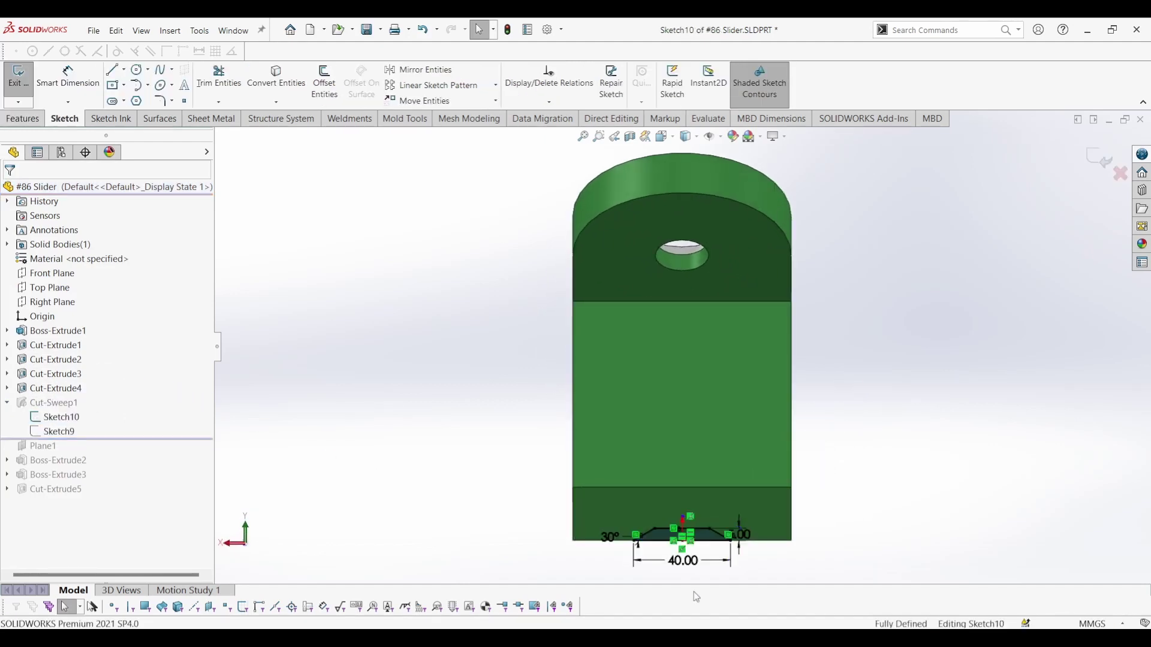
scroll(694, 593, down, 5)
scroll(695, 574, down, 2)
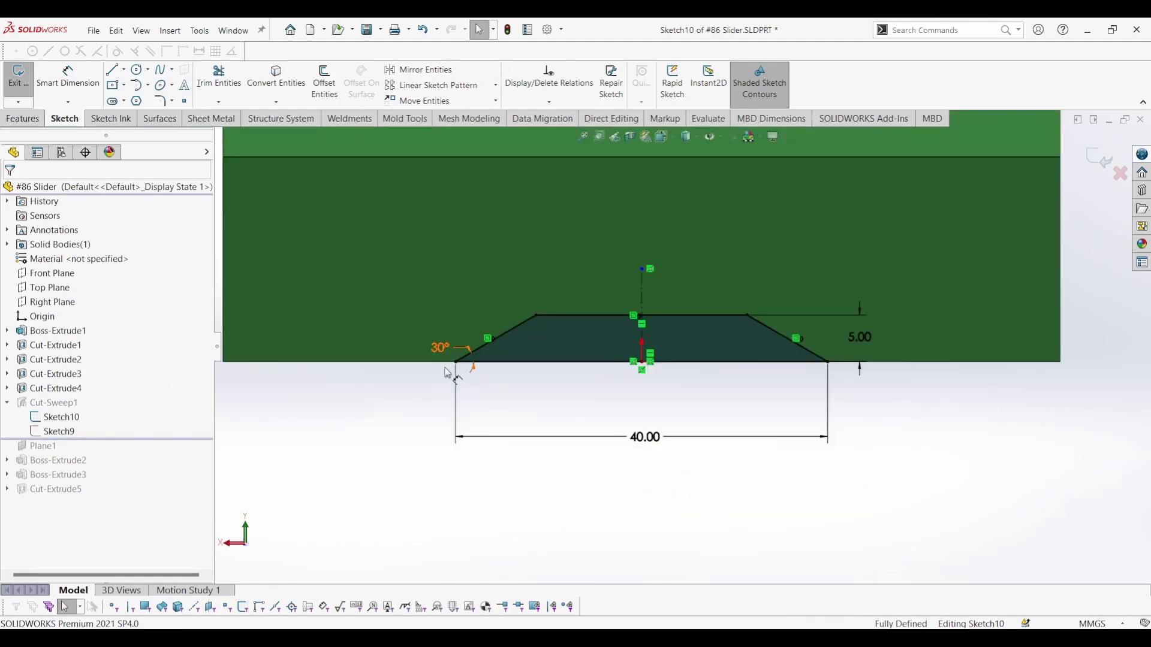
drag(450, 358, 442, 337)
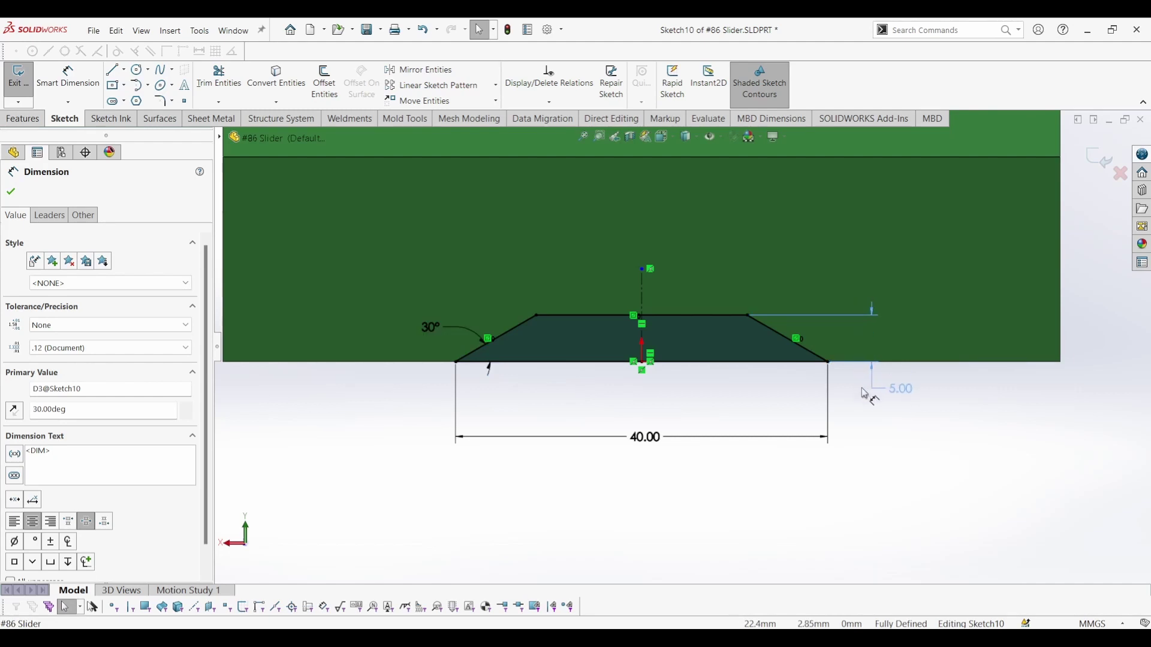
key(Escape)
drag(645, 437, 653, 411)
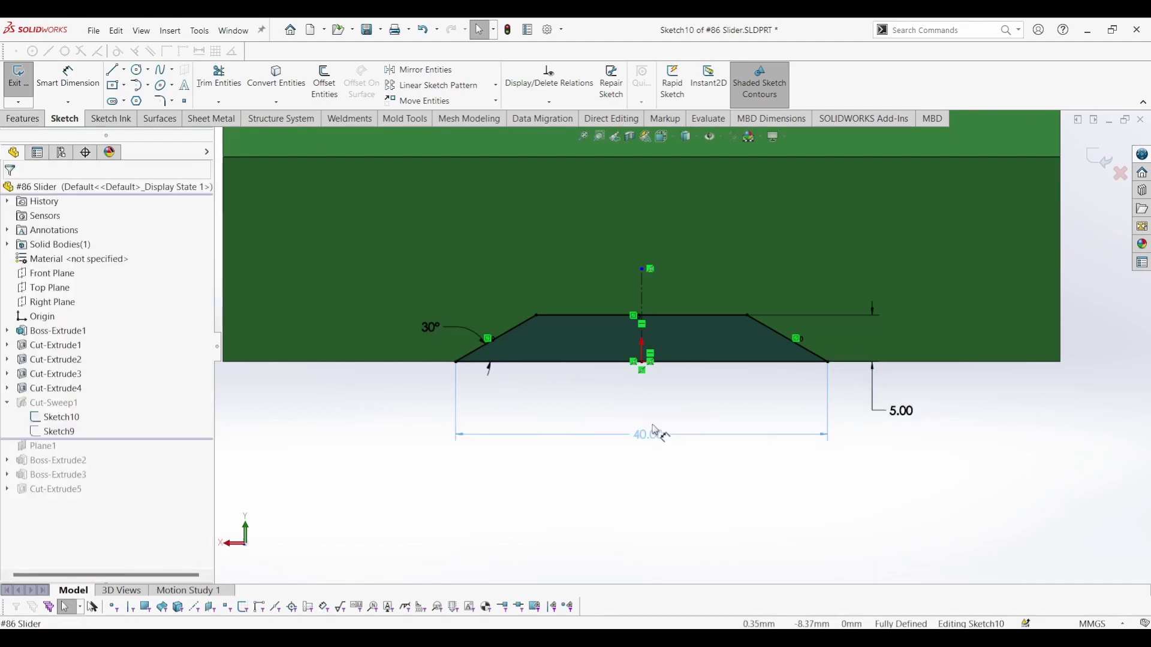
click(1089, 171)
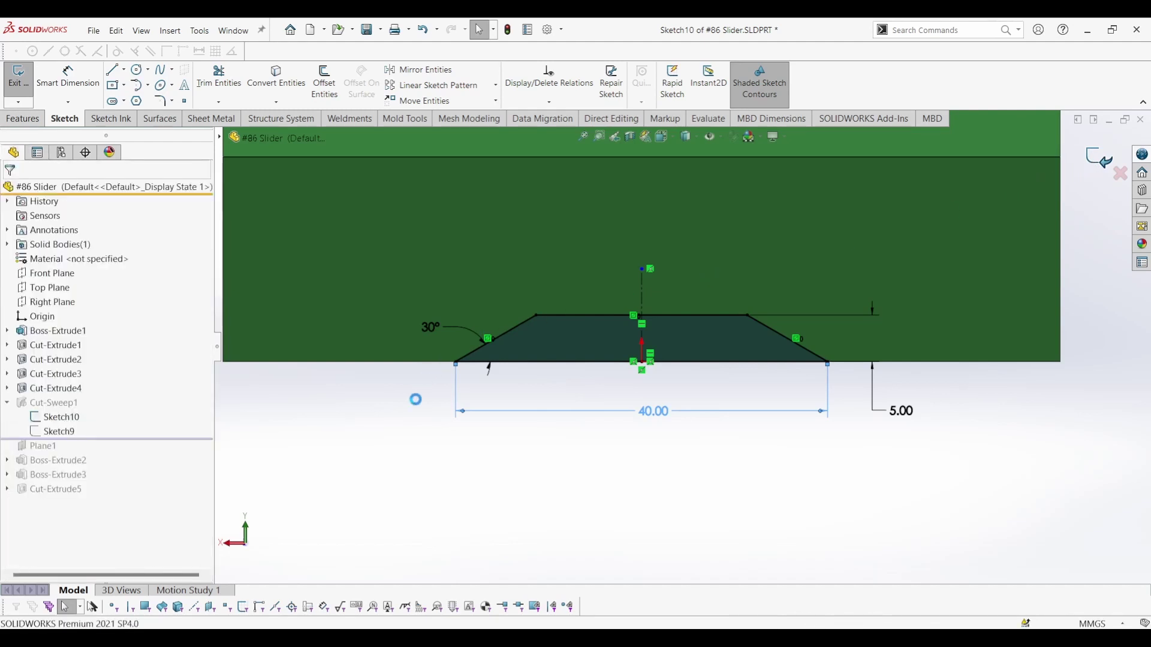
Review the Sketch9 slot path and exit it unchanged
click(59, 429)
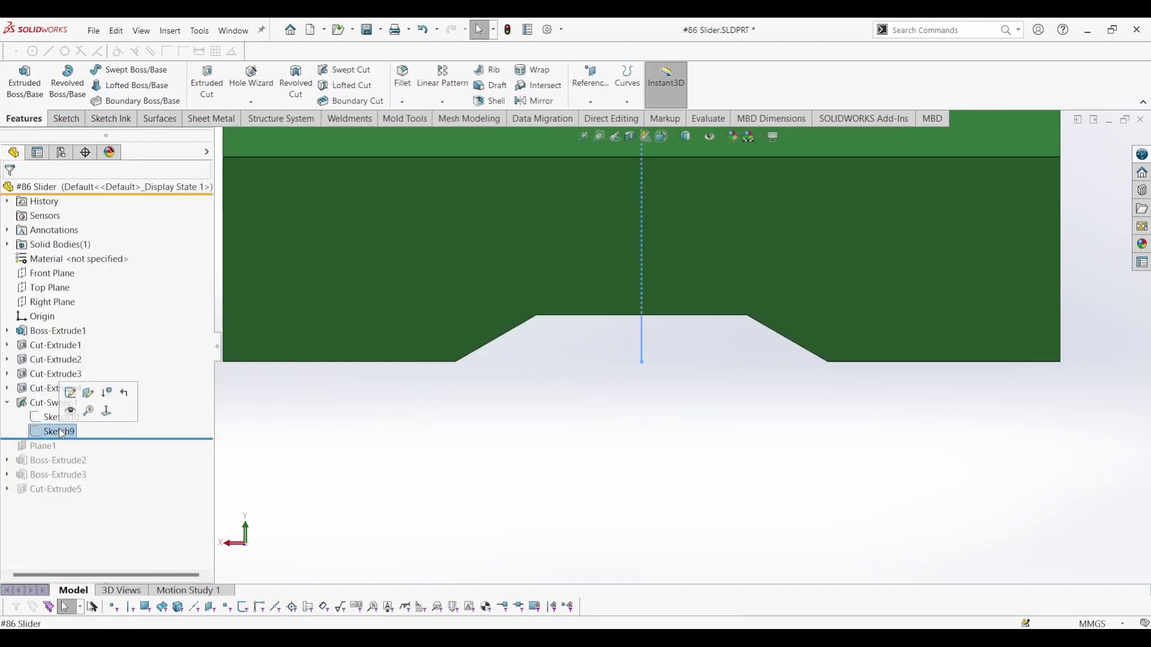
click(67, 394)
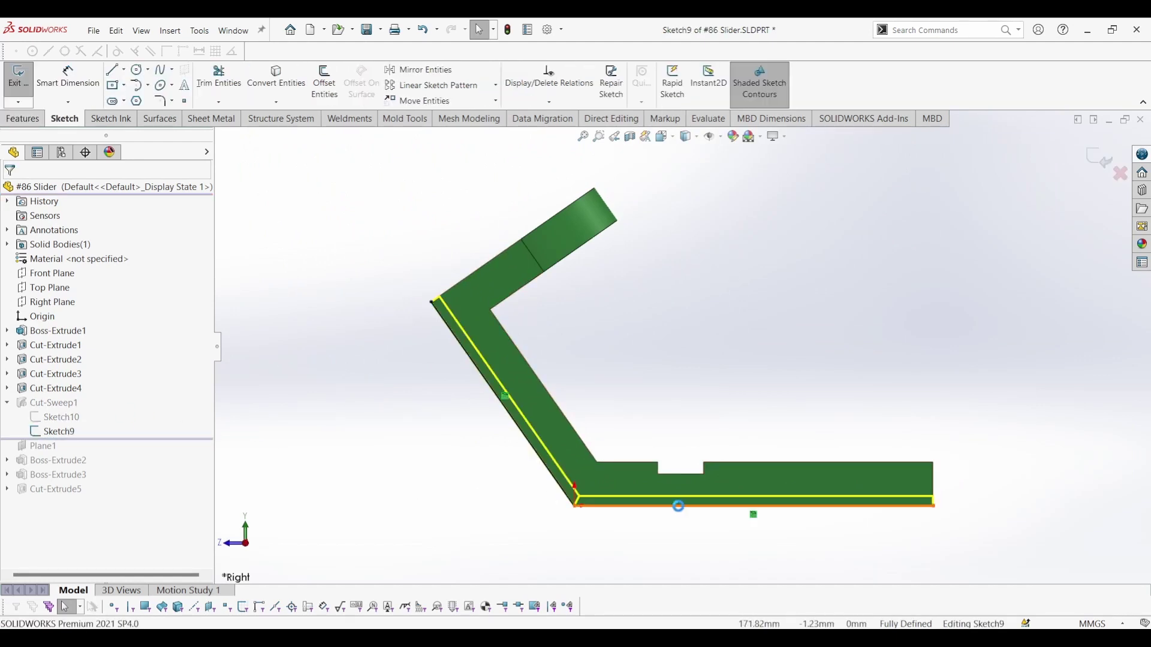
scroll(424, 347, down, 3)
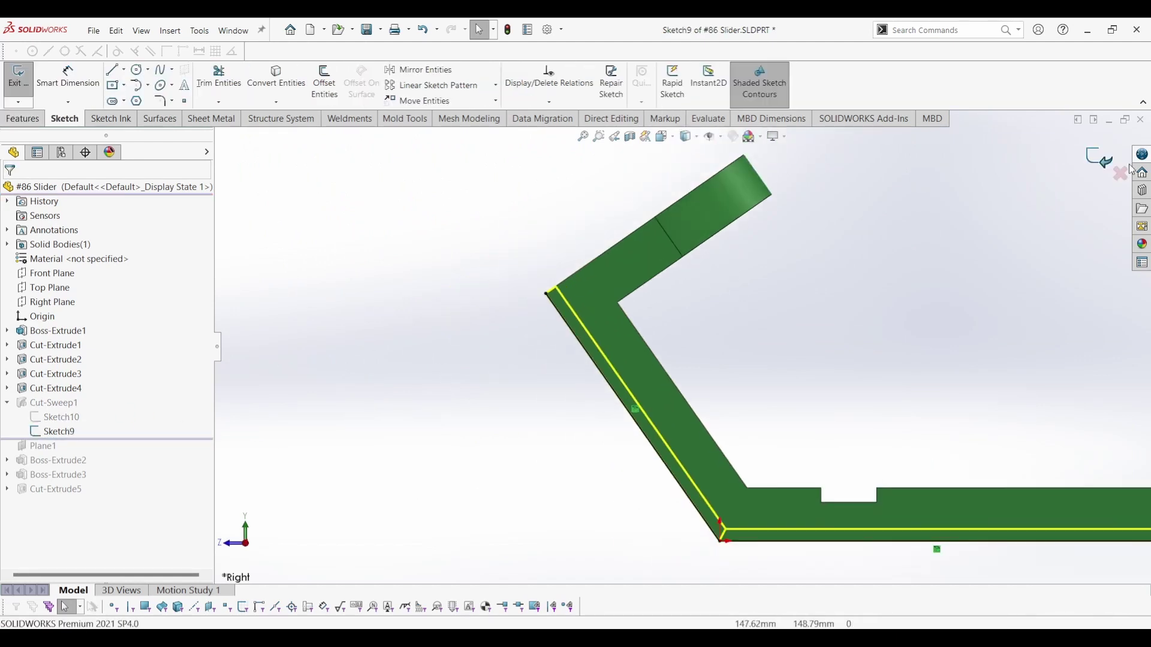
click(1098, 152)
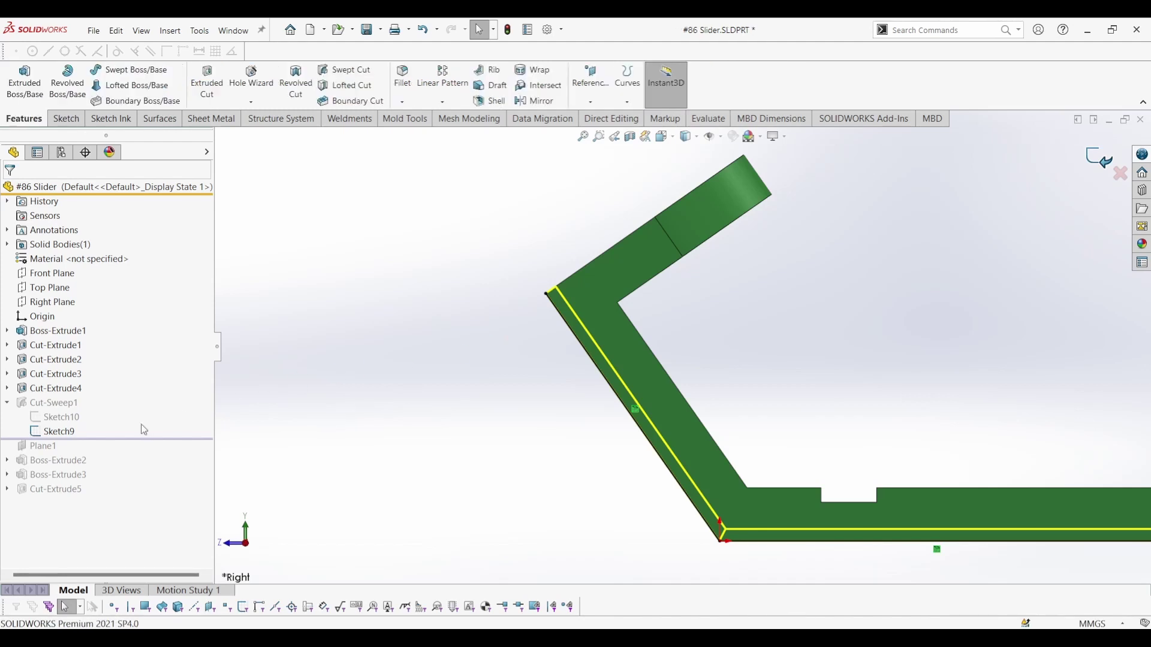
Reconfirm Cut-Sweep1 with Sketch10 as profile and Sketch9 as path
click(46, 403)
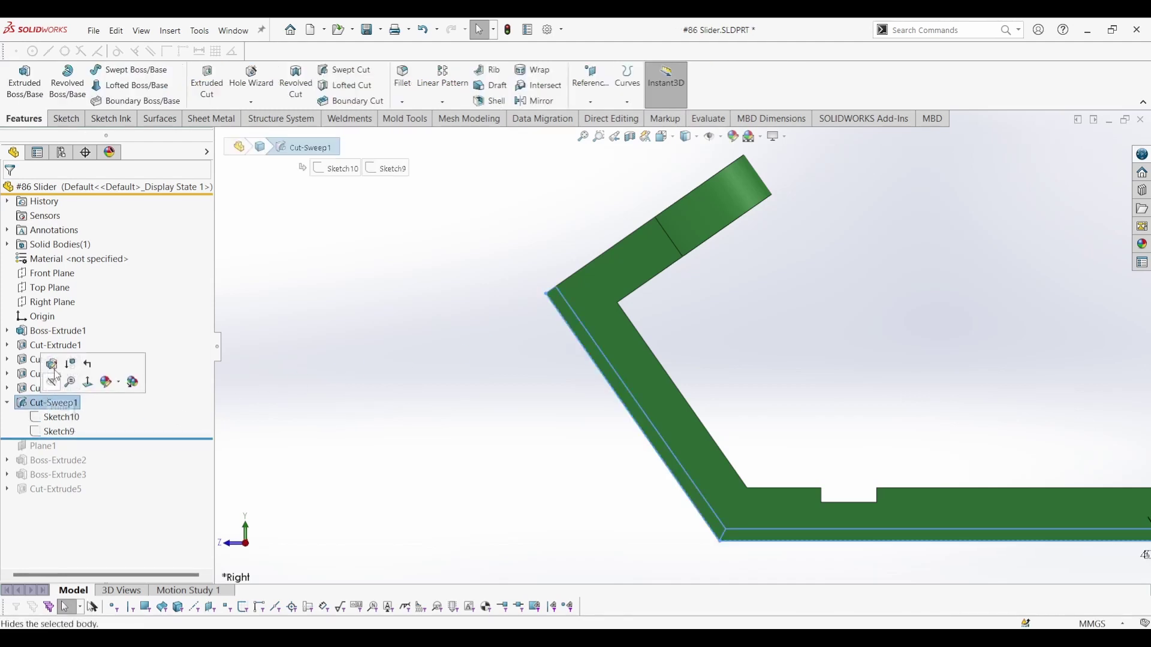
click(54, 365)
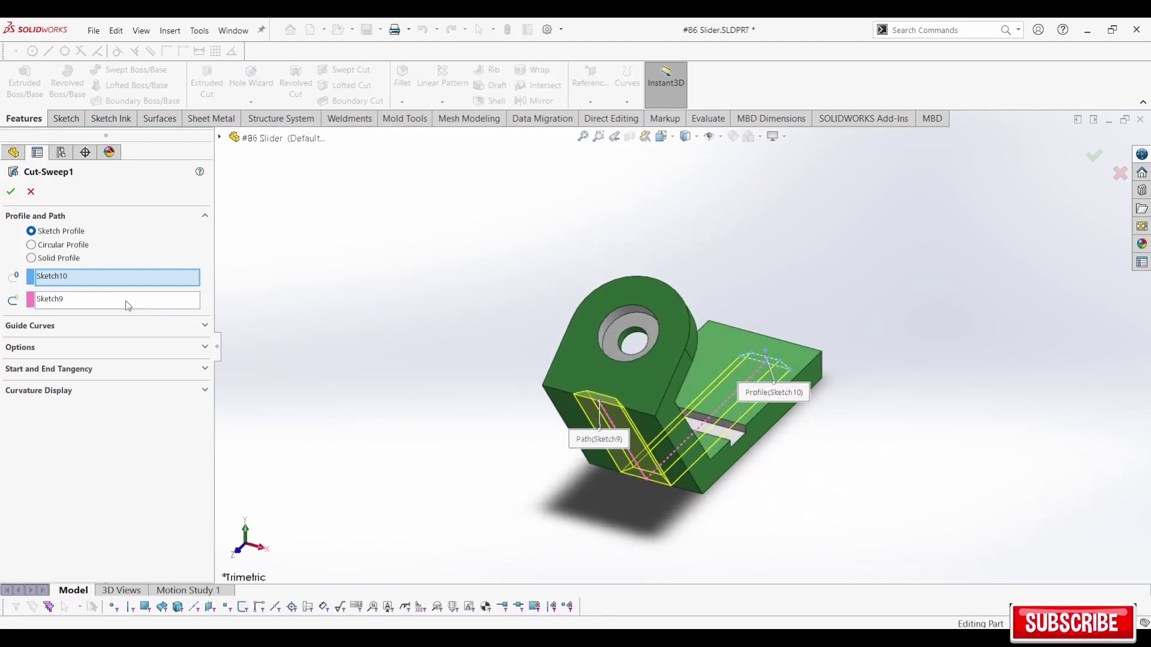
click(128, 306)
click(133, 281)
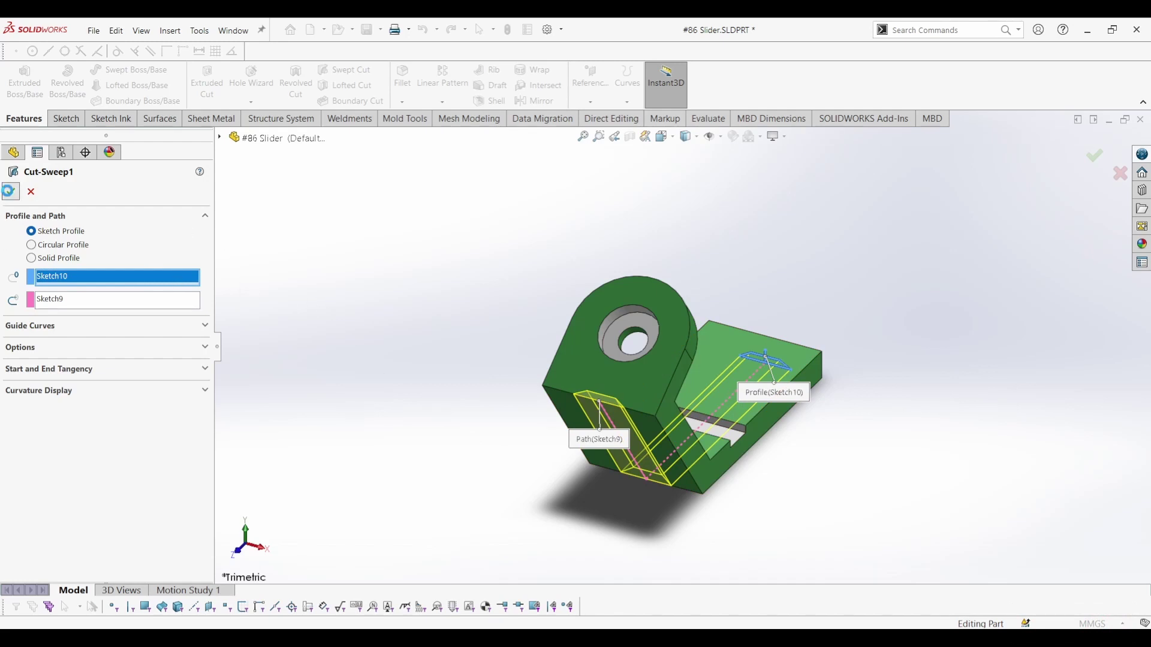
key(Return)
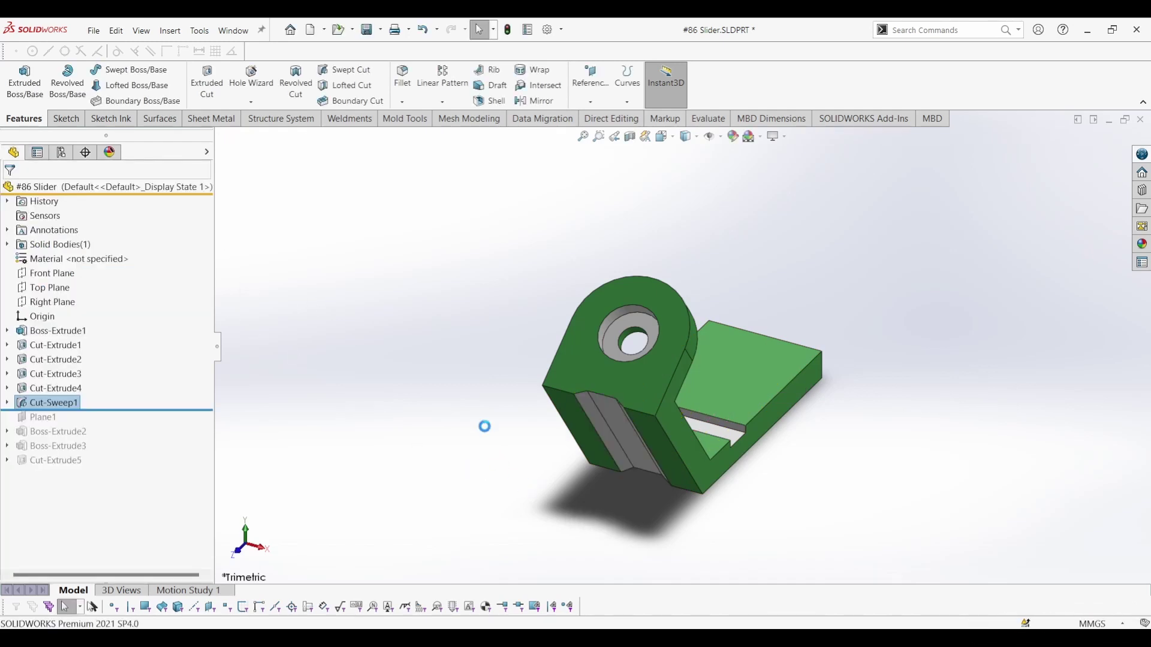
Roll forward to Plane1 and reconfirm it at 65° to the Right Plane through Edge<1>
mouse_move(484, 426)
middle_down()
mouse_move(529, 451)
mouse_move(448, 306)
middle_up()
mouse_move(547, 449)
middle_down()
mouse_move(354, 368)
mouse_move(452, 336)
mouse_move(545, 488)
middle_up()
key(ctrl+7)
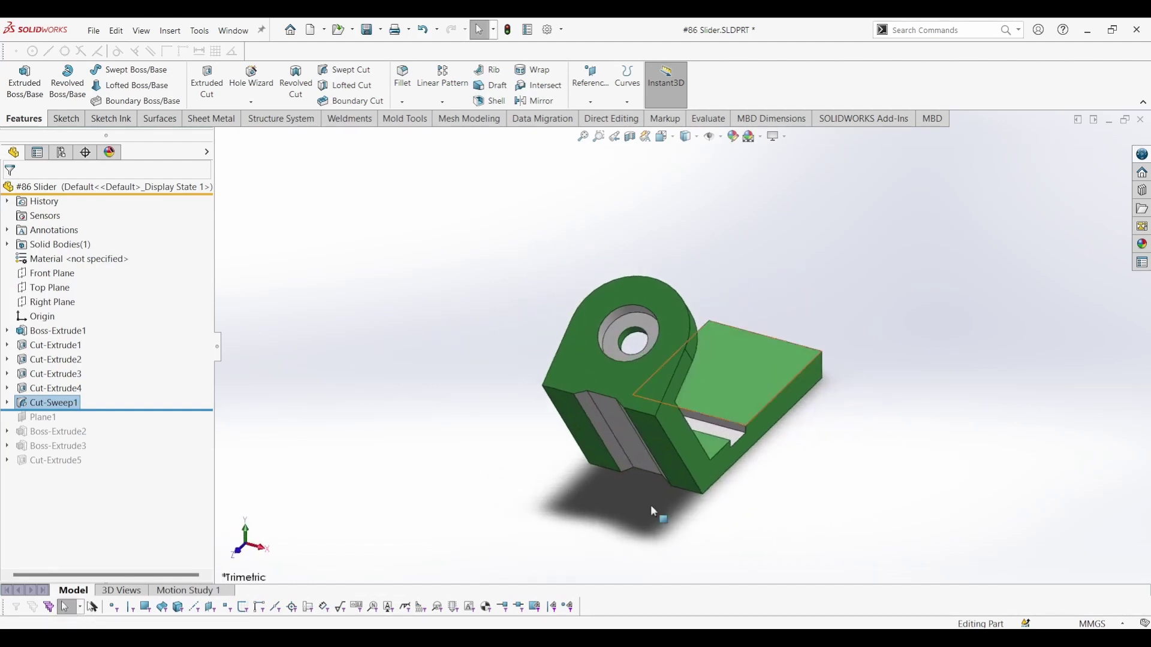
drag(153, 410, 34, 450)
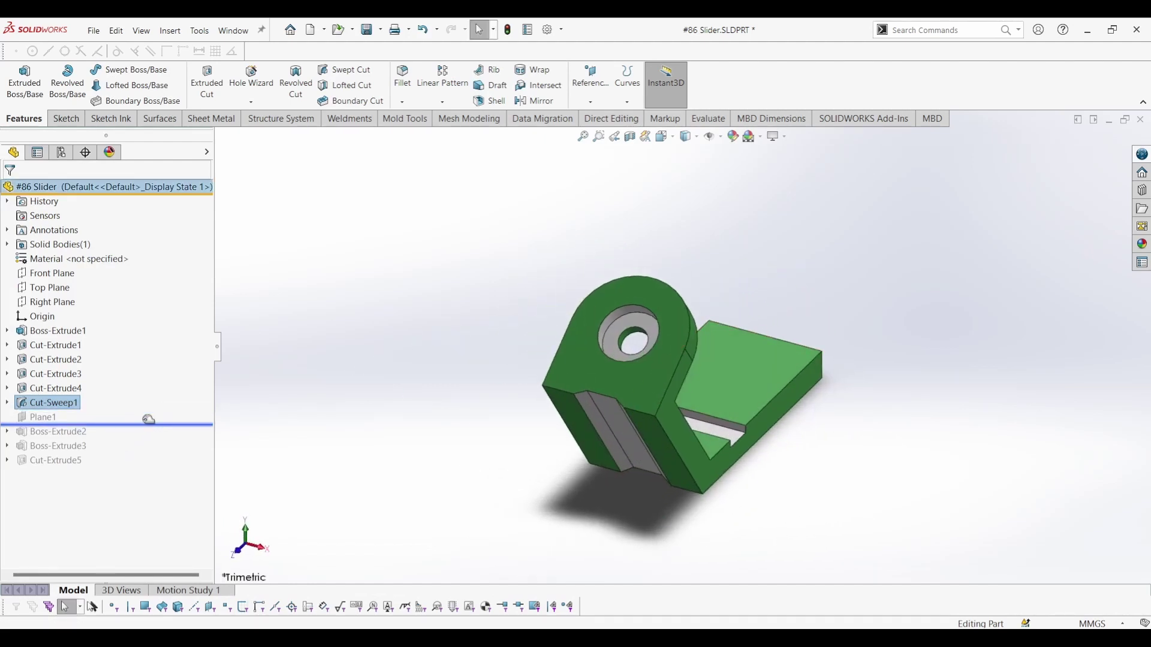
click(36, 417)
click(46, 387)
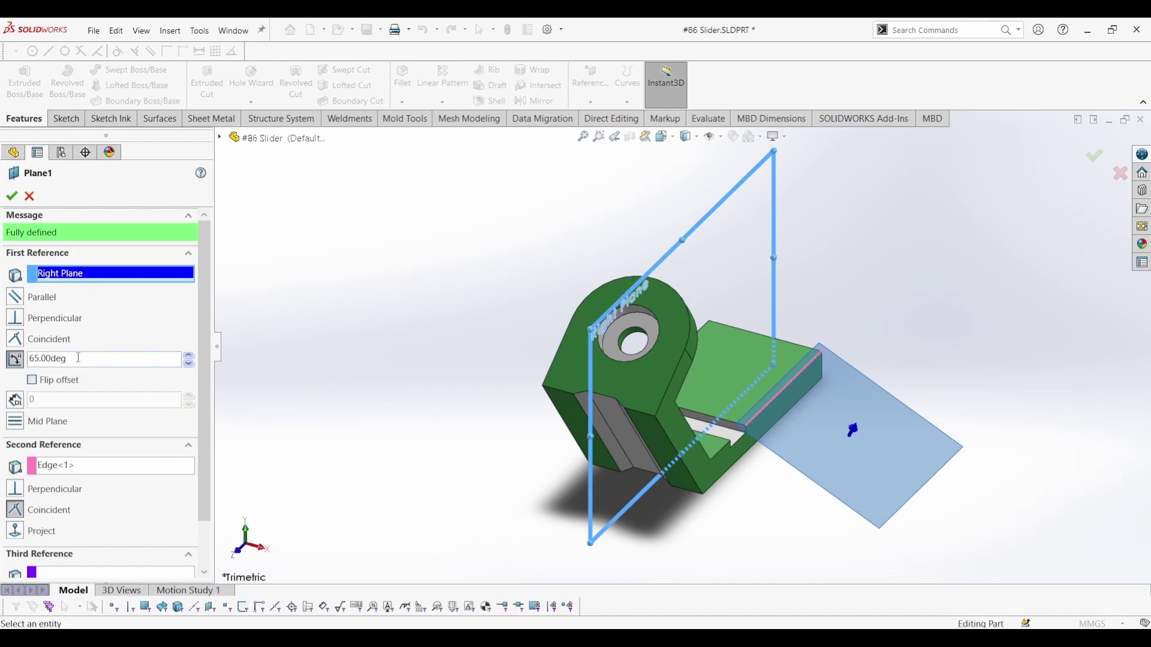
click(104, 471)
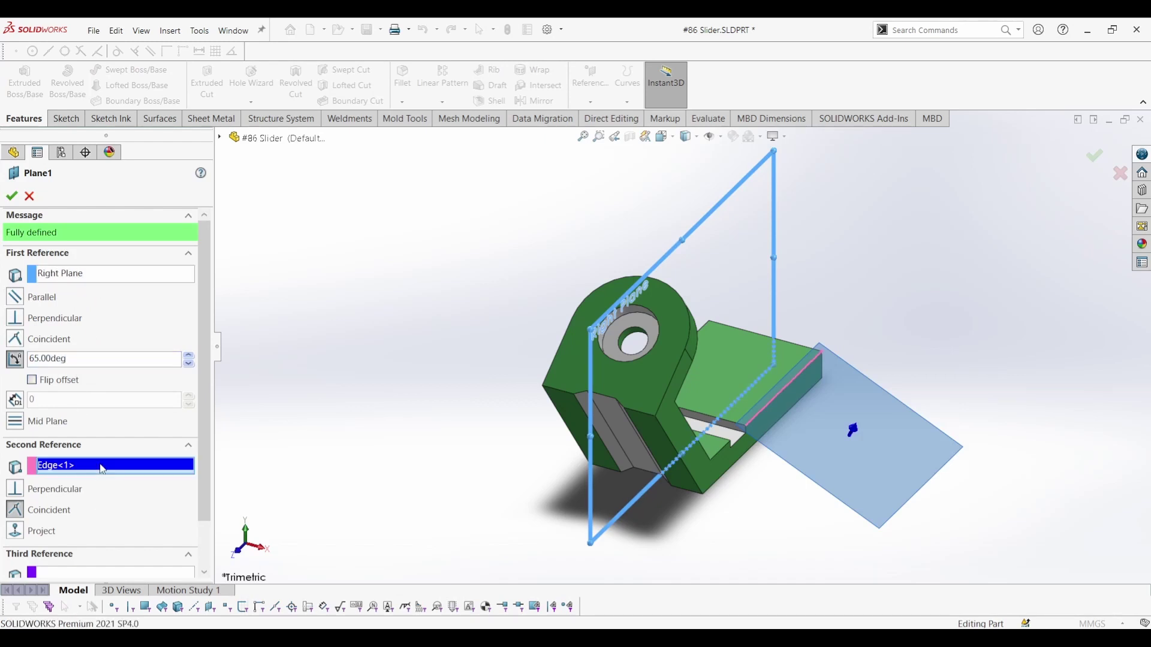
click(12, 198)
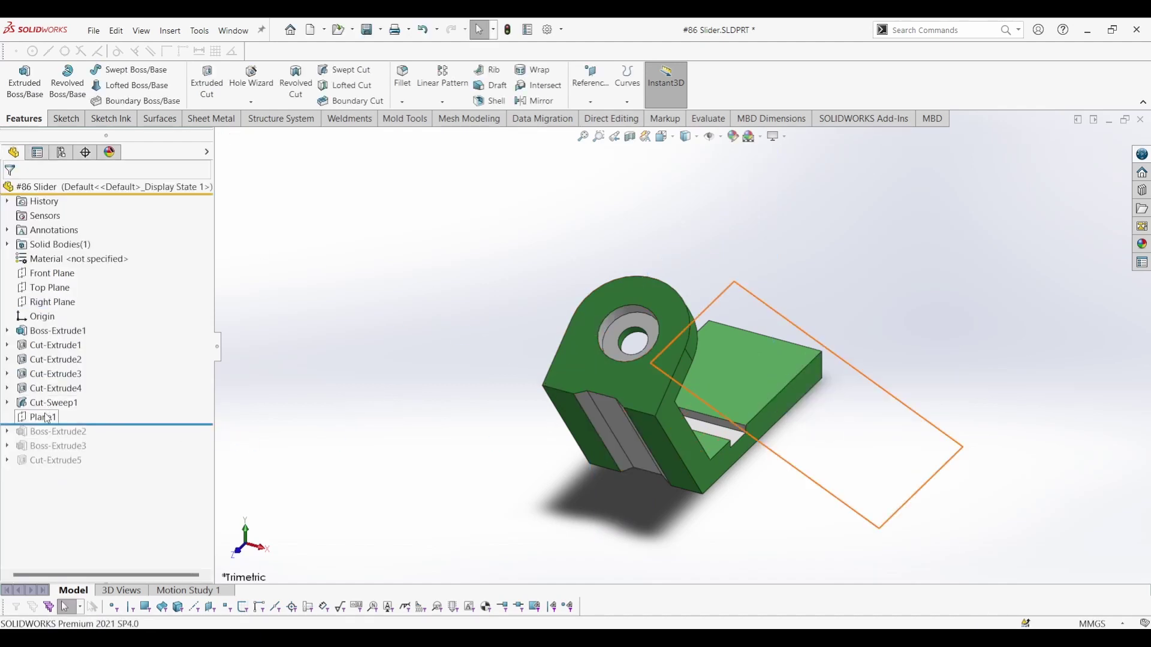
right_click(45, 418)
key(Escape)
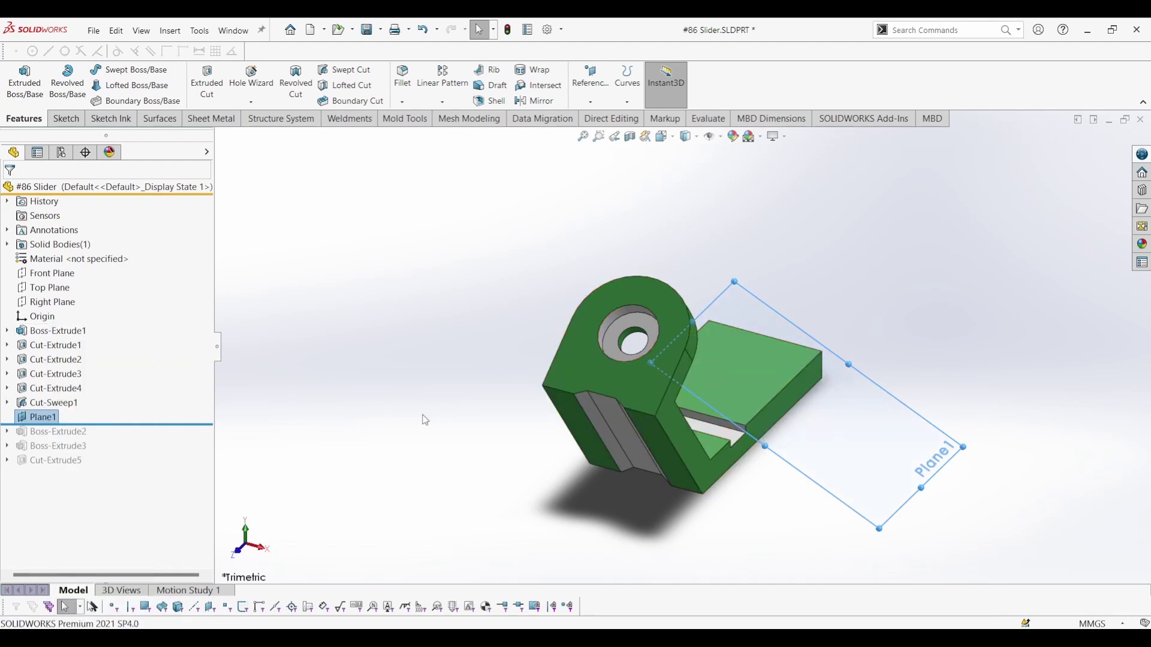
Roll the part forward to include Boss-Extrude2 and open its tab sketch, Sketch11
click(425, 420)
drag(204, 425, 202, 439)
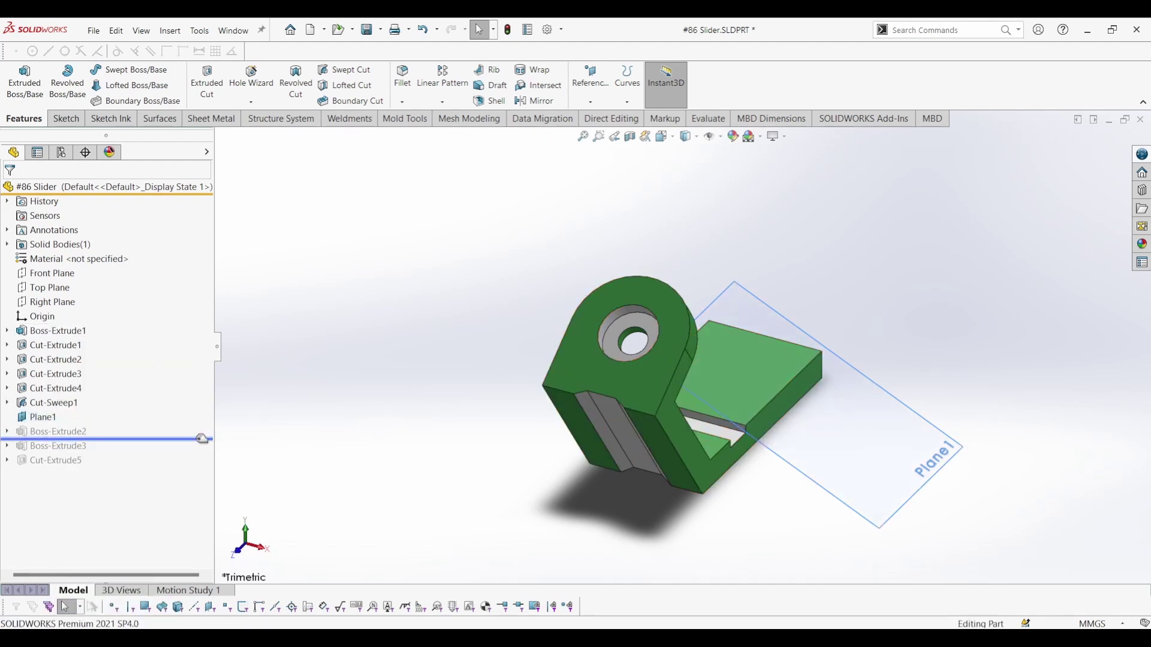
click(46, 433)
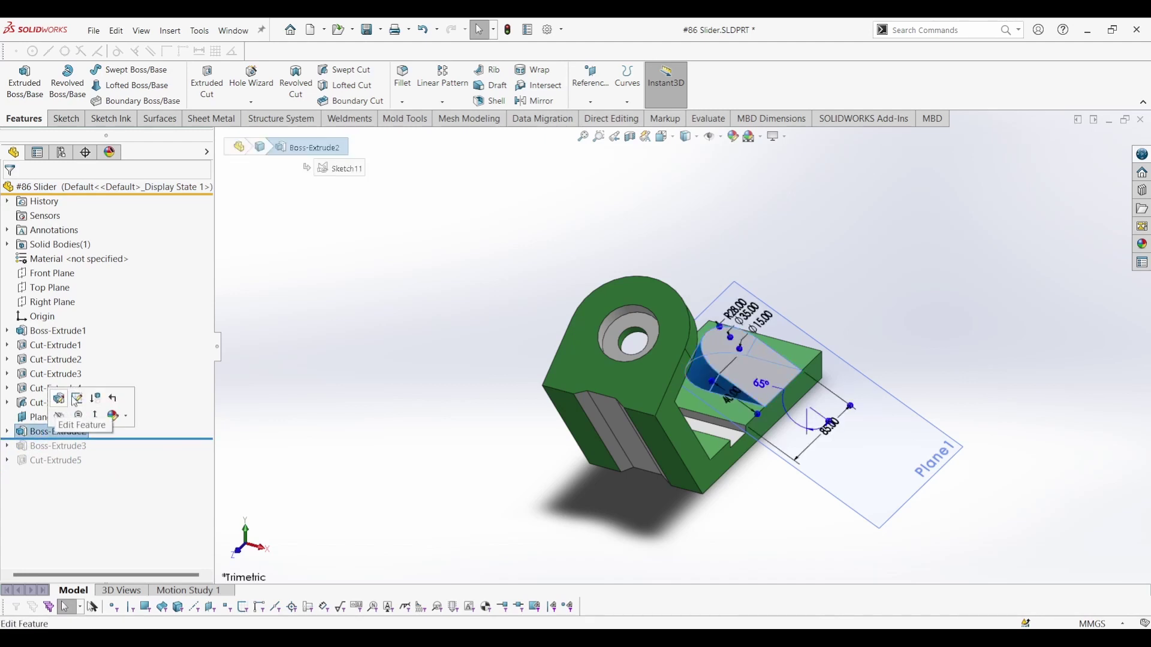
click(85, 401)
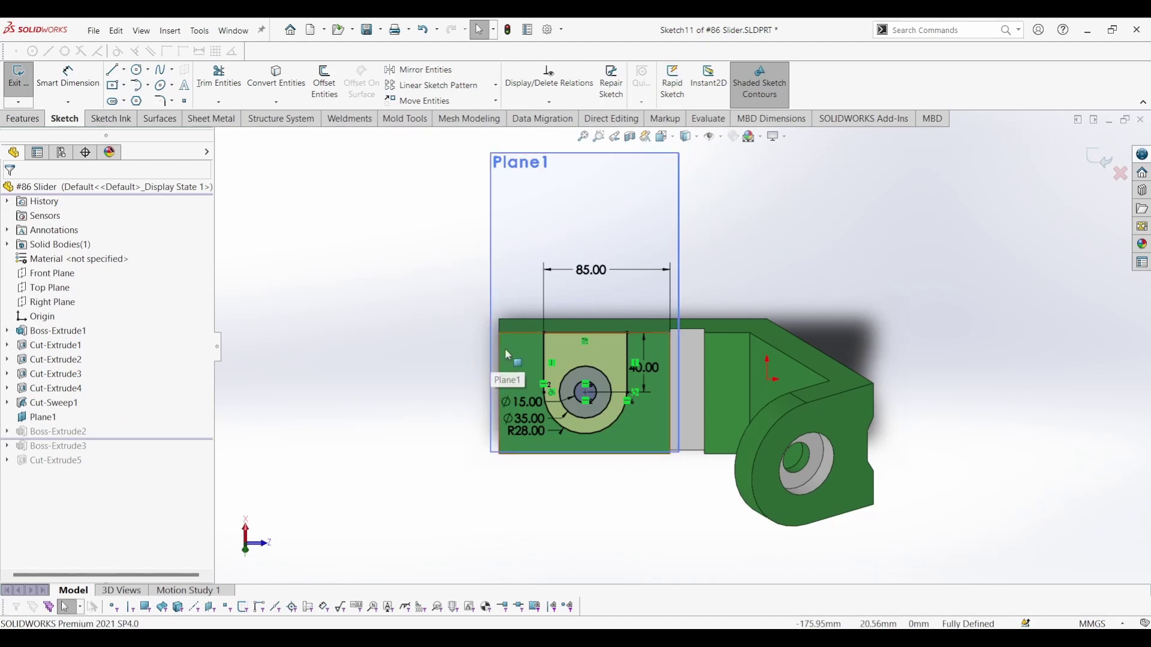
Check Sketch11's R28 and 40 dimensions and reposition the Ø35, Ø15 and 85 labels
scroll(486, 393, down, 2)
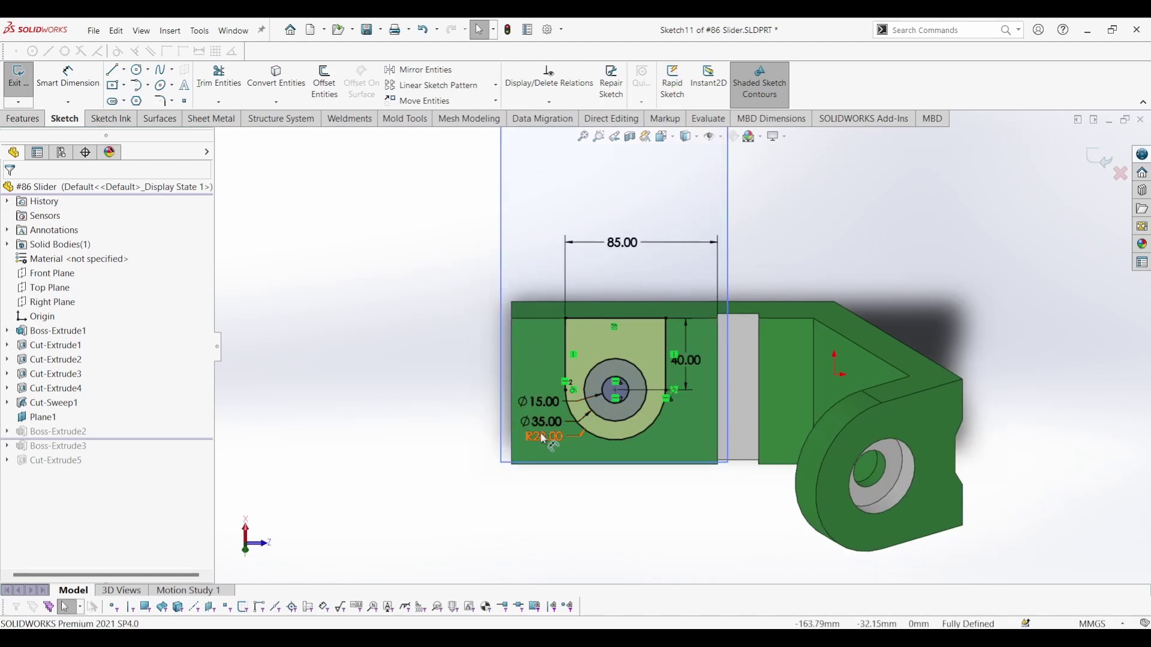
scroll(556, 430, down, 2)
scroll(556, 429, down, 2)
click(567, 446)
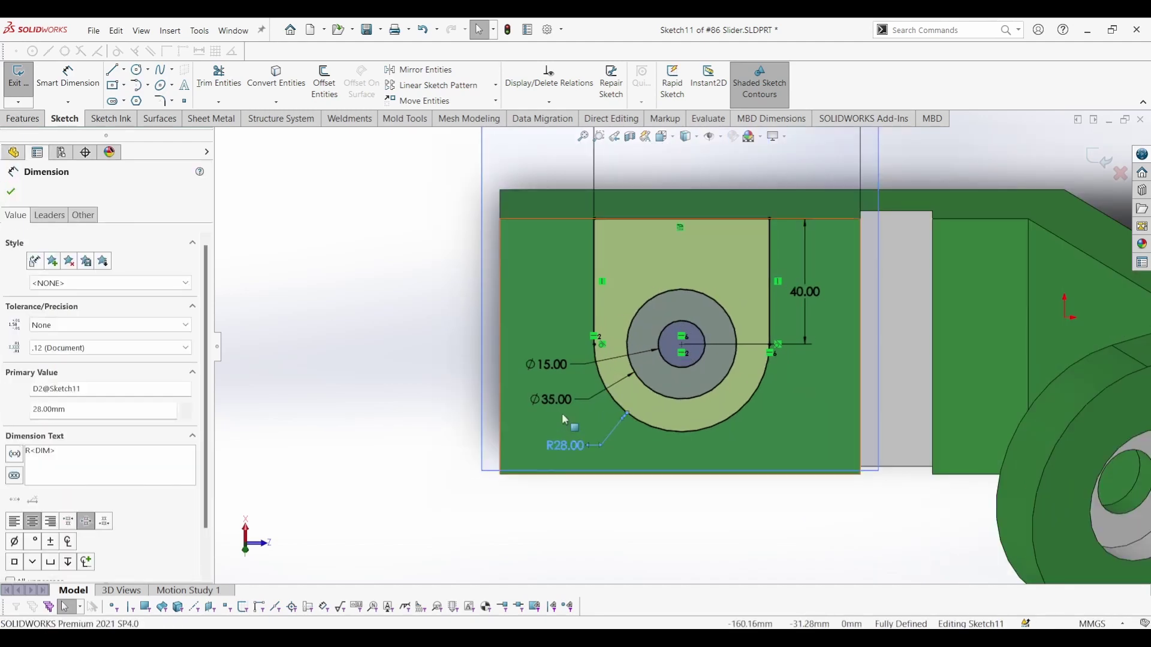
drag(560, 399, 563, 408)
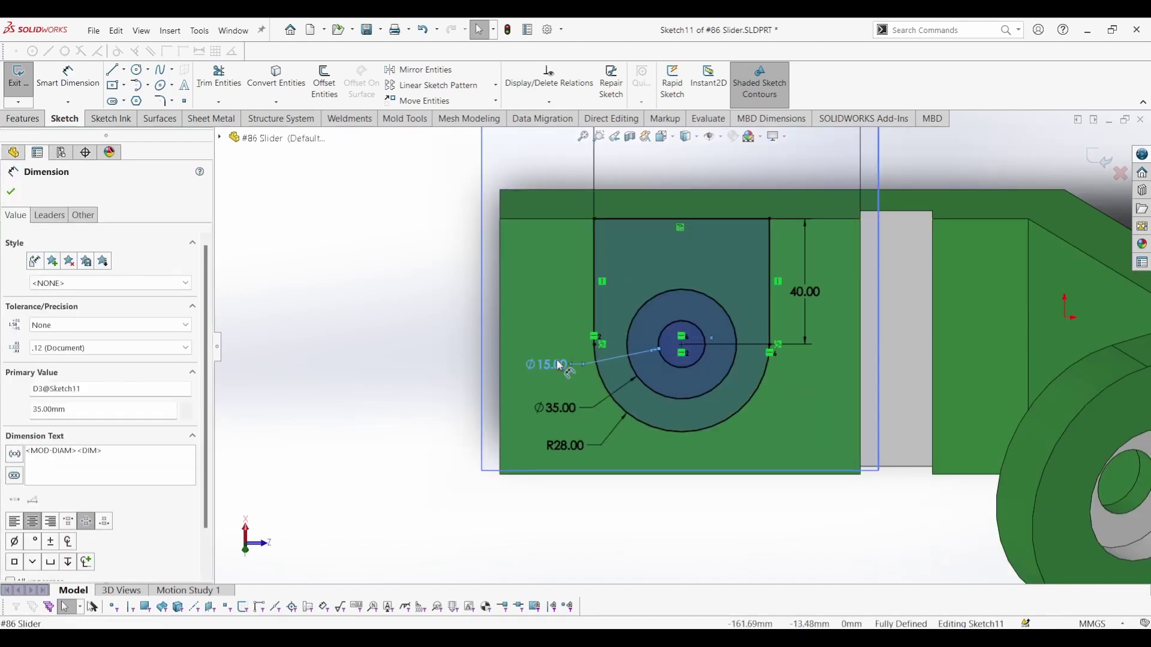
drag(556, 360, 556, 368)
scroll(683, 346, down, 2)
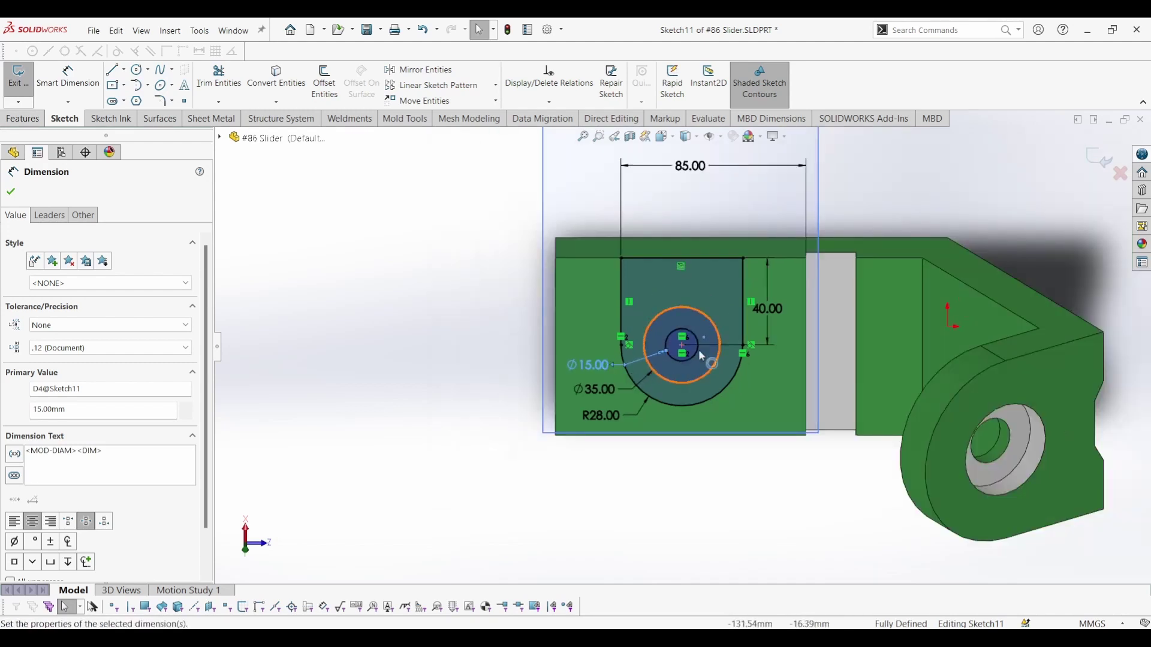
click(777, 301)
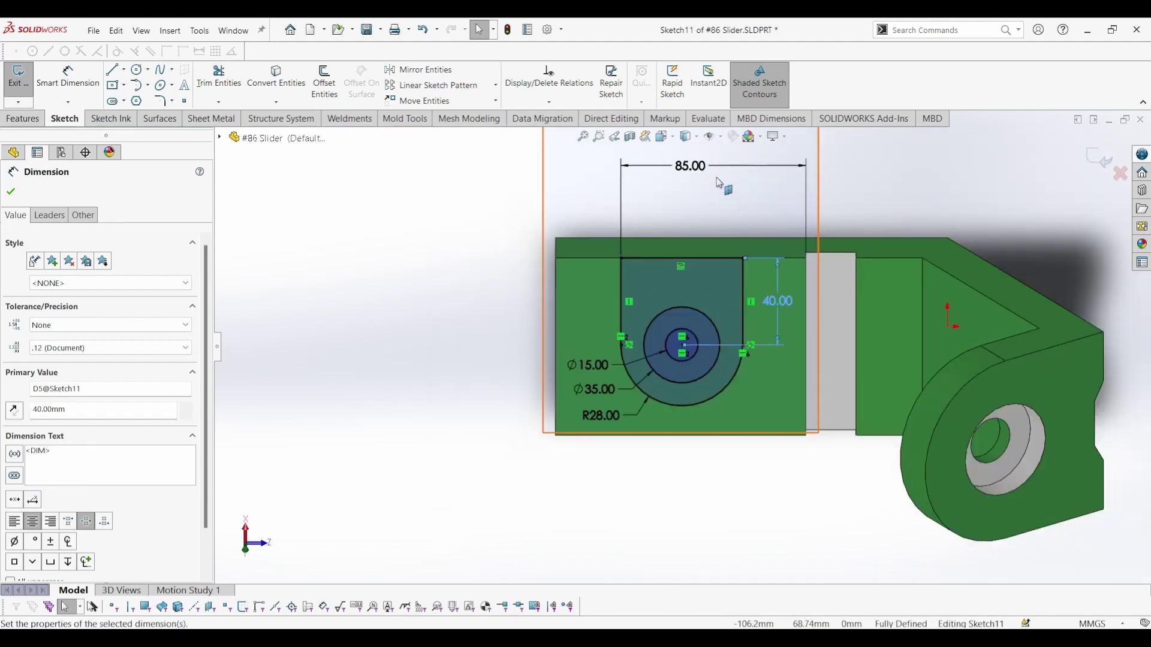
drag(715, 172, 715, 196)
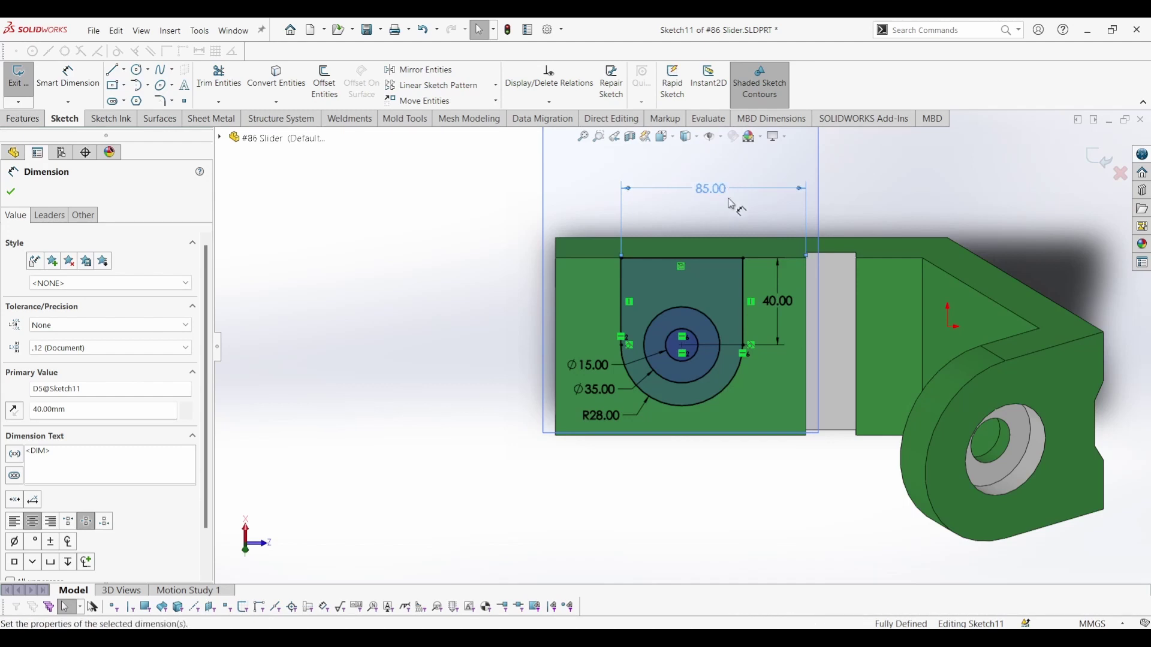
click(1100, 159)
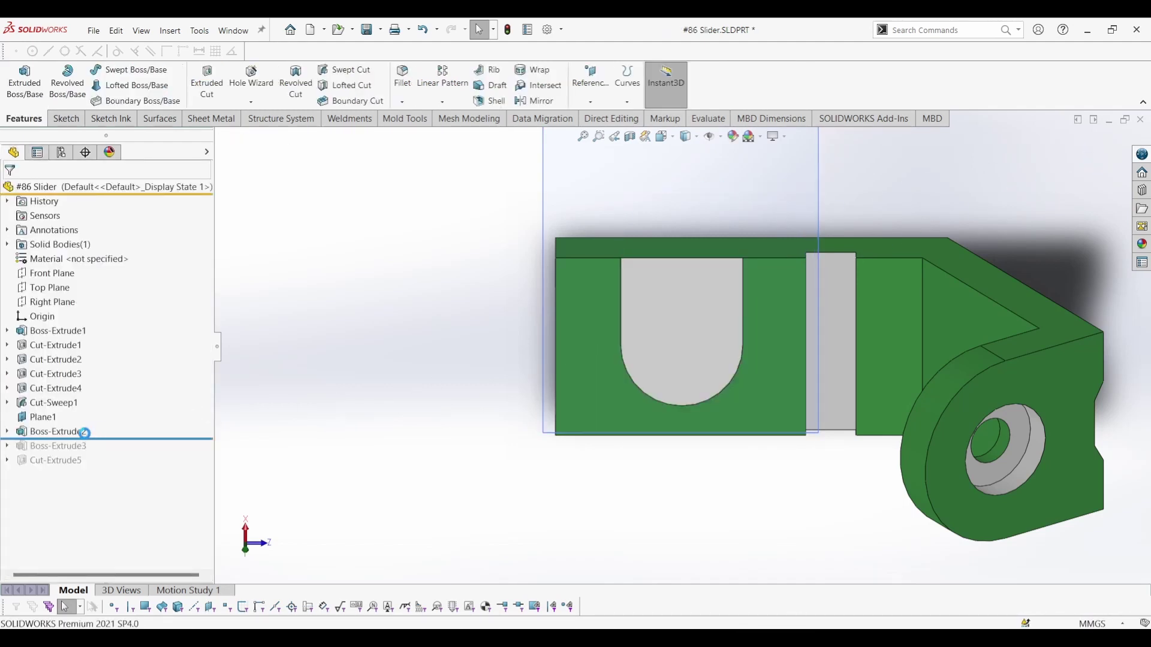
click(73, 433)
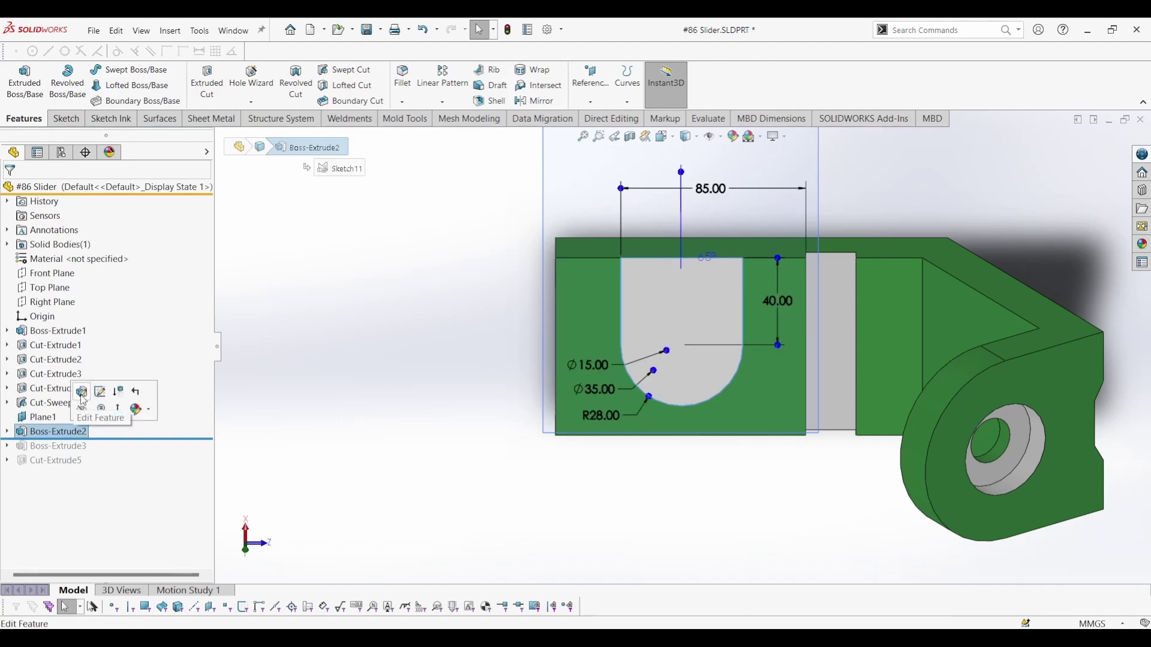
Rebuild Boss-Extrude2 with Direction 1 set to Up To Next
click(83, 397)
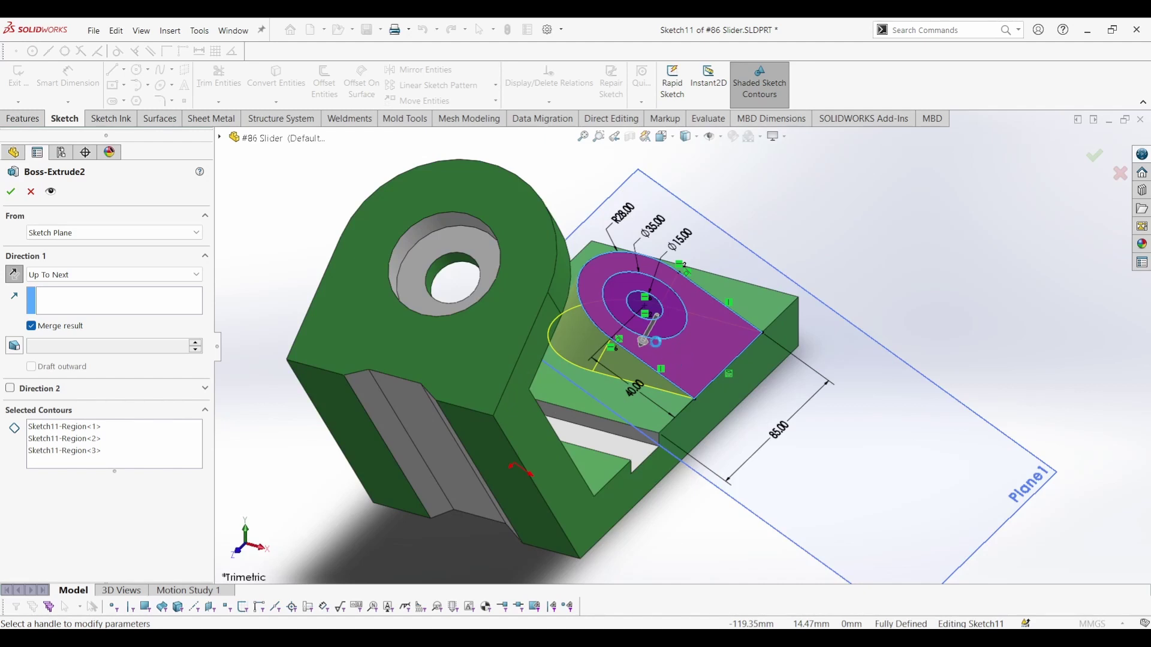
scroll(689, 341, down, 3)
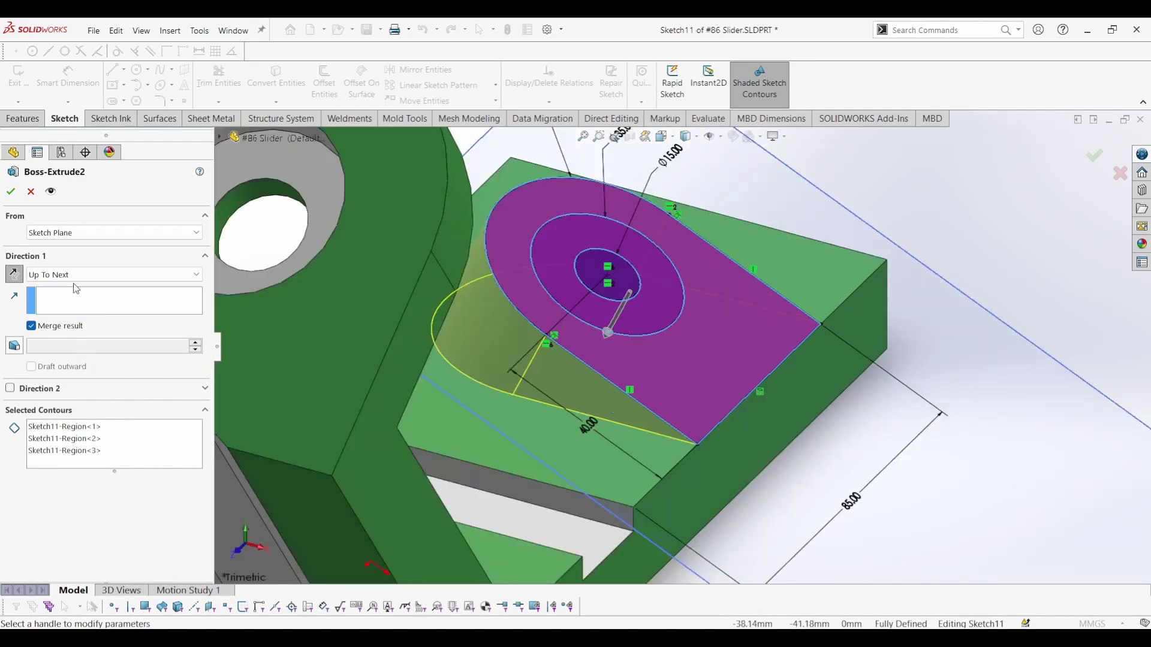
click(9, 194)
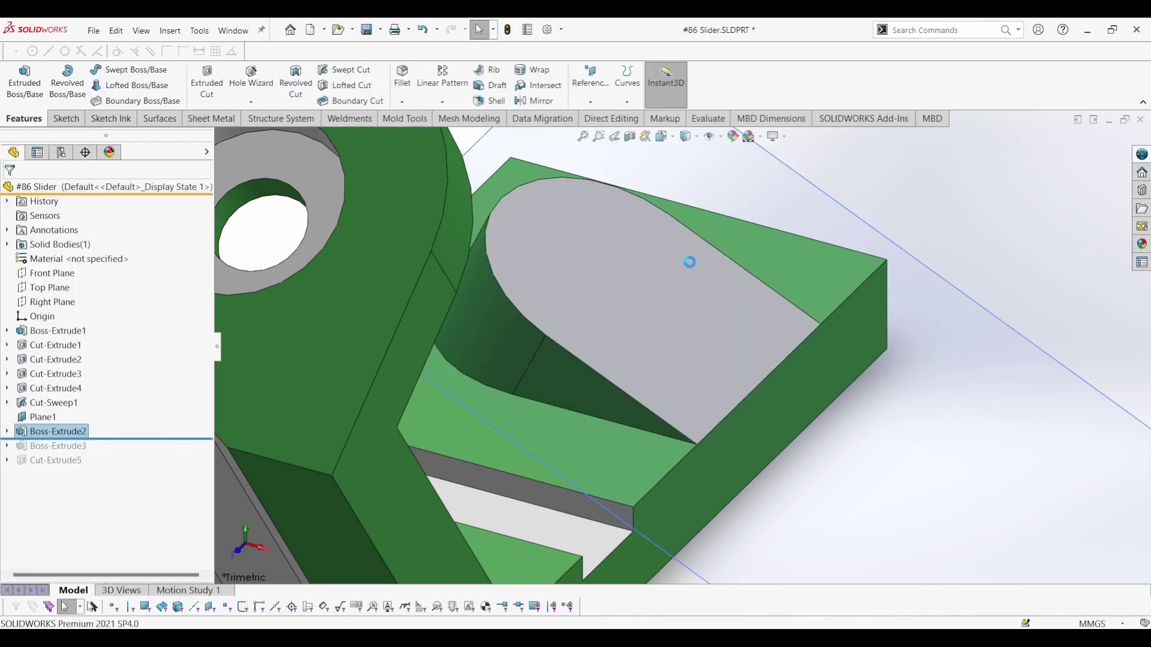
Hide Plane1 from the model view
scroll(585, 359, up, 2)
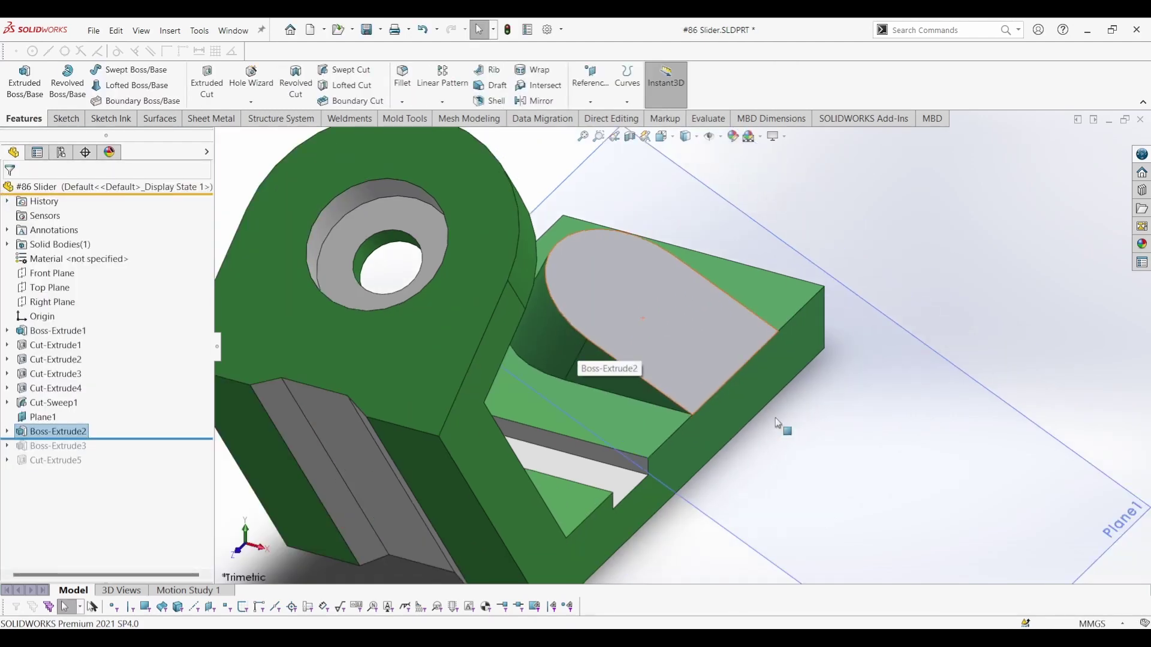
right_click(918, 489)
click(958, 437)
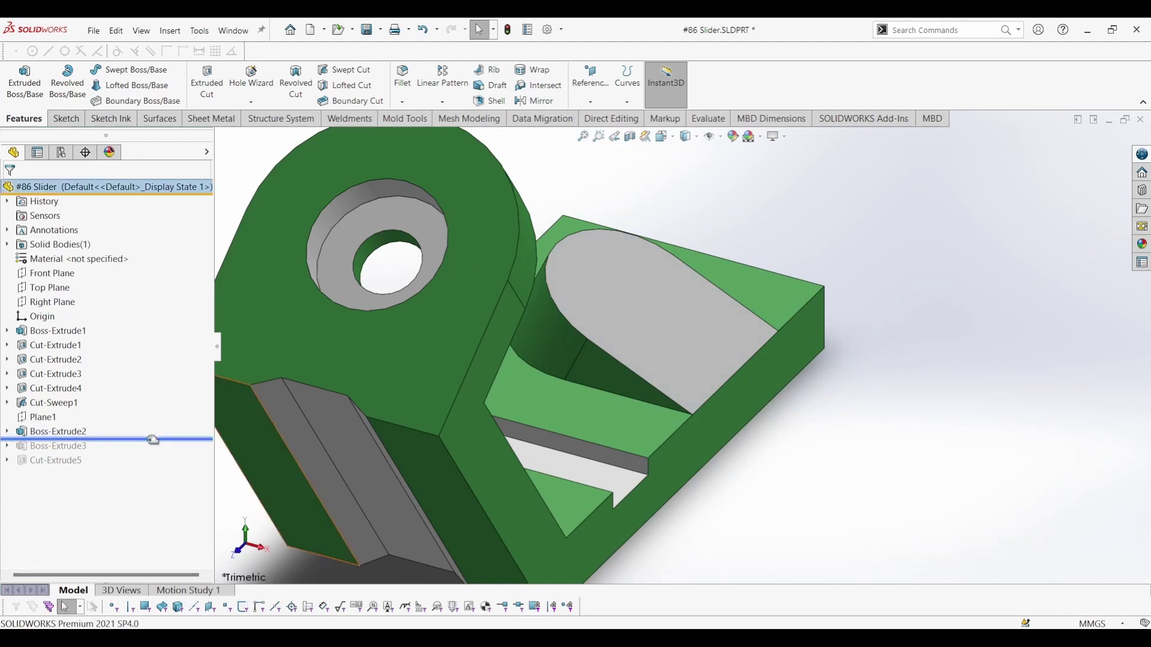
Roll forward past Boss-Extrude3 and review its Ø35 ring and Ø15 hole sketch
drag(153, 437, 144, 451)
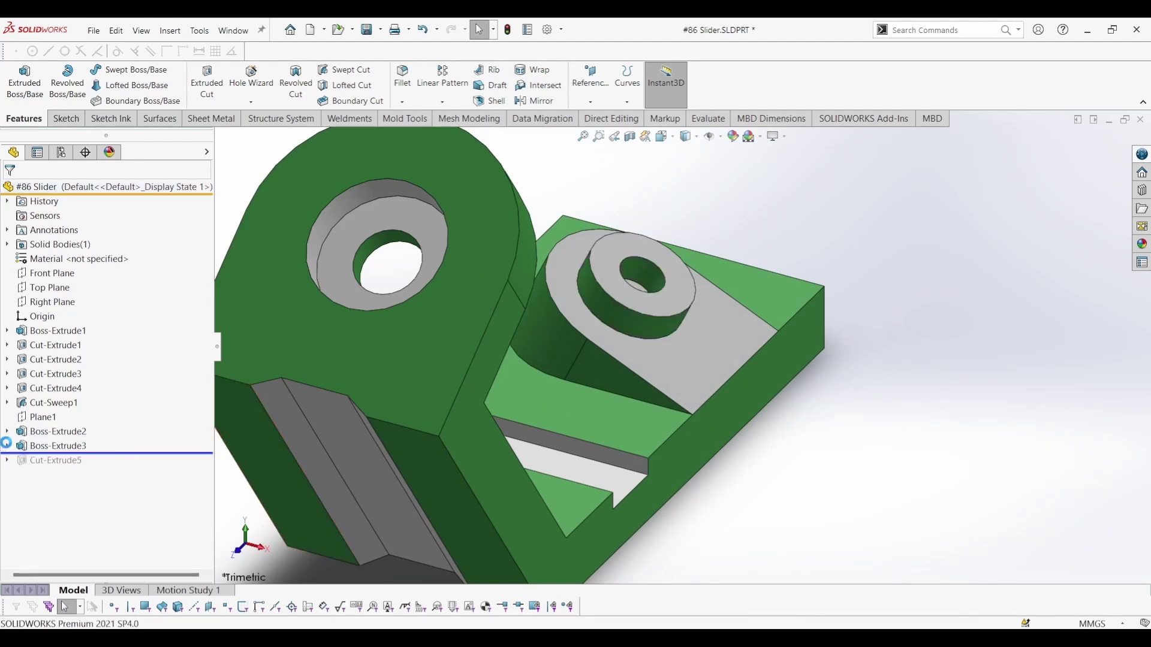
click(52, 447)
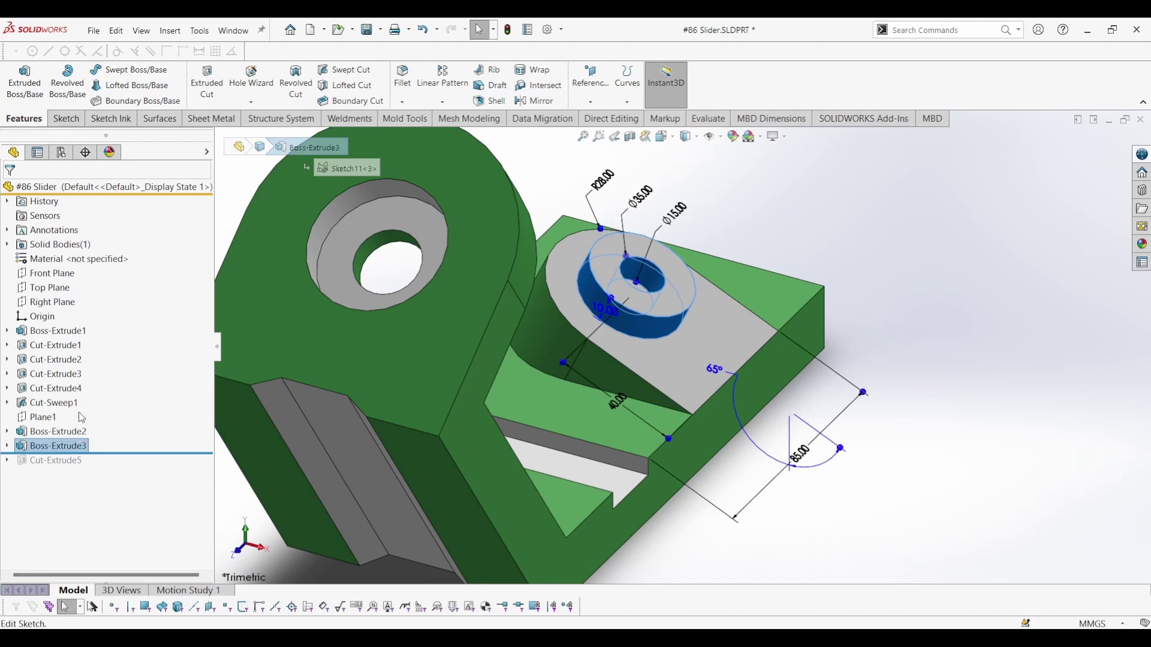
click(82, 418)
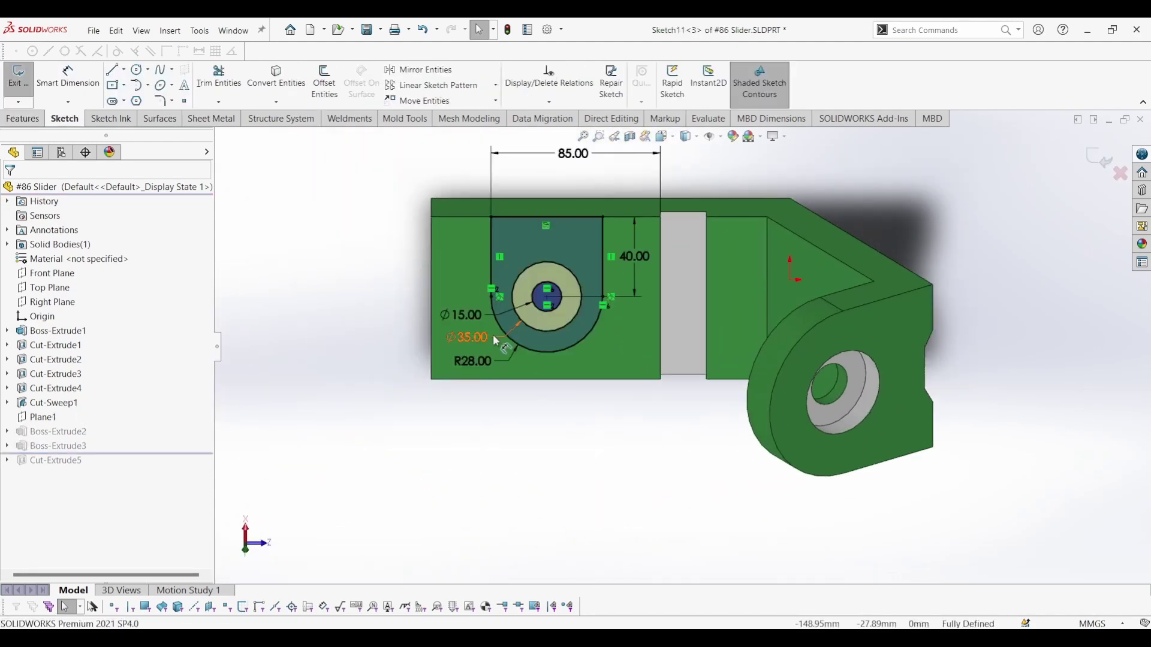
click(1106, 167)
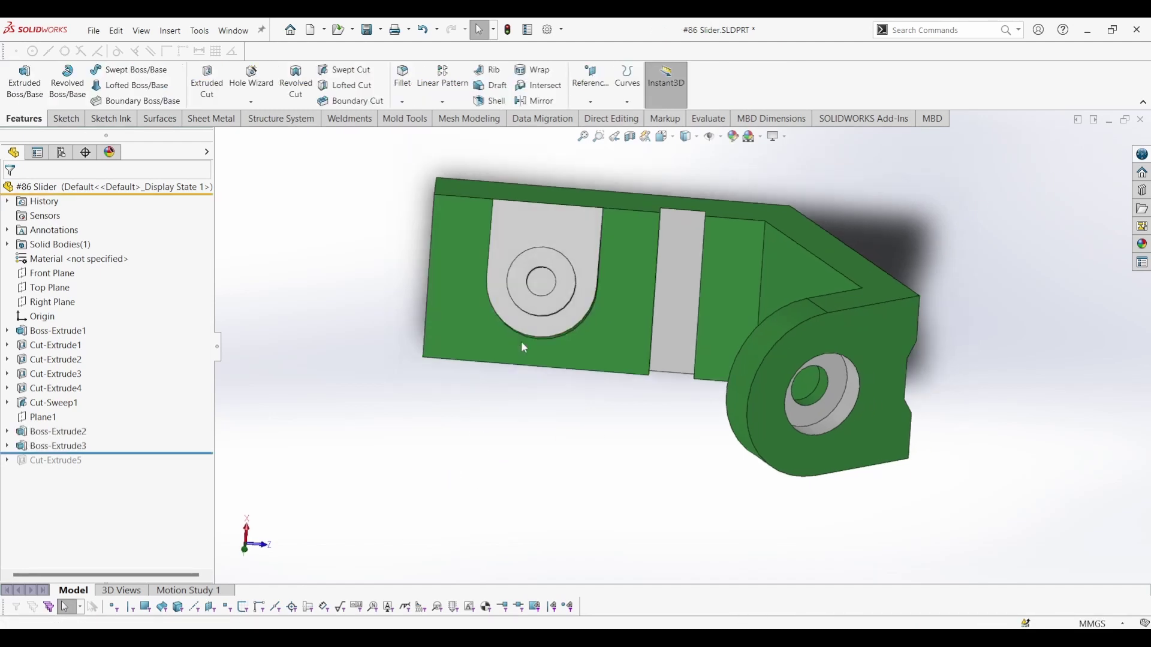
Accept Boss-Extrude3 as a Blind 10 mm extrusion of Sketch11-Region<1>
click(36, 450)
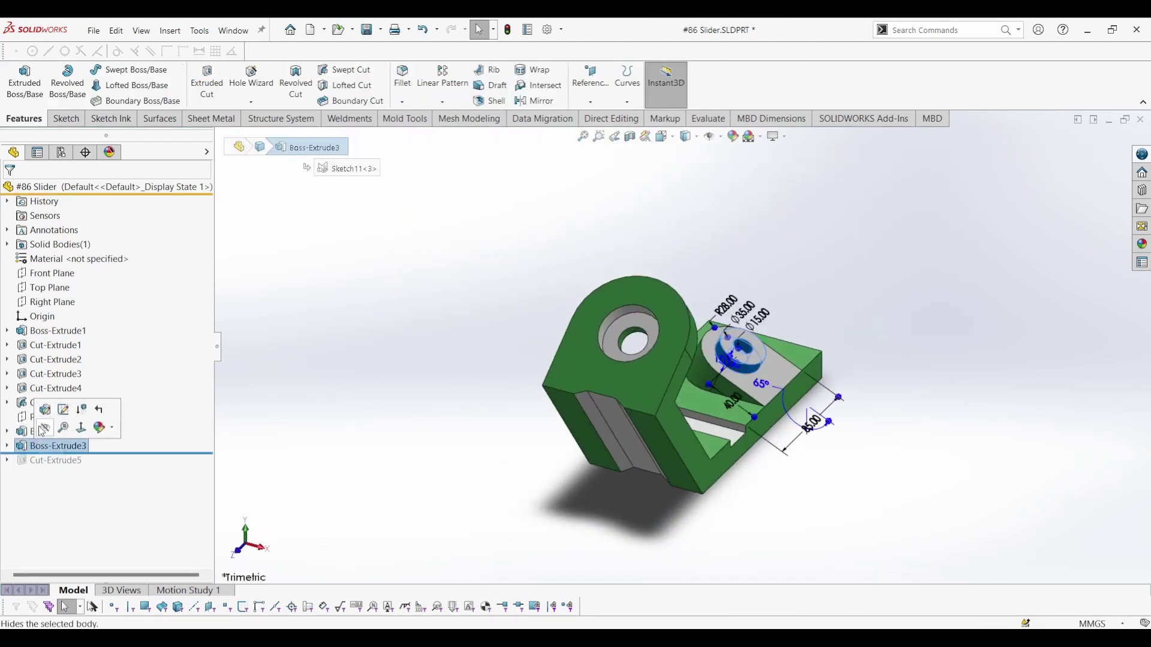
click(44, 413)
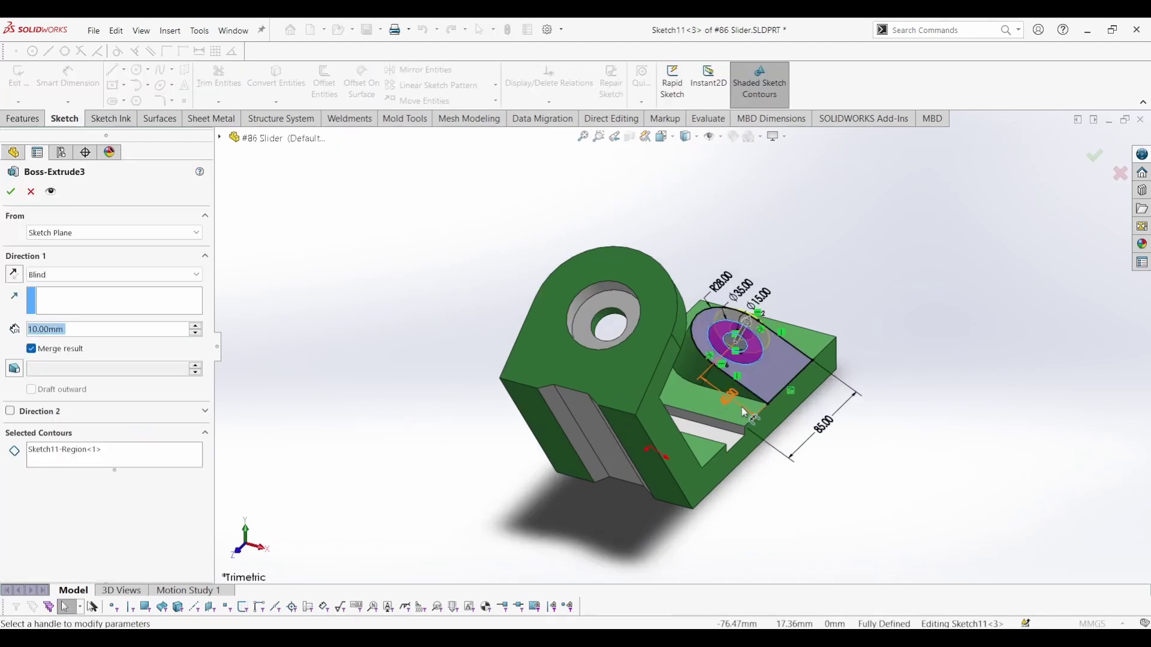
scroll(745, 502, down, 3)
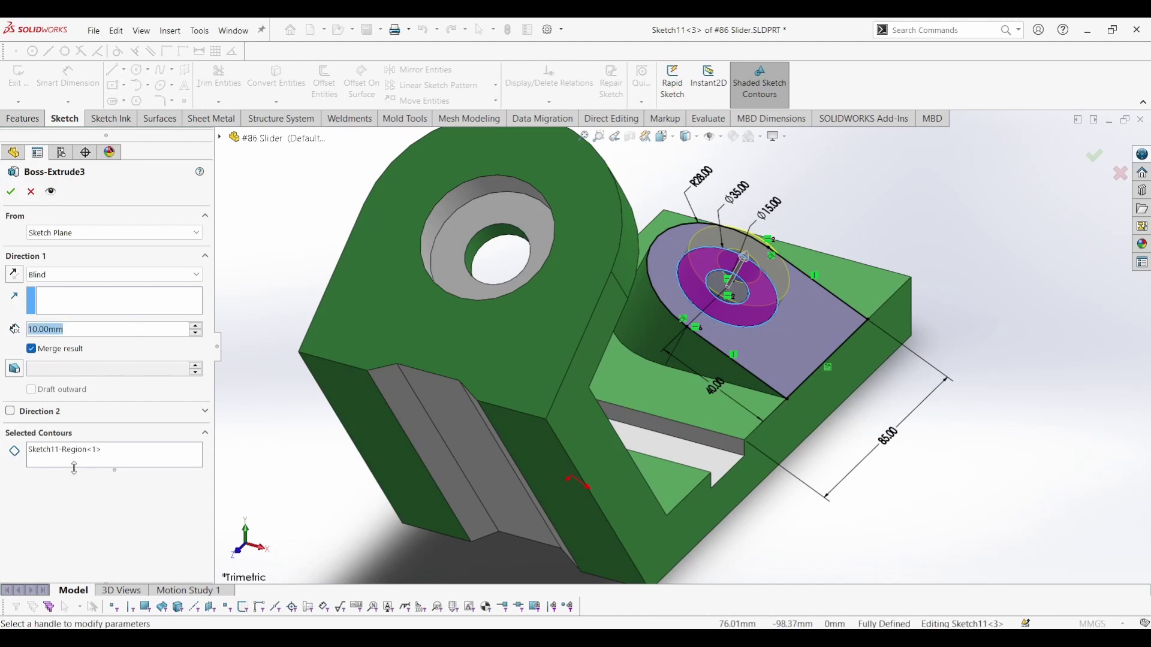
click(11, 191)
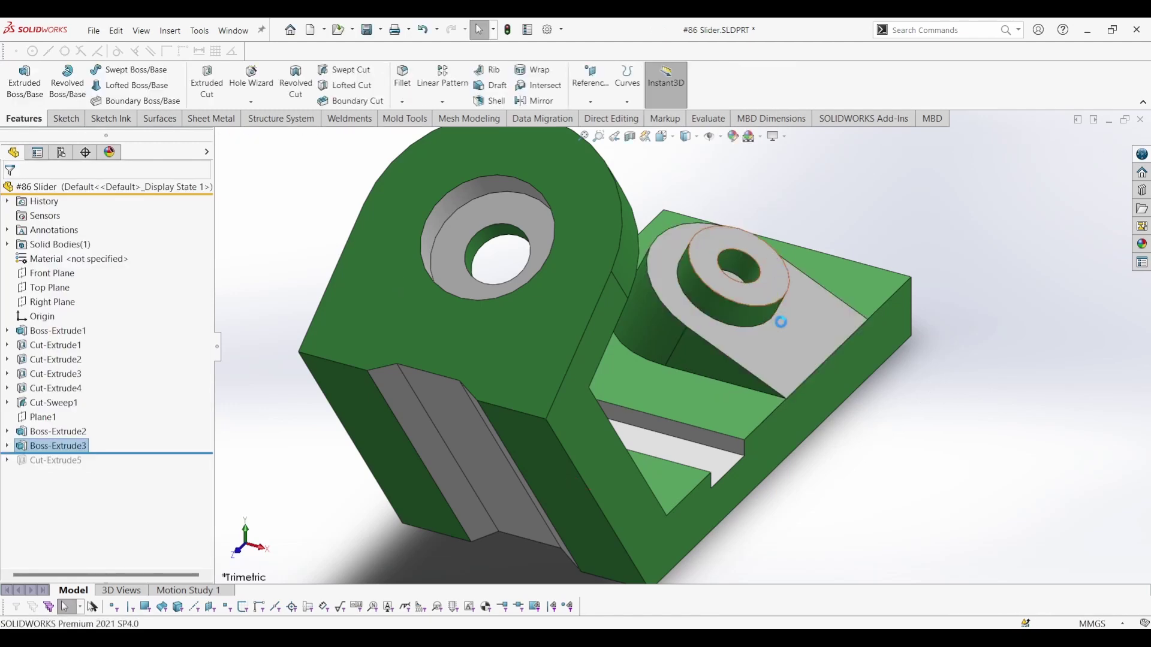
Roll the model forward to include Cut-Extrude5
scroll(778, 321, down, 3)
scroll(841, 436, up, 3)
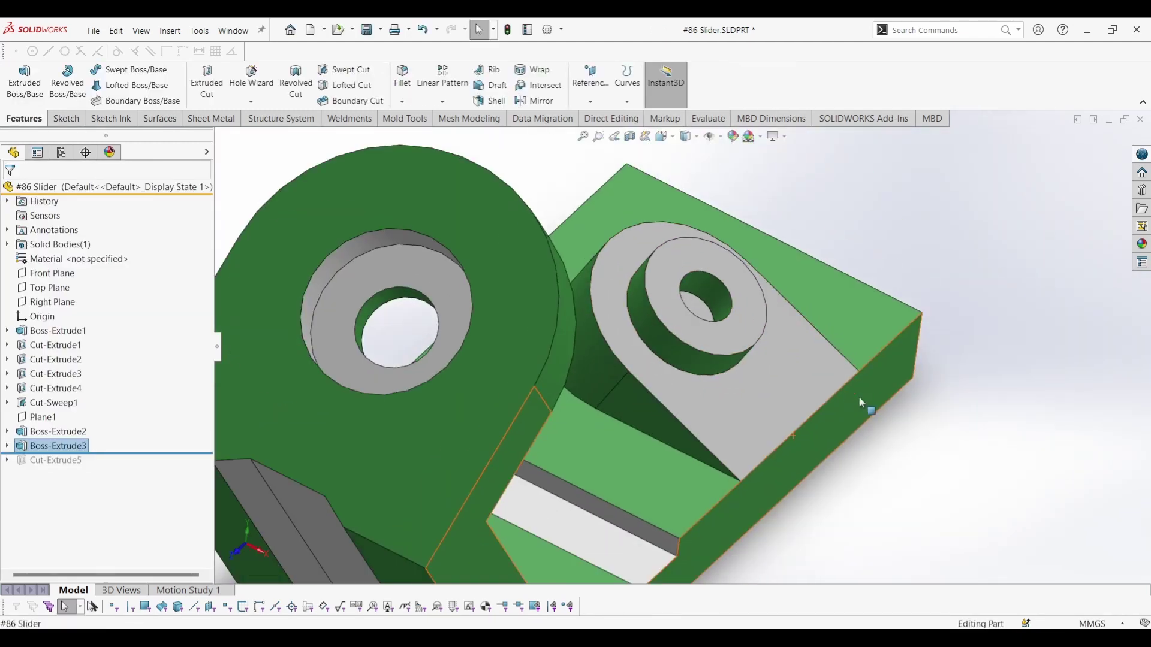
scroll(858, 397, up, 5)
scroll(955, 337, up, 2)
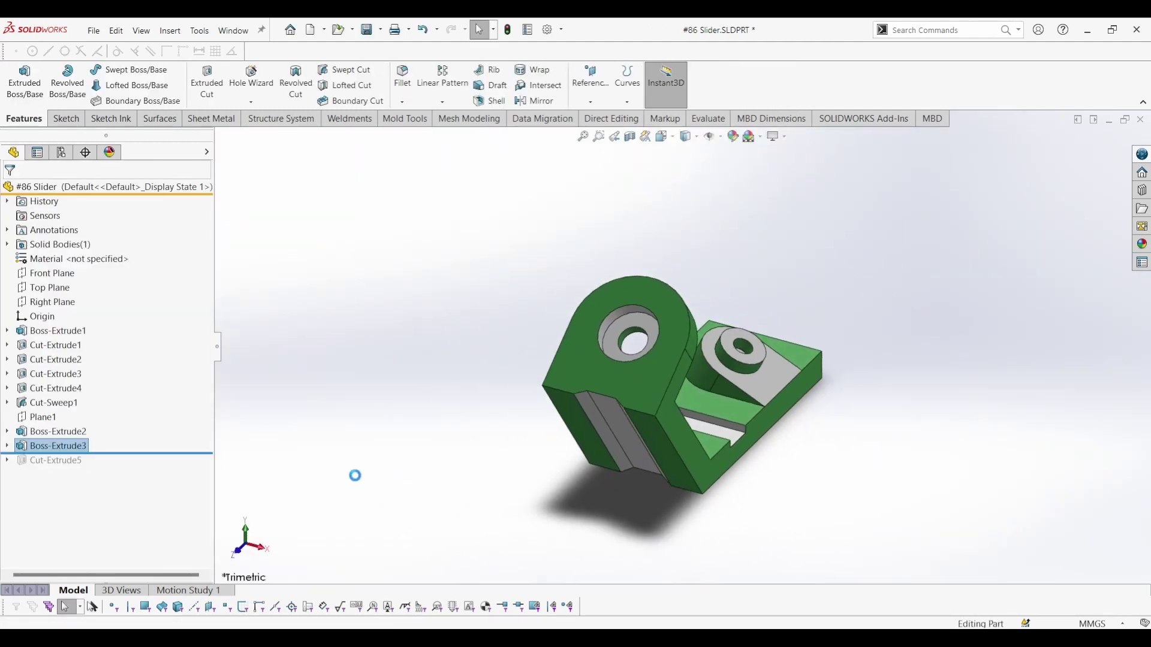
drag(192, 455, 189, 470)
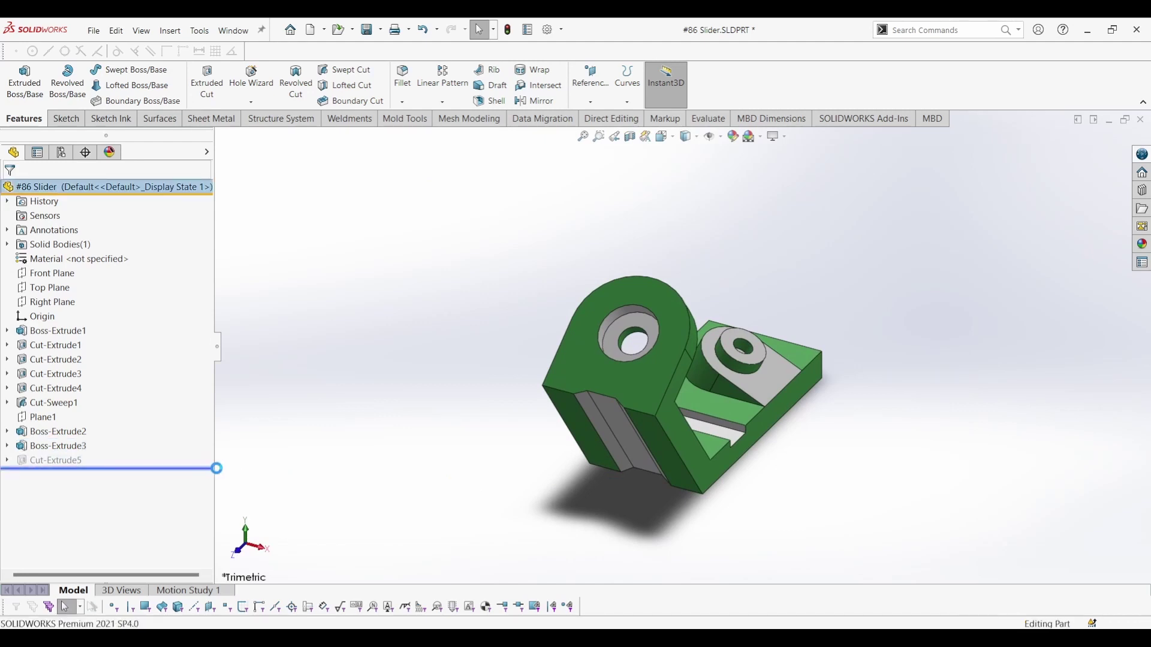
Arrange the 28 mm width and 5 mm depth dimensions in Cut-Extrude5's slot sketch
click(52, 460)
click(68, 429)
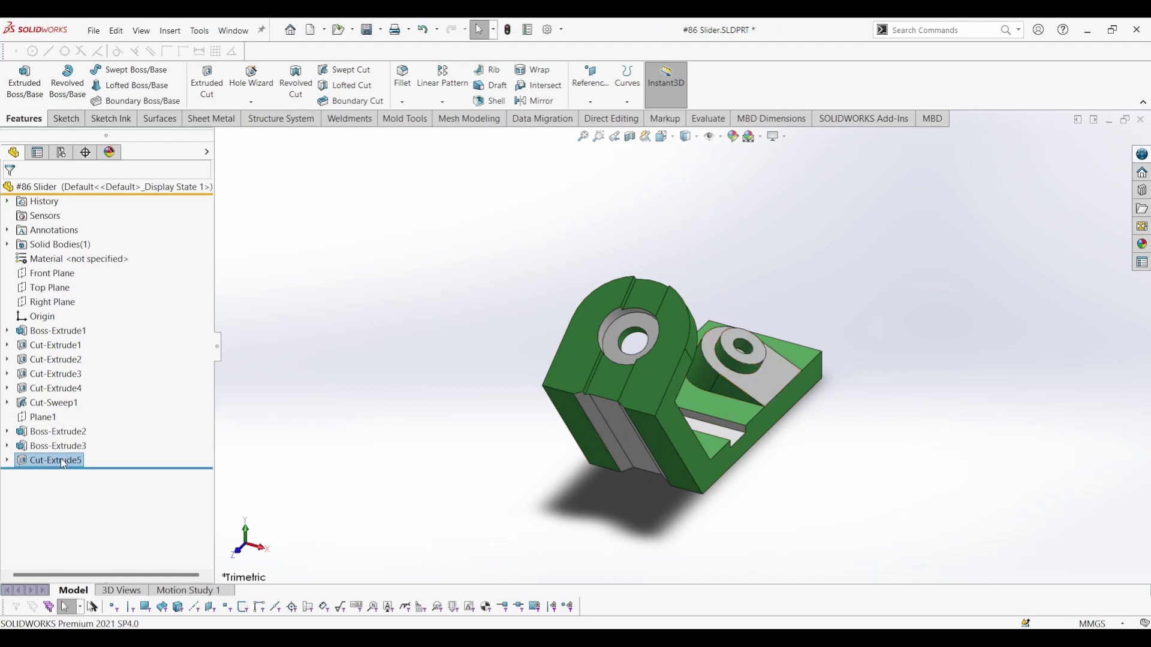
click(64, 464)
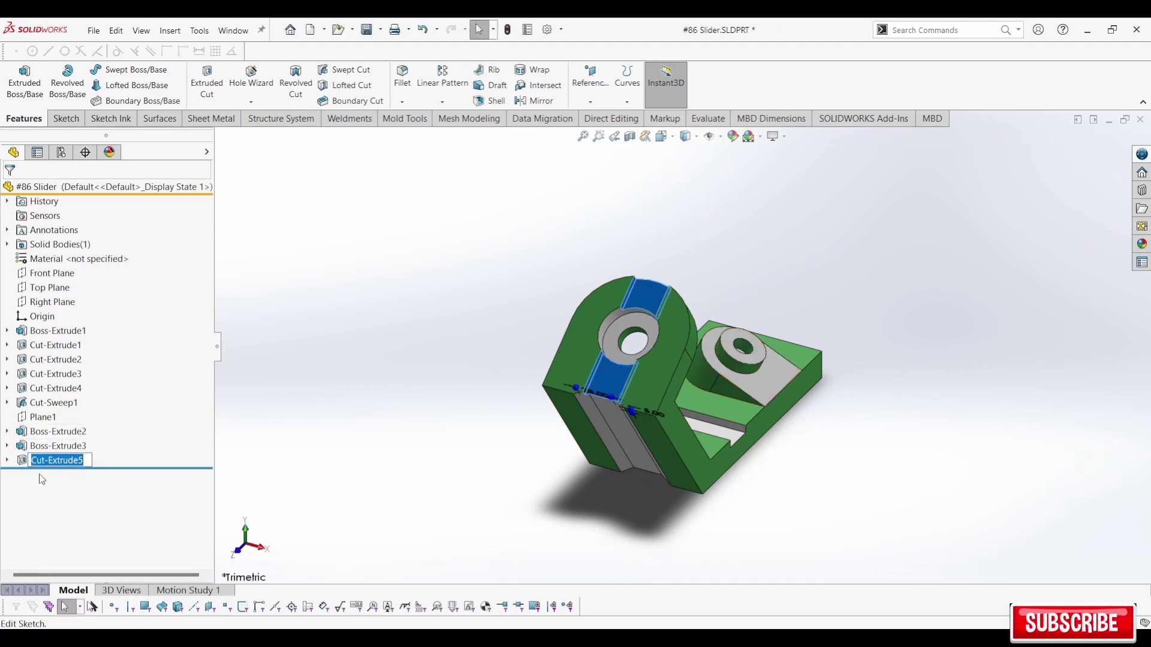
click(40, 458)
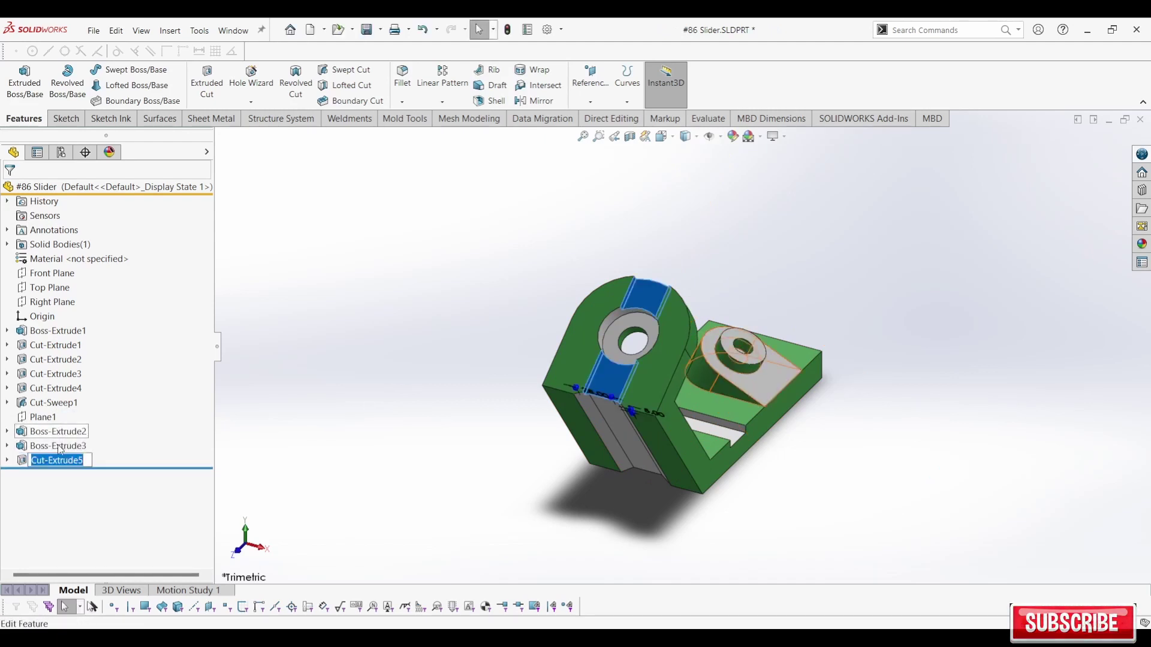
click(55, 423)
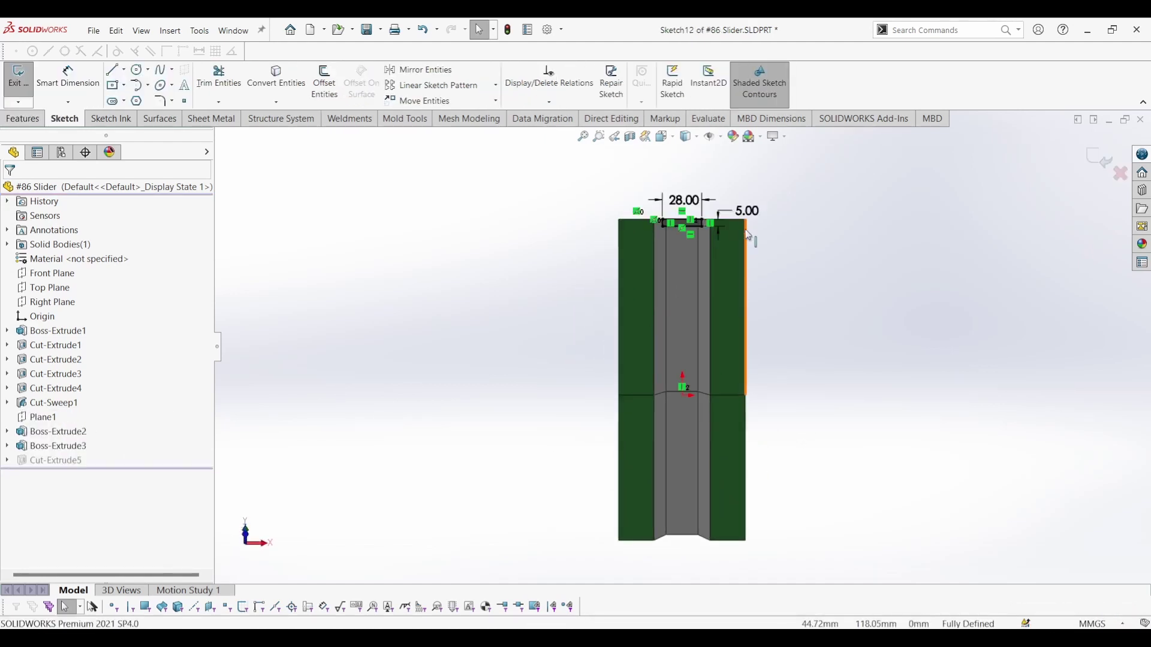
scroll(744, 229, down, 3)
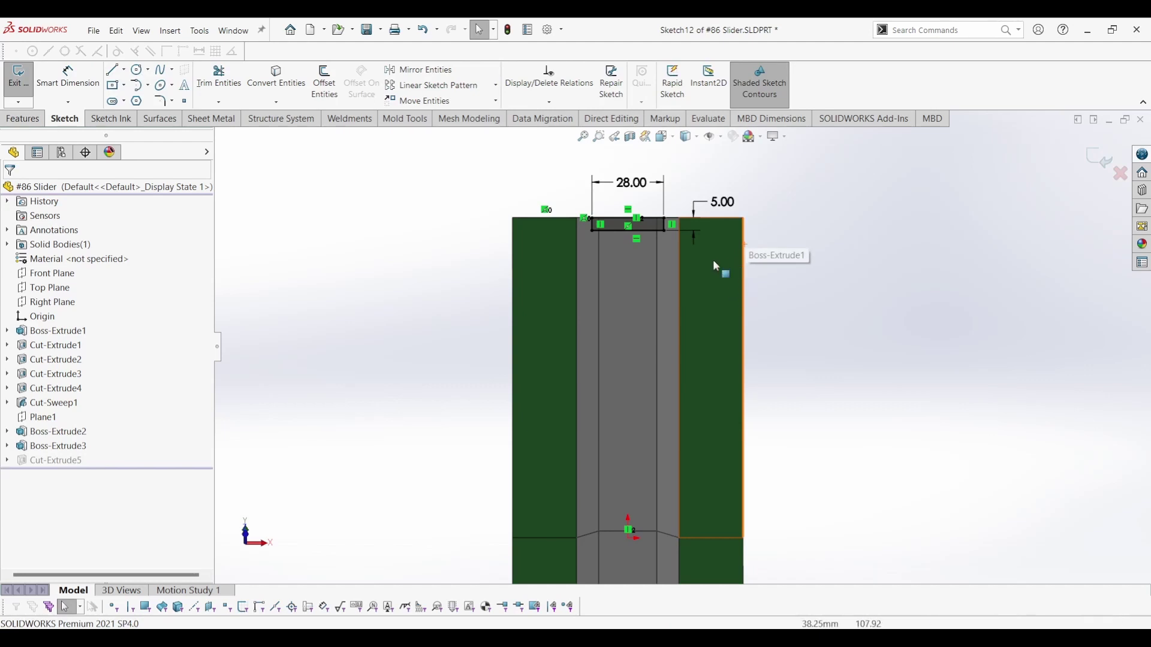
scroll(681, 188, down, 5)
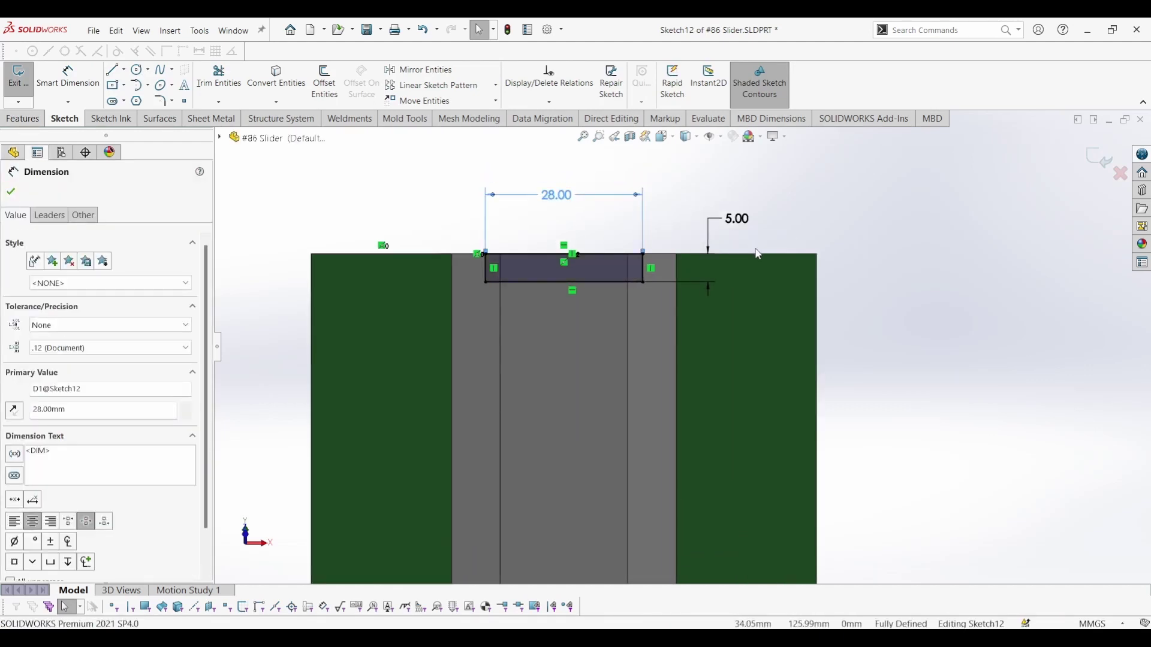
drag(742, 222, 697, 209)
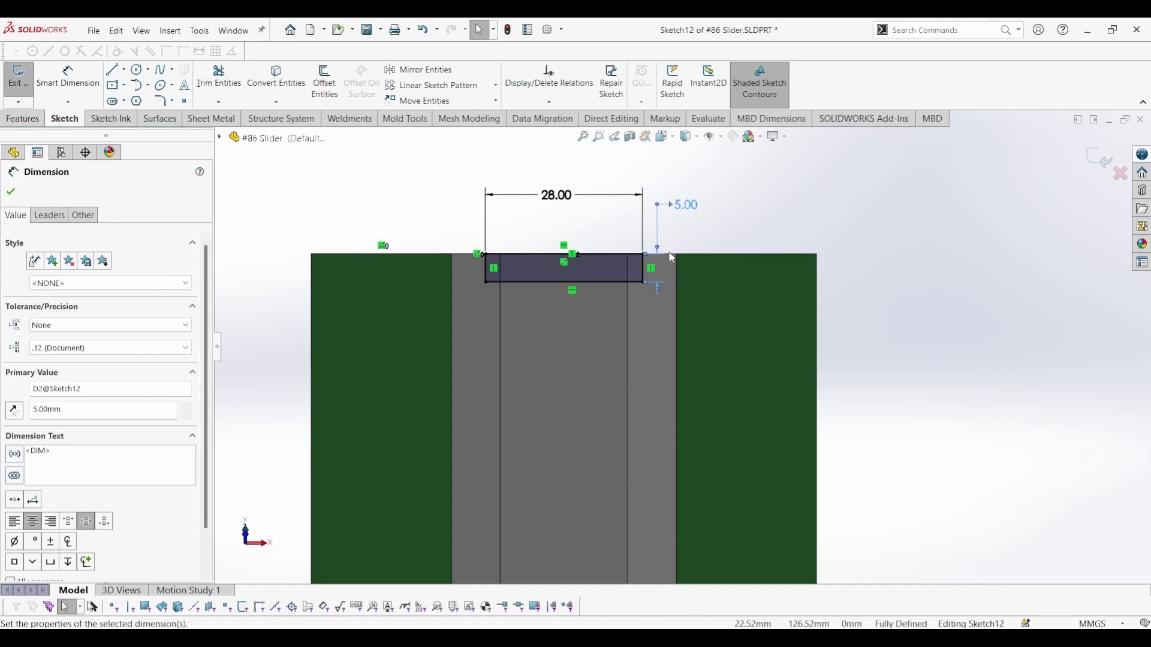
click(11, 192)
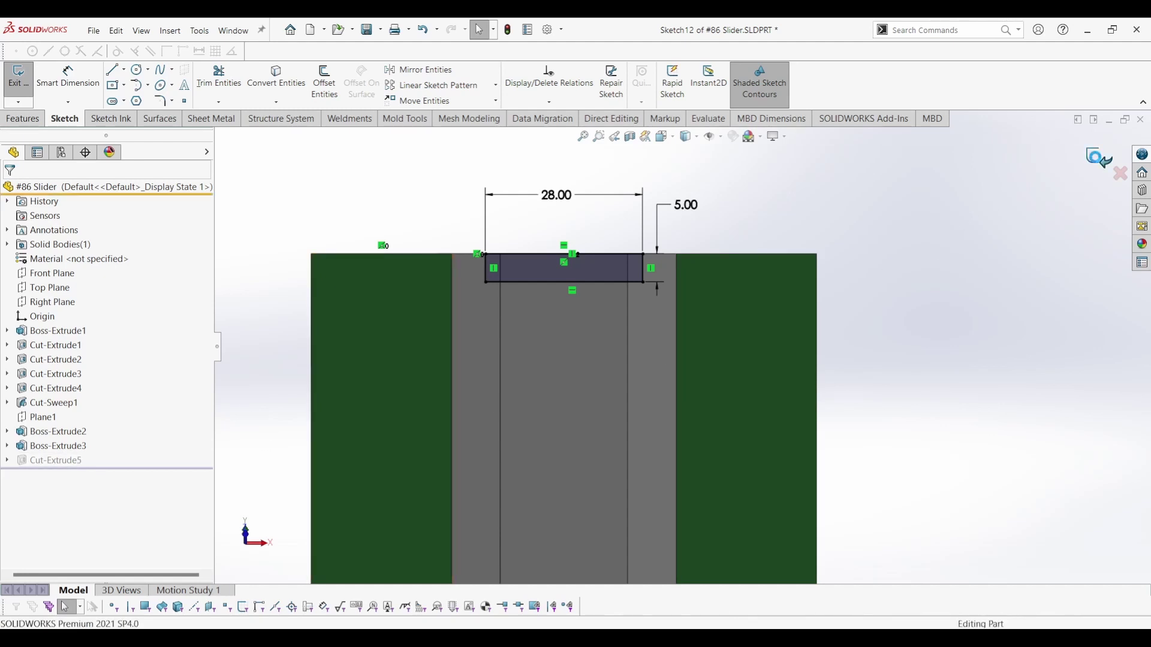
key(ctrl+b)
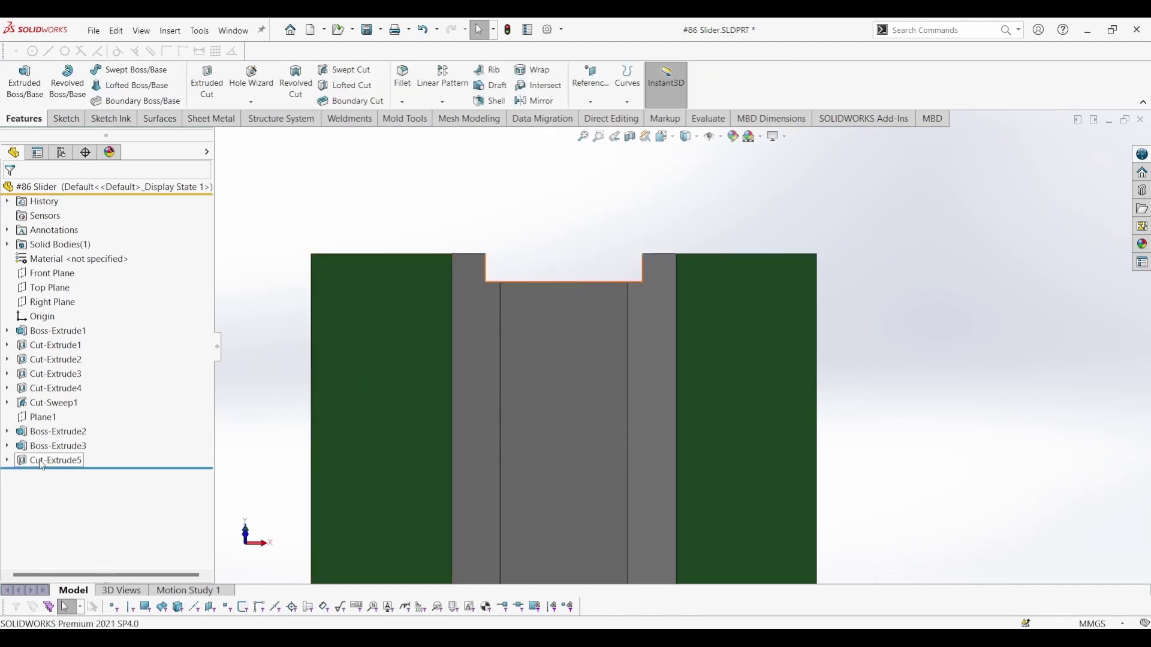
Change Cut-Extrude5 to Through All and orbit to inspect the finished slot
click(41, 464)
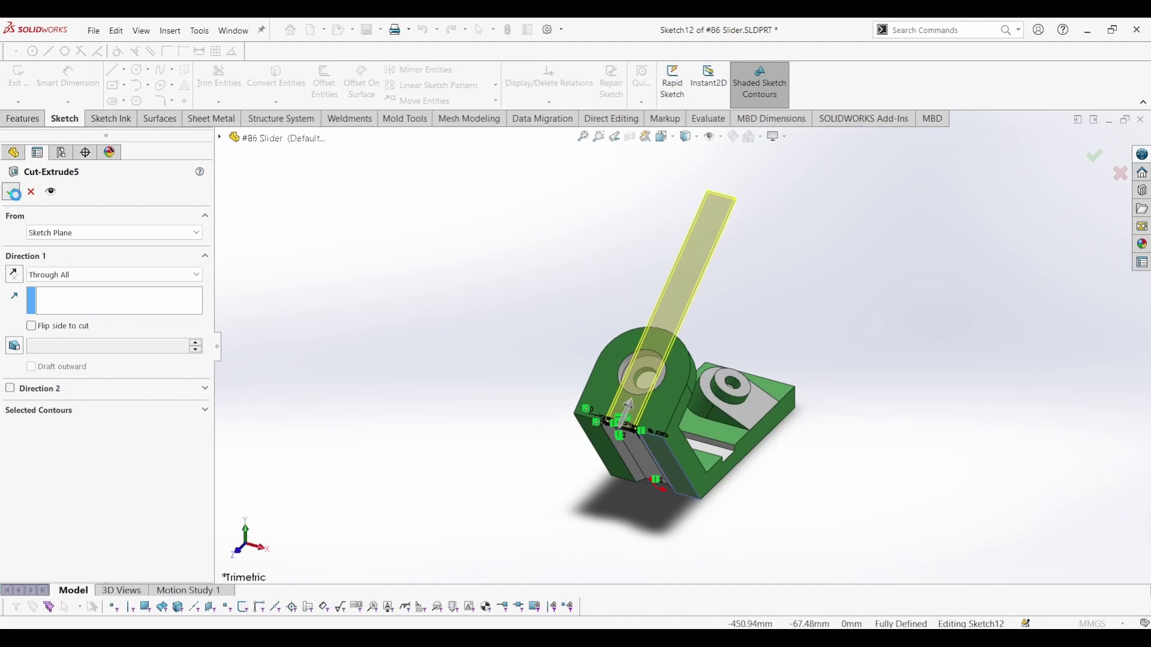
key(Return)
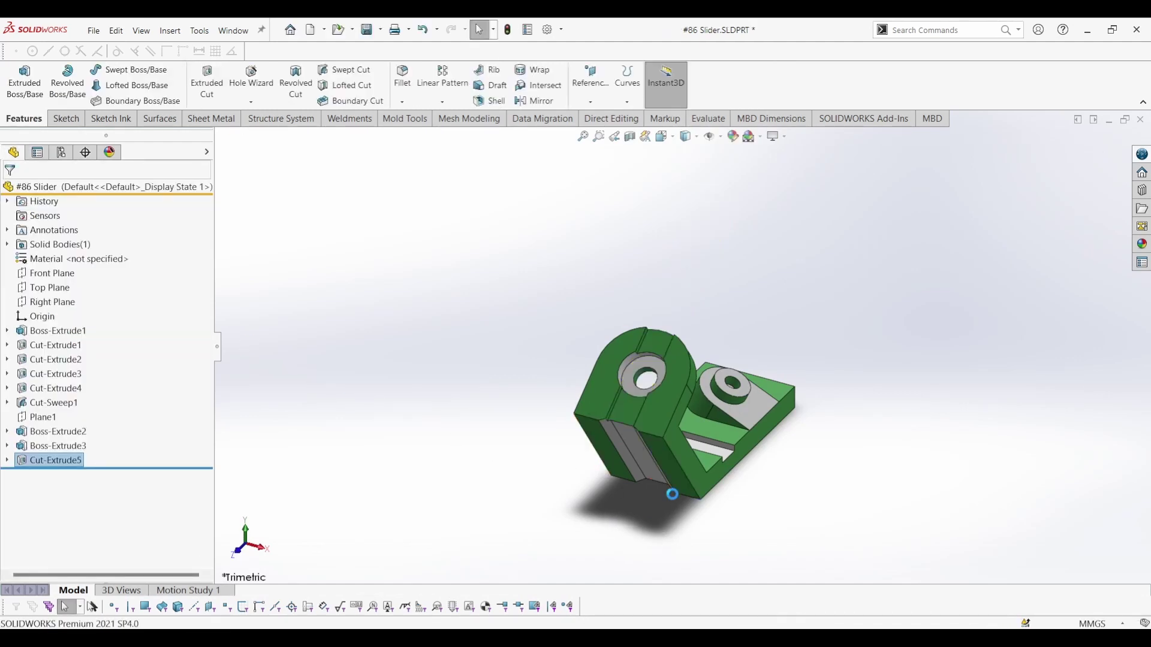
mouse_move(672, 510)
middle_down()
mouse_move(443, 457)
mouse_move(493, 401)
mouse_move(552, 430)
mouse_move(593, 523)
mouse_move(642, 473)
mouse_move(663, 527)
mouse_move(586, 526)
mouse_move(496, 482)
mouse_move(657, 549)
mouse_move(719, 547)
mouse_move(595, 395)
mouse_move(578, 465)
mouse_move(509, 371)
mouse_move(539, 420)
middle_up()
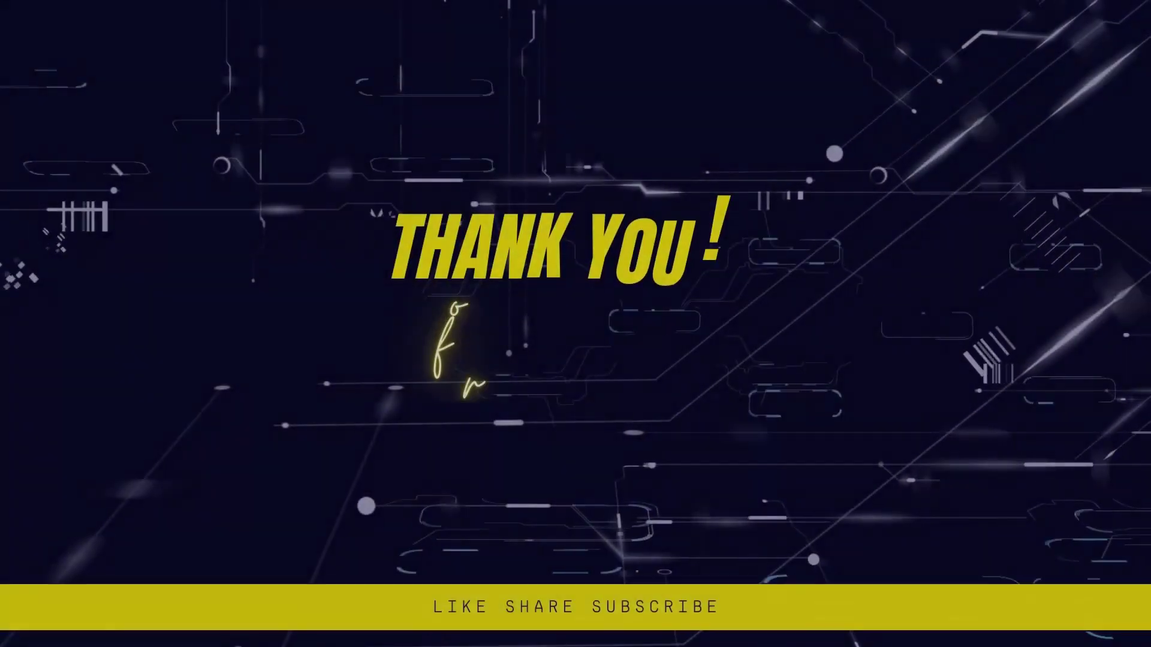